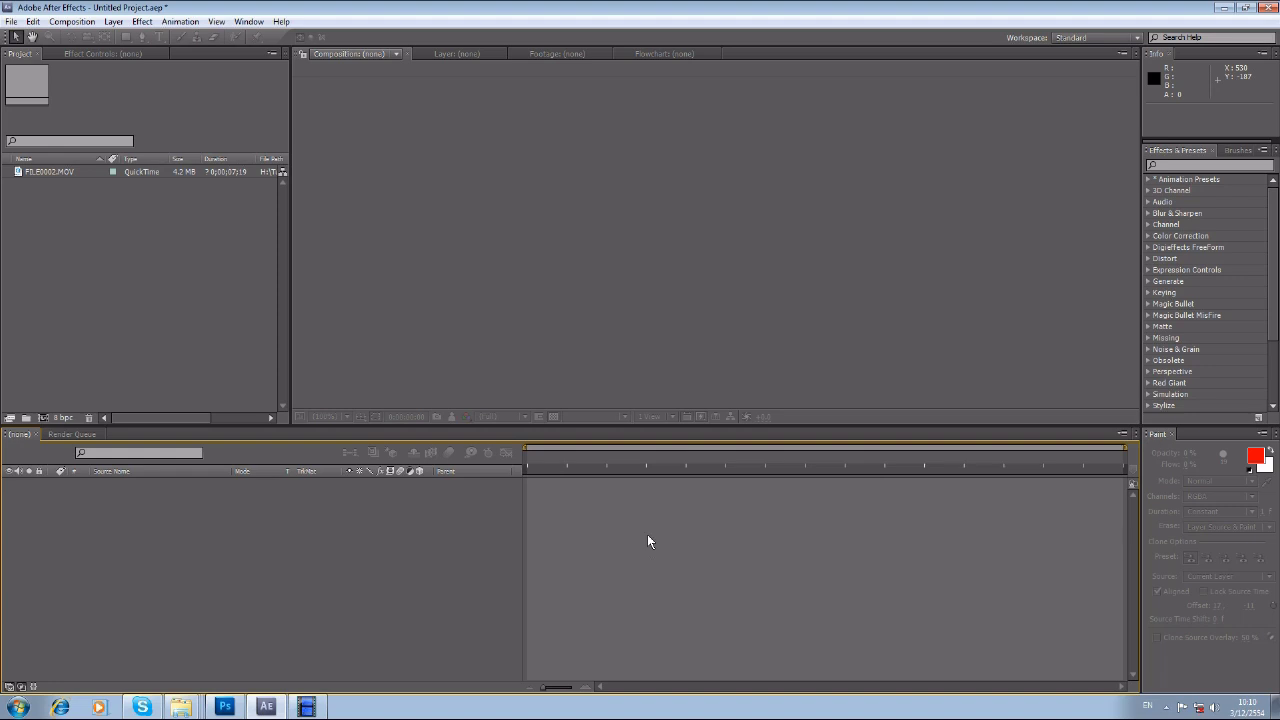
Open the FILE0002.MOV footage and play through it from several points to review the window shot
{"action": "double_click", "coordinate": [48, 171]}
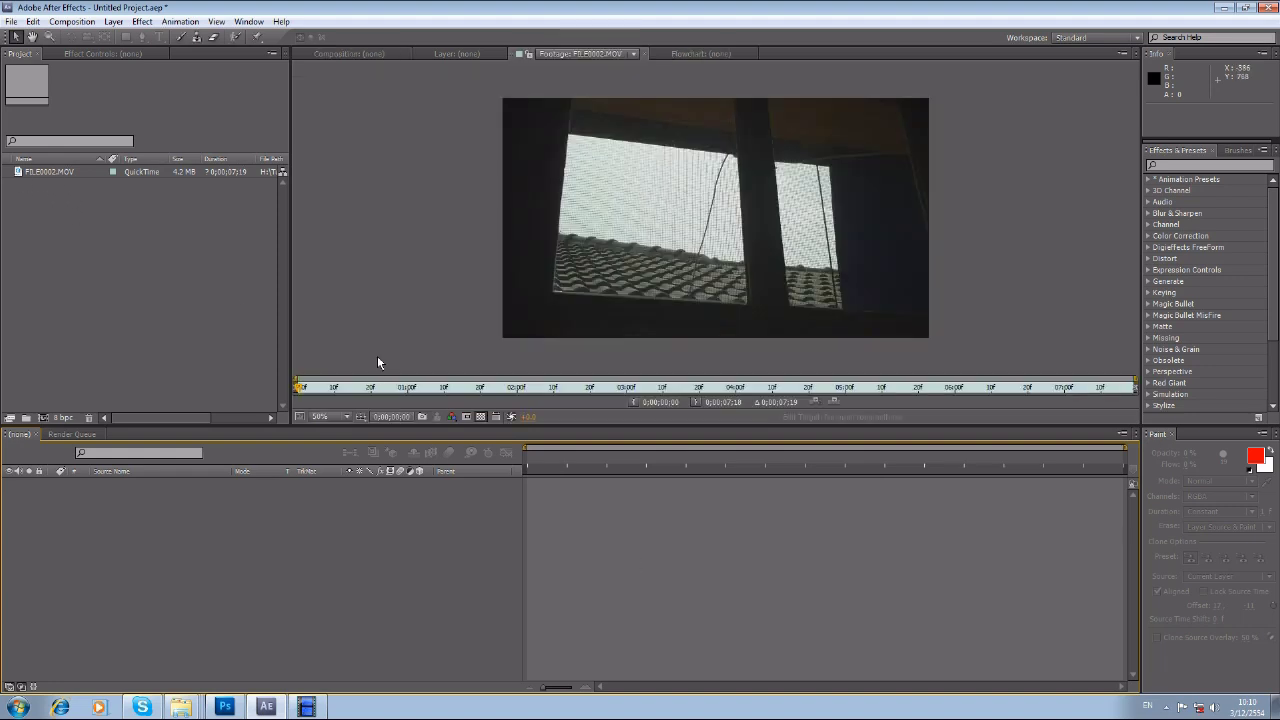
{"action": "left_click_drag", "start_coordinate": [341, 390], "coordinate": [568, 396]}
{"action": "key", "text": "space"}
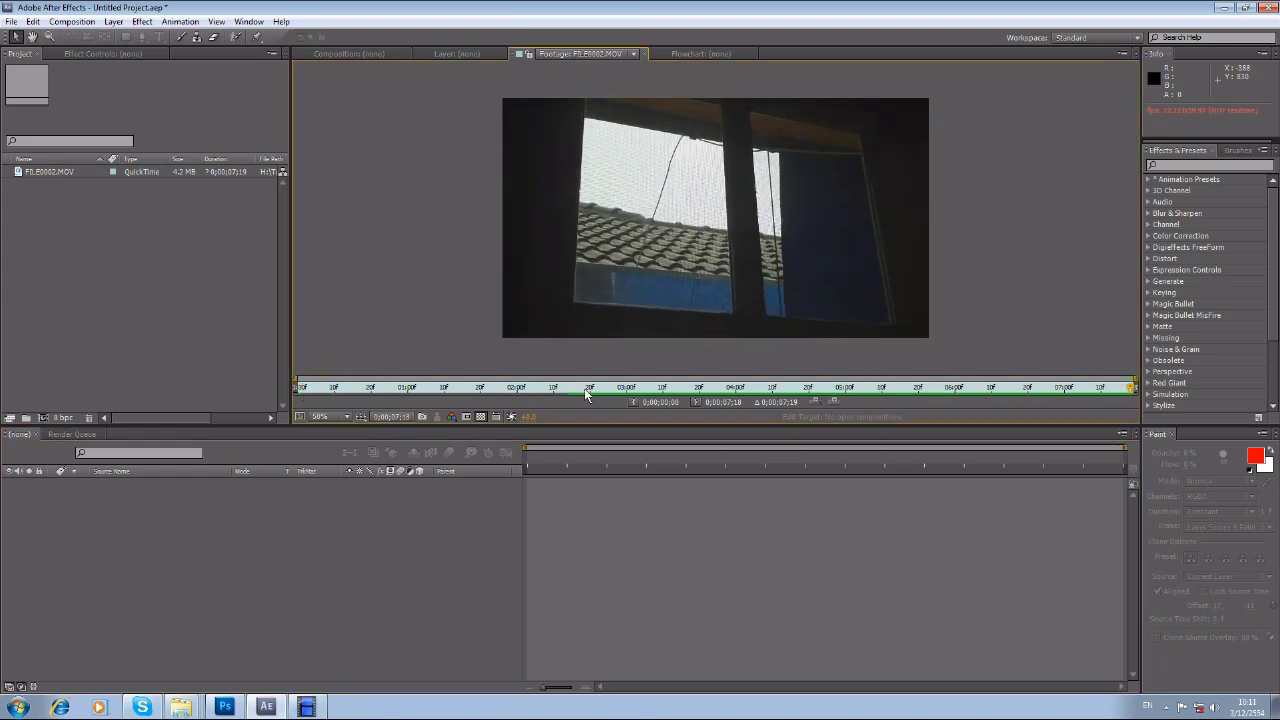
{"action": "left_click", "coordinate": [586, 389]}
{"action": "key", "text": "space"}
{"action": "left_click", "coordinate": [586, 389]}
{"action": "key", "text": "space"}
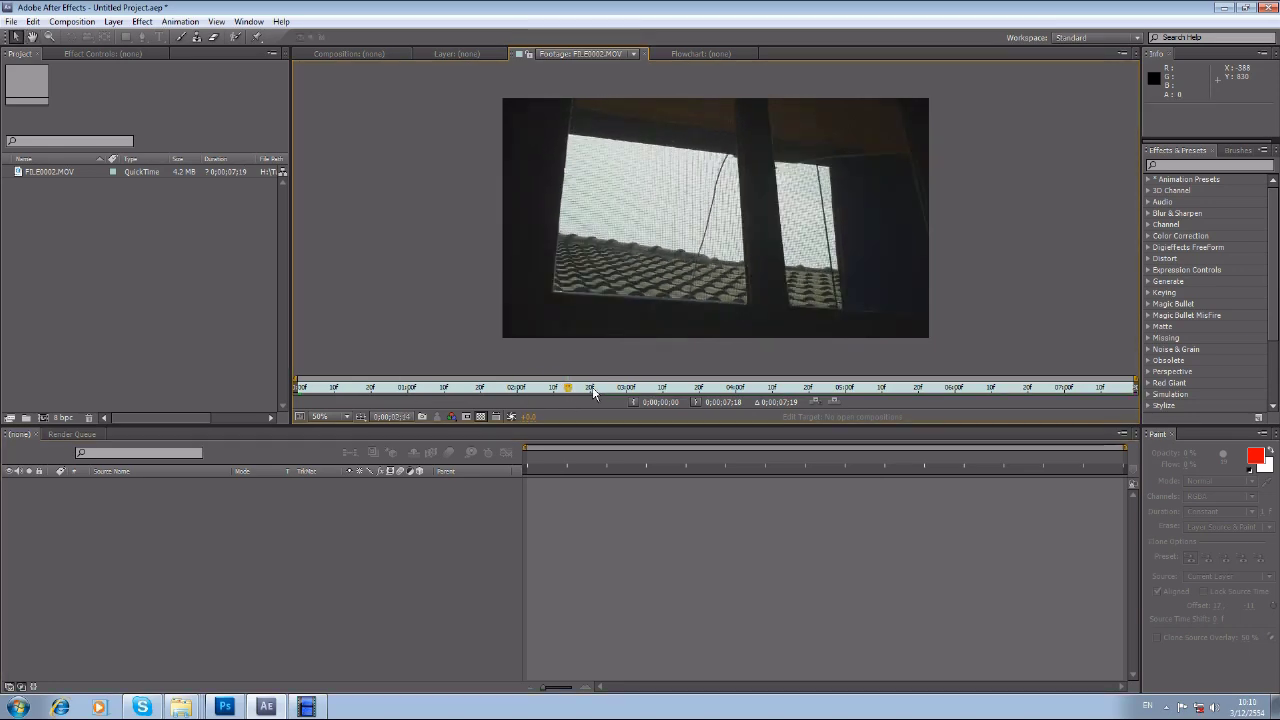
{"action": "key", "text": "space"}
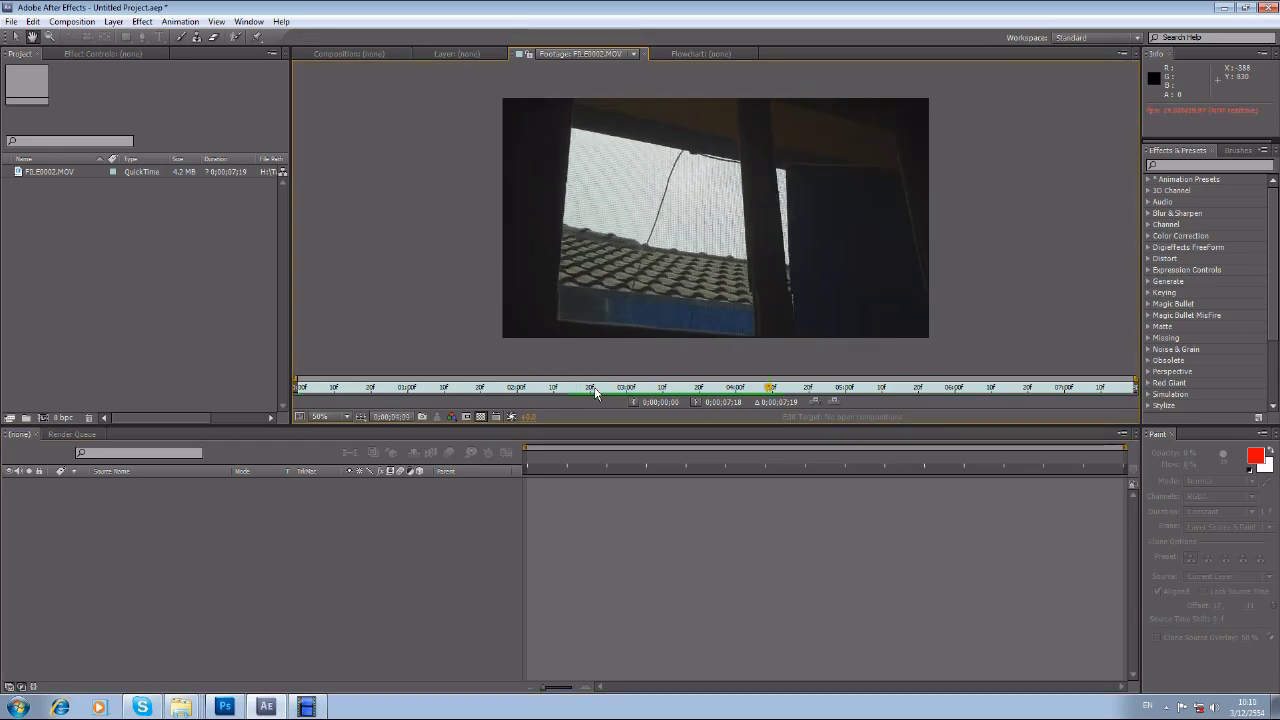
Import airplane2.psd as footage and open it for inspection
{"action": "double_click", "coordinate": [102, 292]}
{"action": "double_click", "coordinate": [286, 126]}
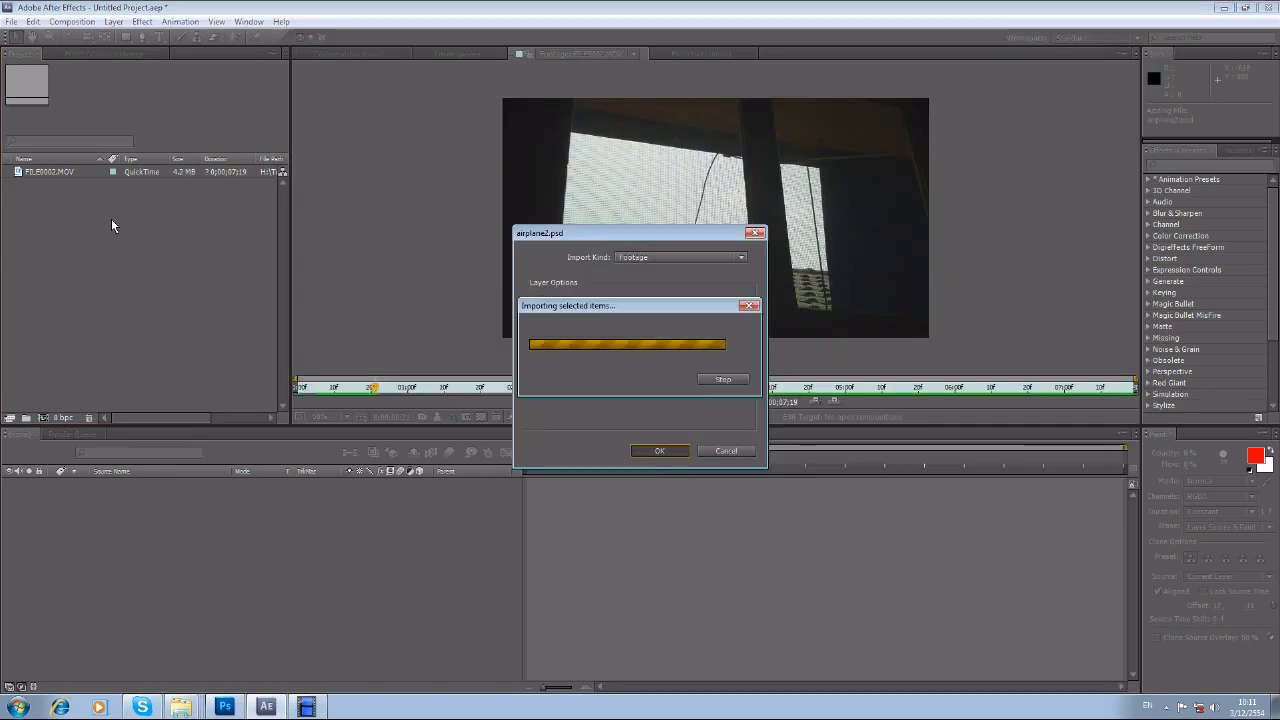
{"action": "key", "text": "Return"}
{"action": "double_click", "coordinate": [18, 178]}
{"action": "scroll", "coordinate": [752, 210], "scroll_direction": "up", "scroll_amount": 3}
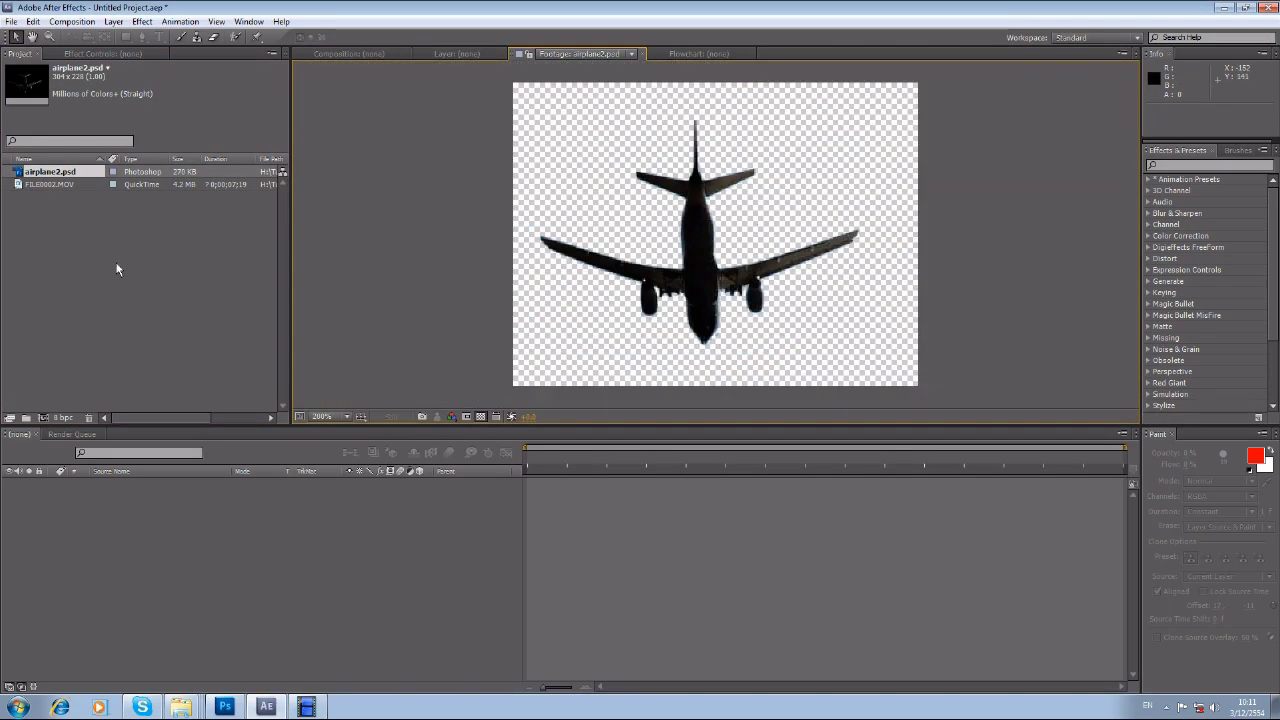
{"action": "left_click", "coordinate": [117, 268]}
{"action": "double_click", "coordinate": [50, 171]}
{"action": "scroll", "coordinate": [753, 216], "scroll_direction": "up", "scroll_amount": 1}
{"action": "scroll", "coordinate": [753, 216], "scroll_direction": "down", "scroll_amount": 1}
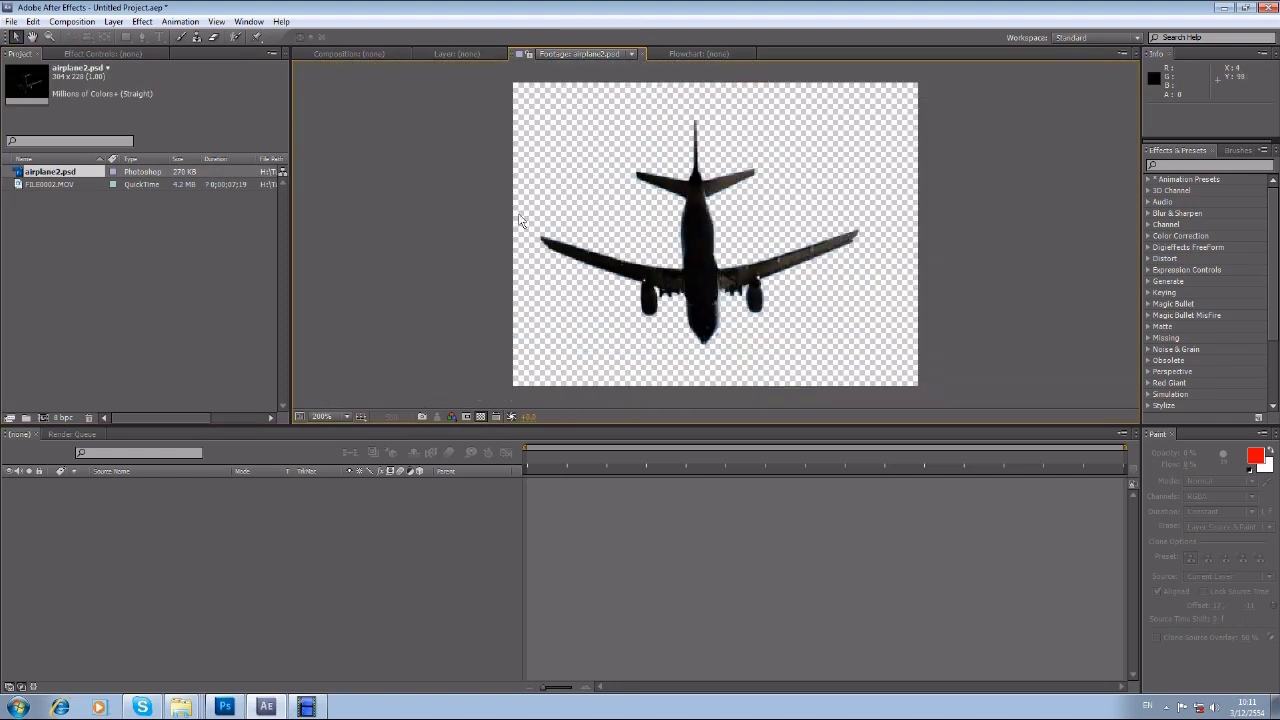
Import end4.jpg as footage and open it in the footage viewer
{"action": "left_click", "coordinate": [116, 268]}
{"action": "double_click", "coordinate": [43, 232]}
{"action": "left_click", "coordinate": [430, 128]}
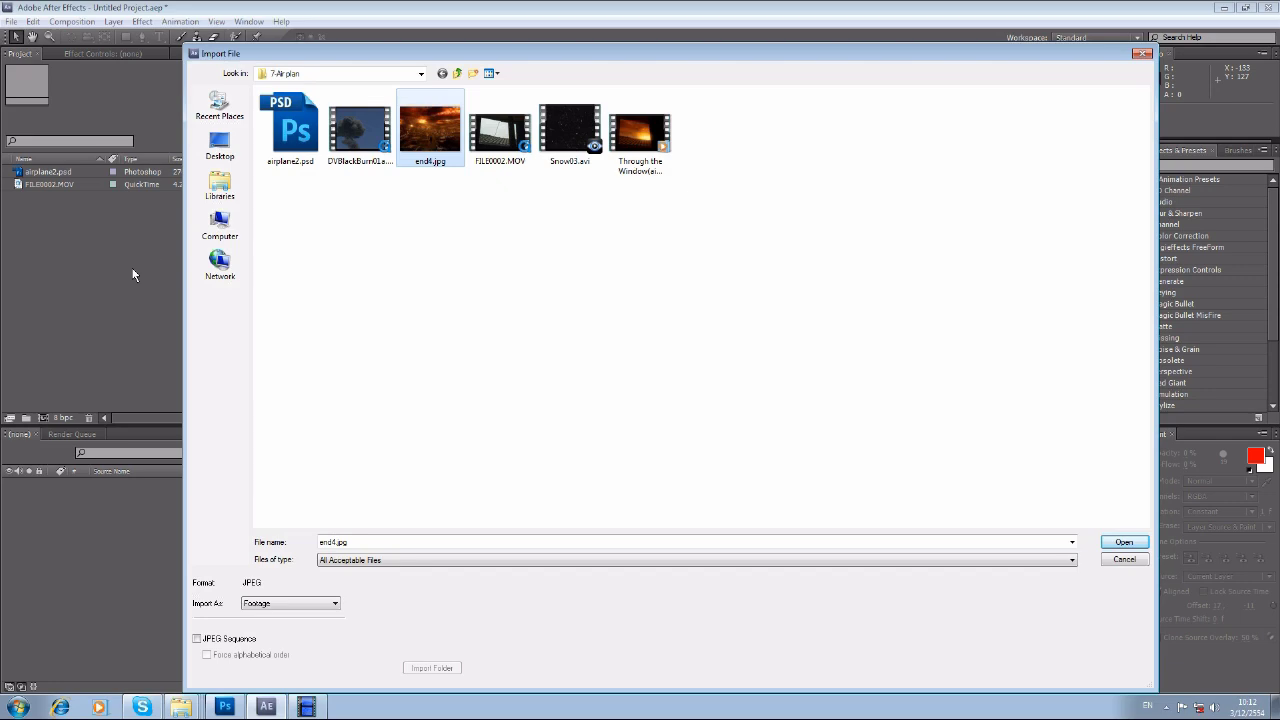
{"action": "double_click", "coordinate": [21, 184]}
Examine the fiery clouds across the end4.jpg image at different magnifications
{"action": "key", "text": "space"}
{"action": "left_click_drag", "start_coordinate": [654, 164], "coordinate": [652, 209]}
{"action": "scroll", "coordinate": [640, 207], "scroll_direction": "down", "scroll_amount": 2}
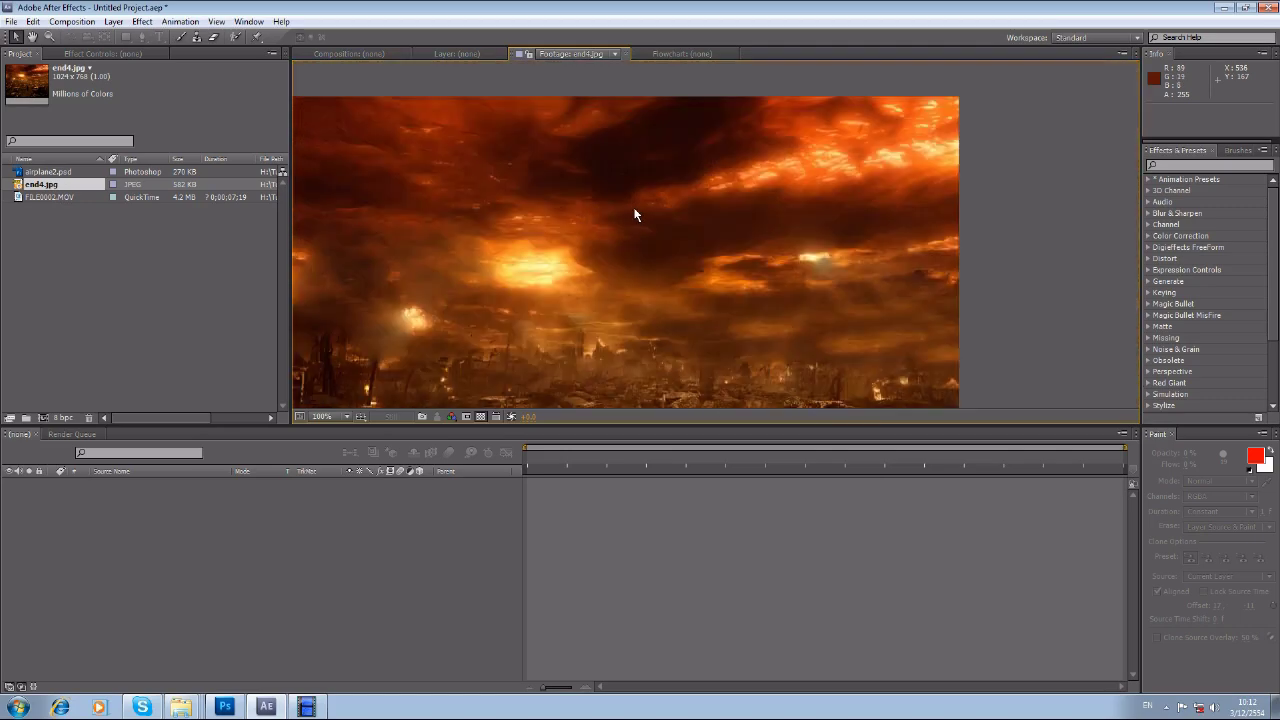
{"action": "scroll", "coordinate": [635, 214], "scroll_direction": "up", "scroll_amount": 2}
{"action": "scroll", "coordinate": [642, 215], "scroll_direction": "down", "scroll_amount": 2}
{"action": "scroll", "coordinate": [637, 209], "scroll_direction": "up", "scroll_amount": 2}
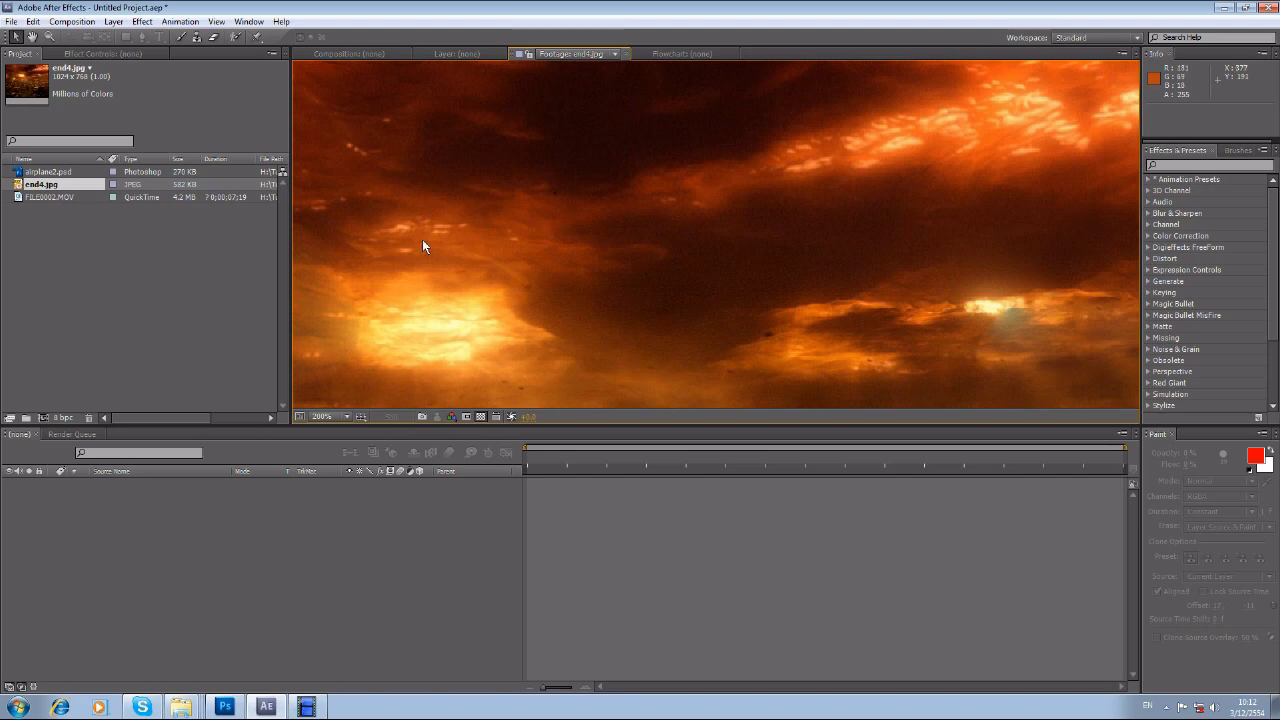
{"action": "left_click_drag", "start_coordinate": [474, 243], "coordinate": [425, 282]}
{"action": "left_click_drag", "start_coordinate": [815, 282], "coordinate": [598, 241]}
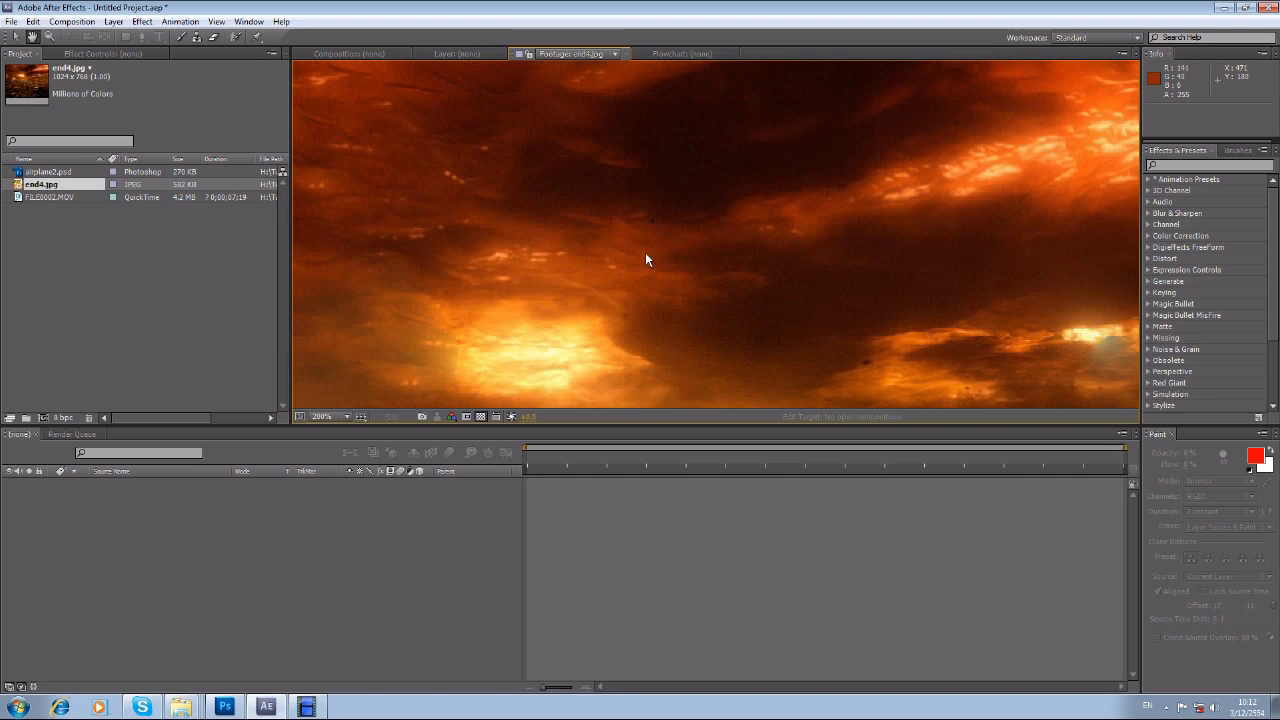
{"action": "left_click_drag", "start_coordinate": [800, 263], "coordinate": [612, 250]}
{"action": "left_click_drag", "start_coordinate": [440, 250], "coordinate": [840, 310]}
{"action": "left_click_drag", "start_coordinate": [447, 320], "coordinate": [427, 285]}
{"action": "left_click_drag", "start_coordinate": [815, 282], "coordinate": [599, 242]}
{"action": "left_click_drag", "start_coordinate": [928, 282], "coordinate": [611, 256]}
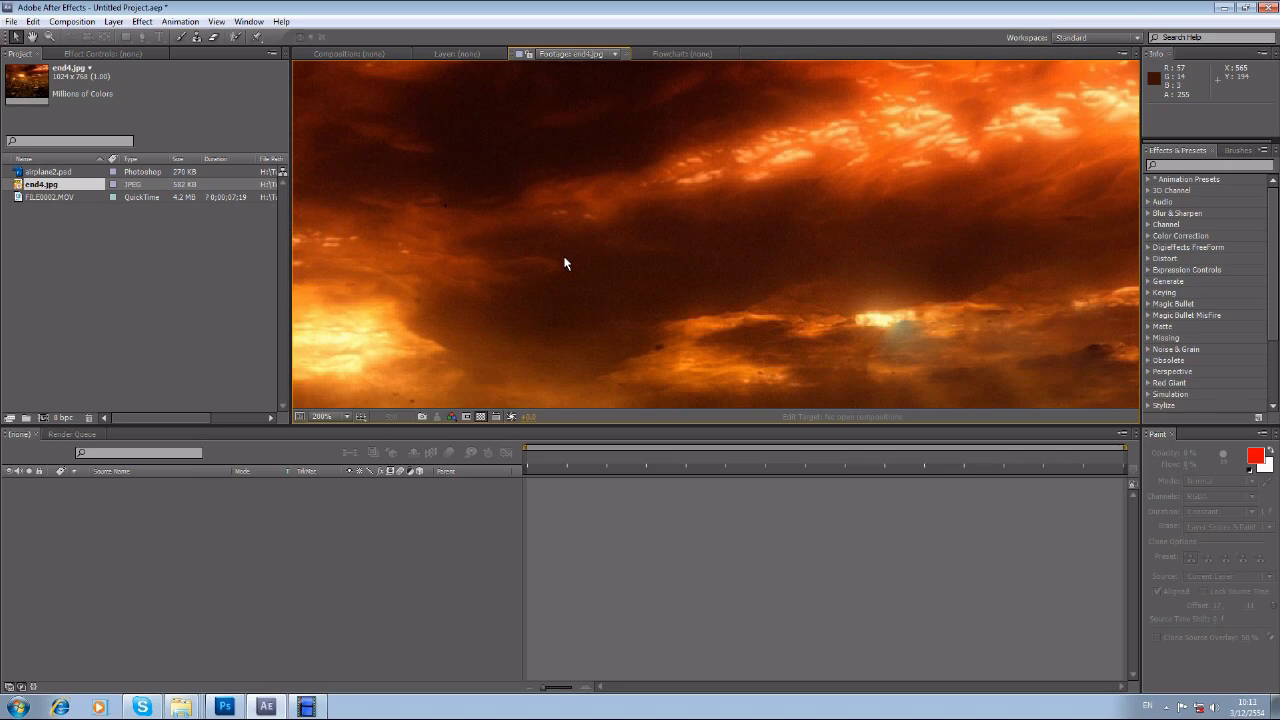
{"action": "left_click_drag", "start_coordinate": [565, 263], "coordinate": [420, 154]}
{"action": "left_click_drag", "start_coordinate": [383, 244], "coordinate": [420, 151]}
Import DVBlackBurn01a.mov and play the explosion clip to review its flames and smoke
{"action": "left_click", "coordinate": [95, 289]}
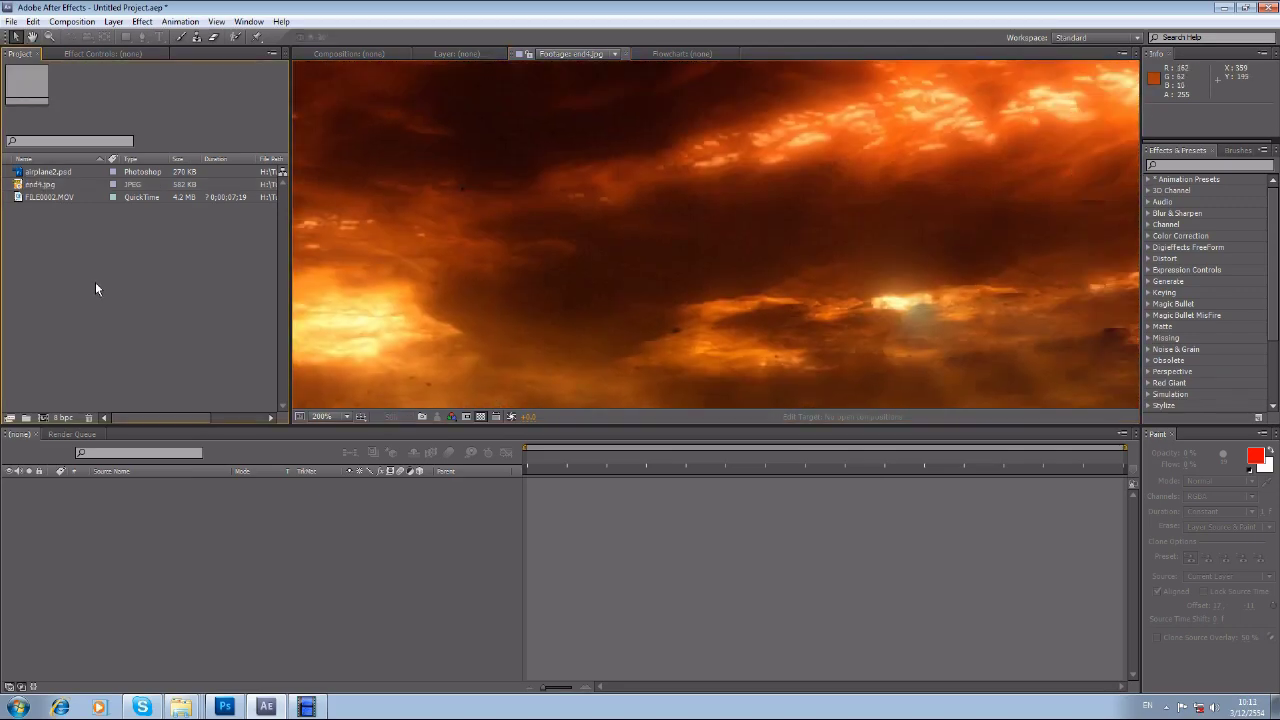
{"action": "double_click", "coordinate": [95, 289]}
{"action": "double_click", "coordinate": [365, 145]}
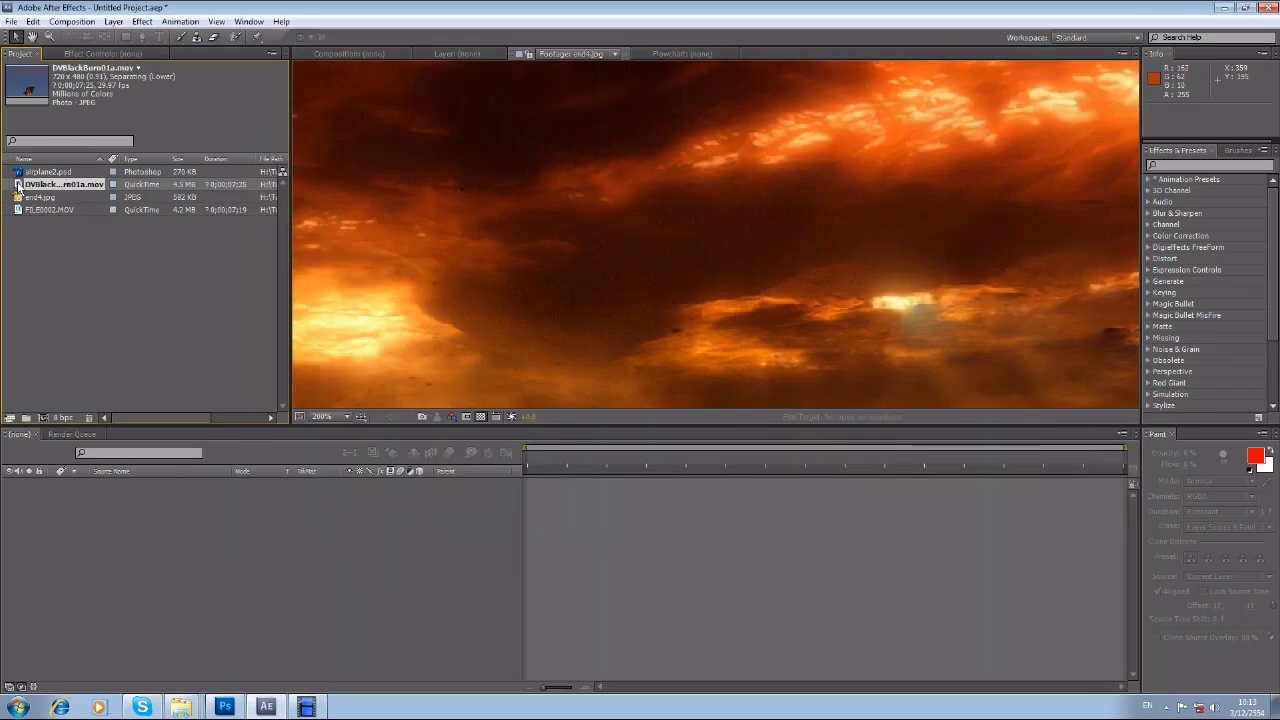
{"action": "double_click", "coordinate": [25, 185]}
{"action": "scroll", "coordinate": [677, 252], "scroll_direction": "down", "scroll_amount": 2}
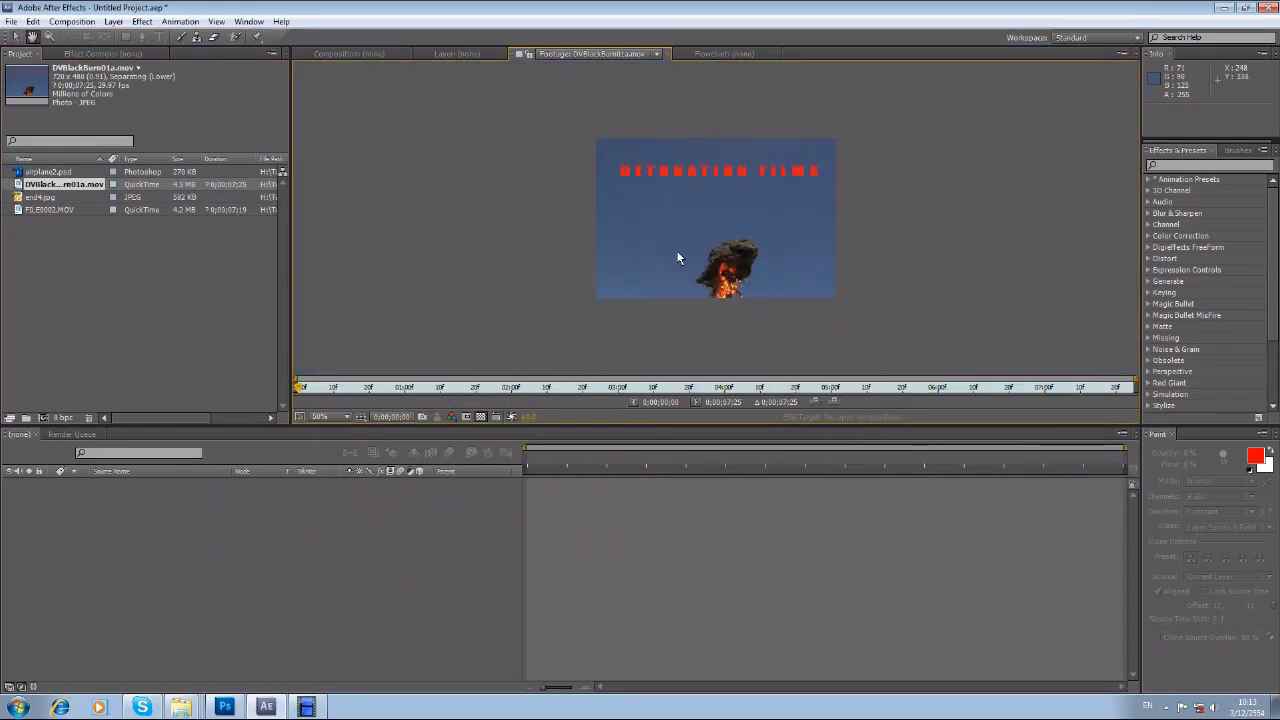
{"action": "key", "text": "space"}
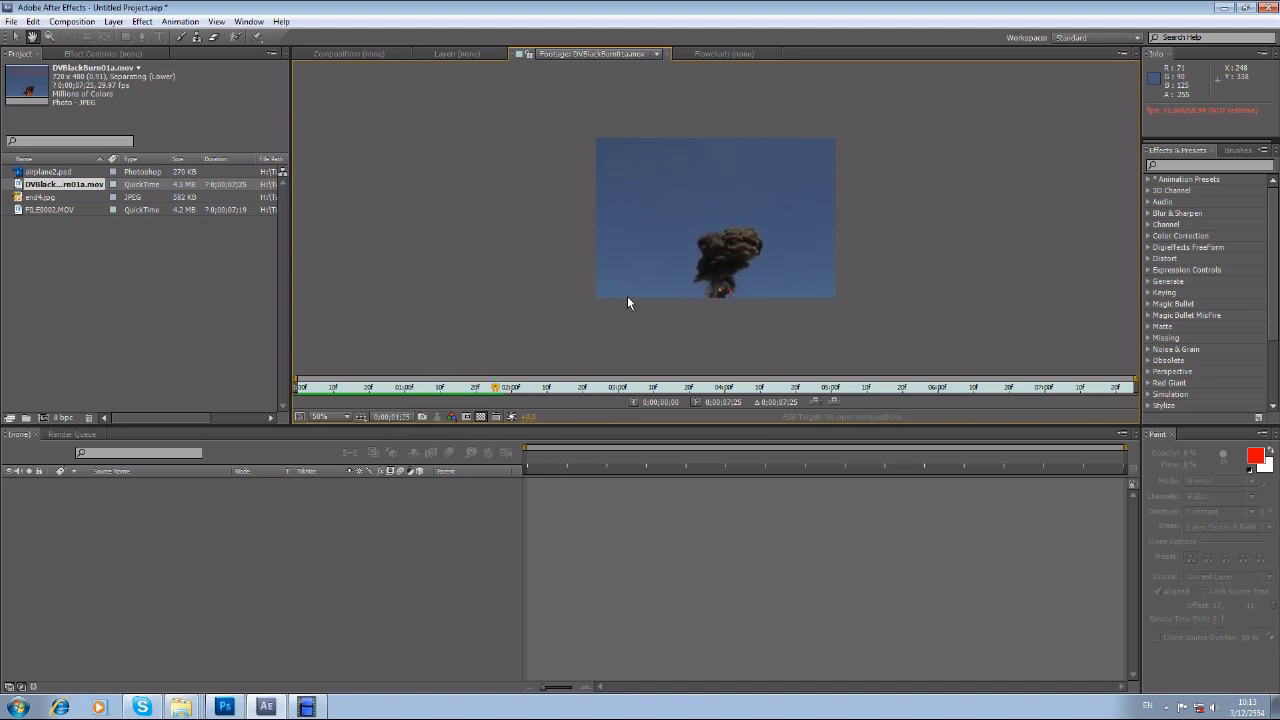
{"action": "left_click_drag", "start_coordinate": [462, 390], "coordinate": [435, 391]}
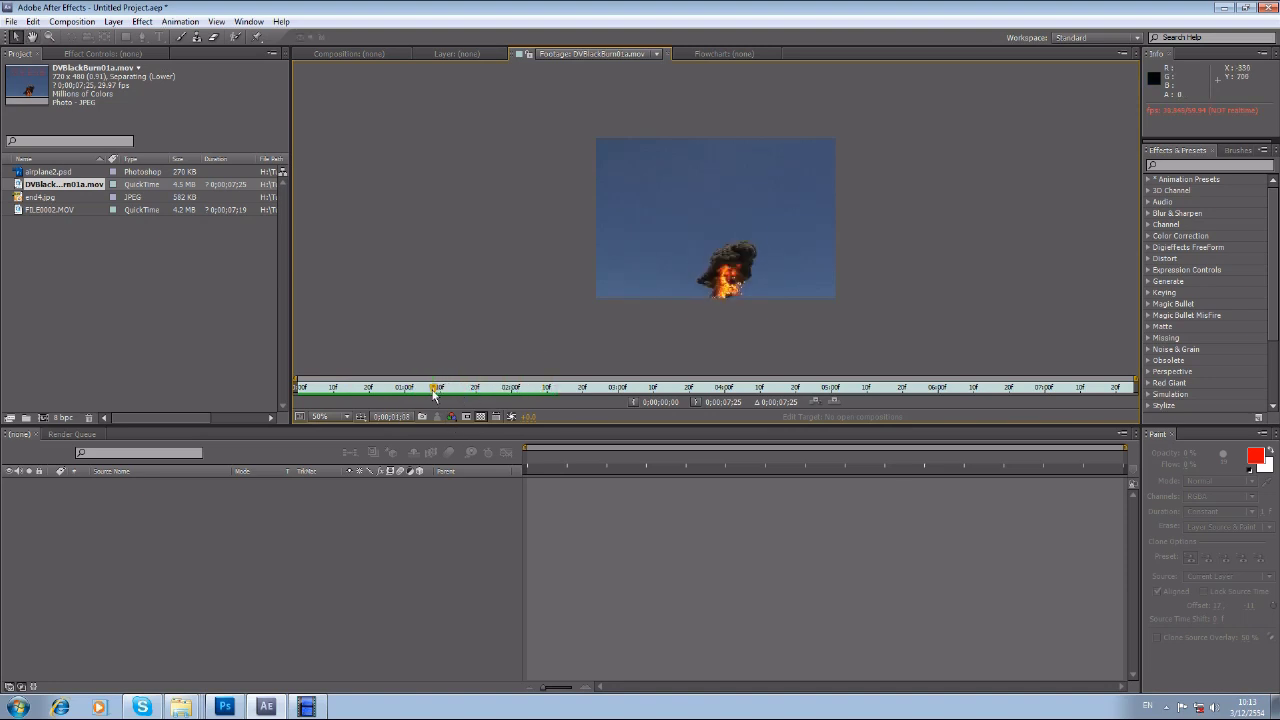
{"action": "scroll", "coordinate": [708, 274], "scroll_direction": "up", "scroll_amount": 2}
Import the Snow03.avi clip into the project
{"action": "left_click", "coordinate": [50, 267]}
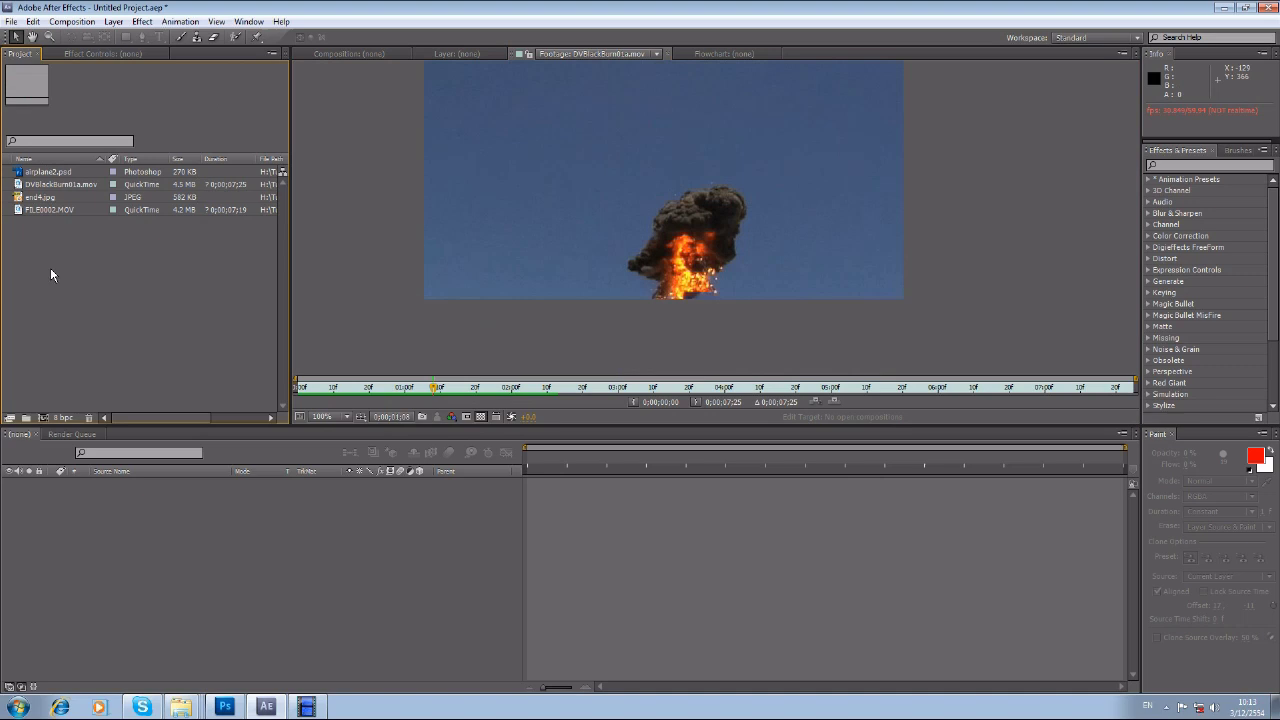
{"action": "double_click", "coordinate": [50, 267]}
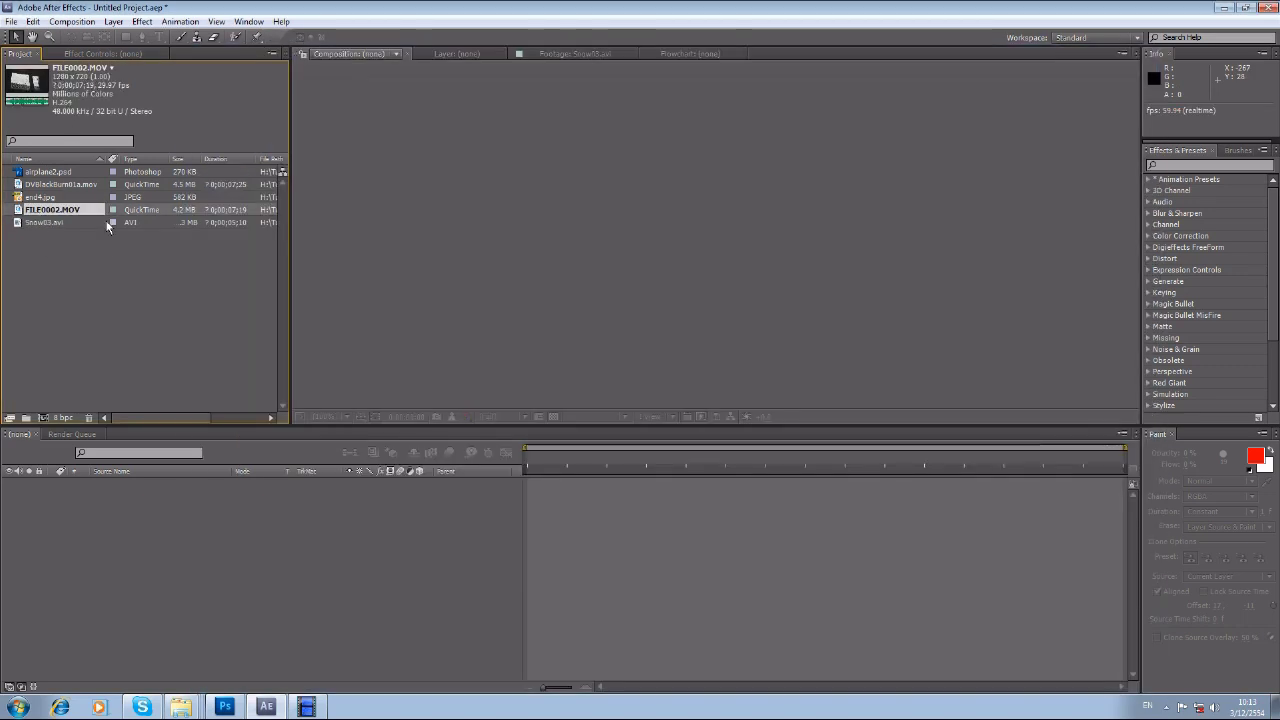
Create composition Comp 1 with the HDV/HDTV 720 29.97 preset and a duration of 0;00;05;04
{"action": "right_click", "coordinate": [84, 278]}
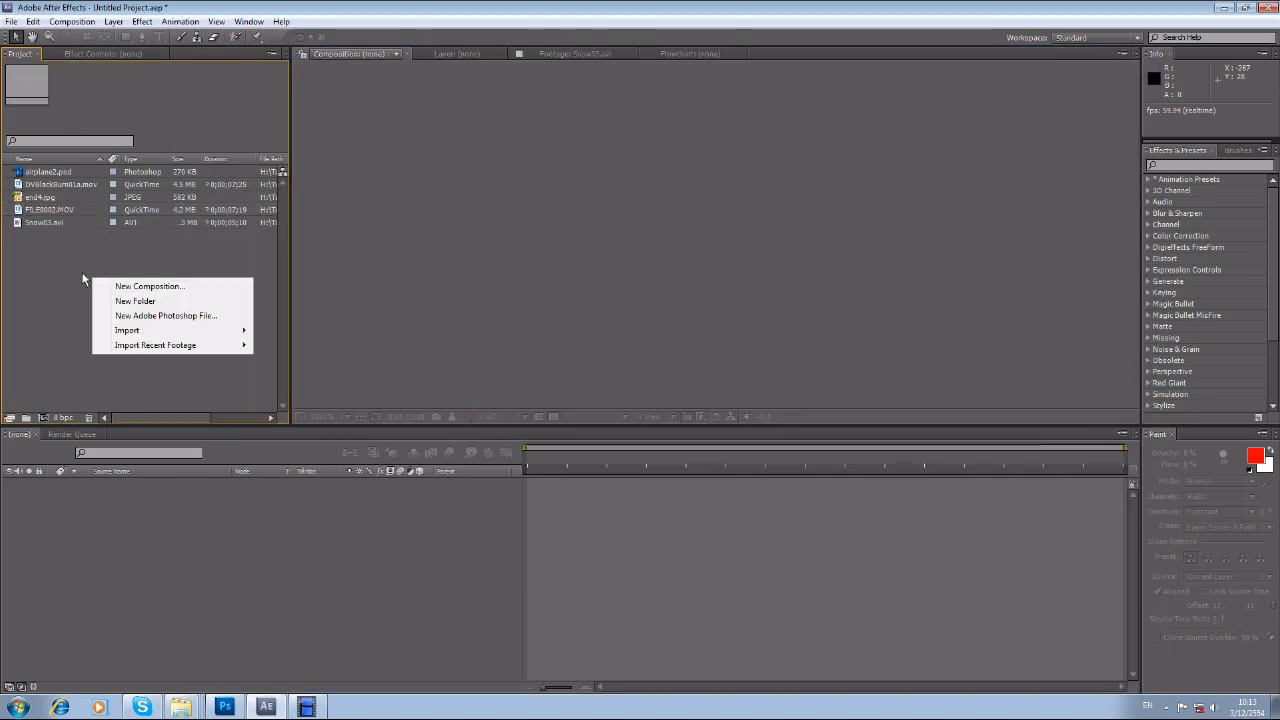
{"action": "left_click", "coordinate": [164, 288]}
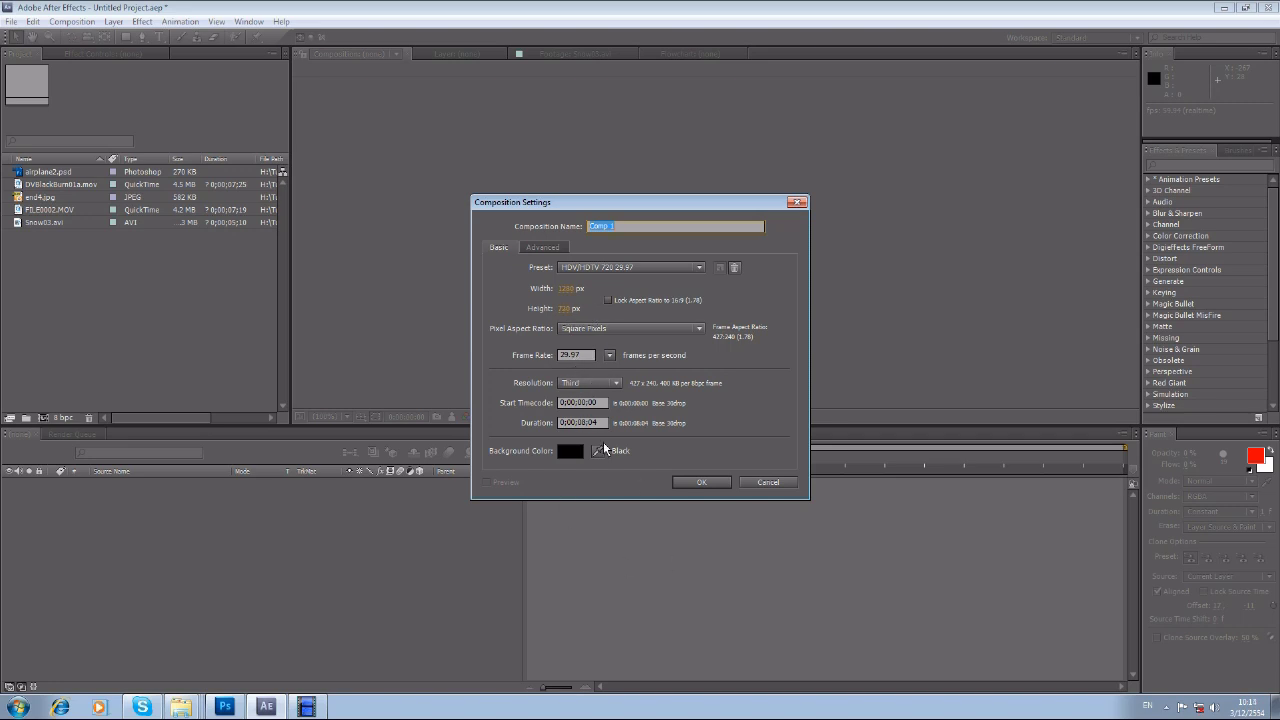
{"action": "left_click", "coordinate": [585, 424]}
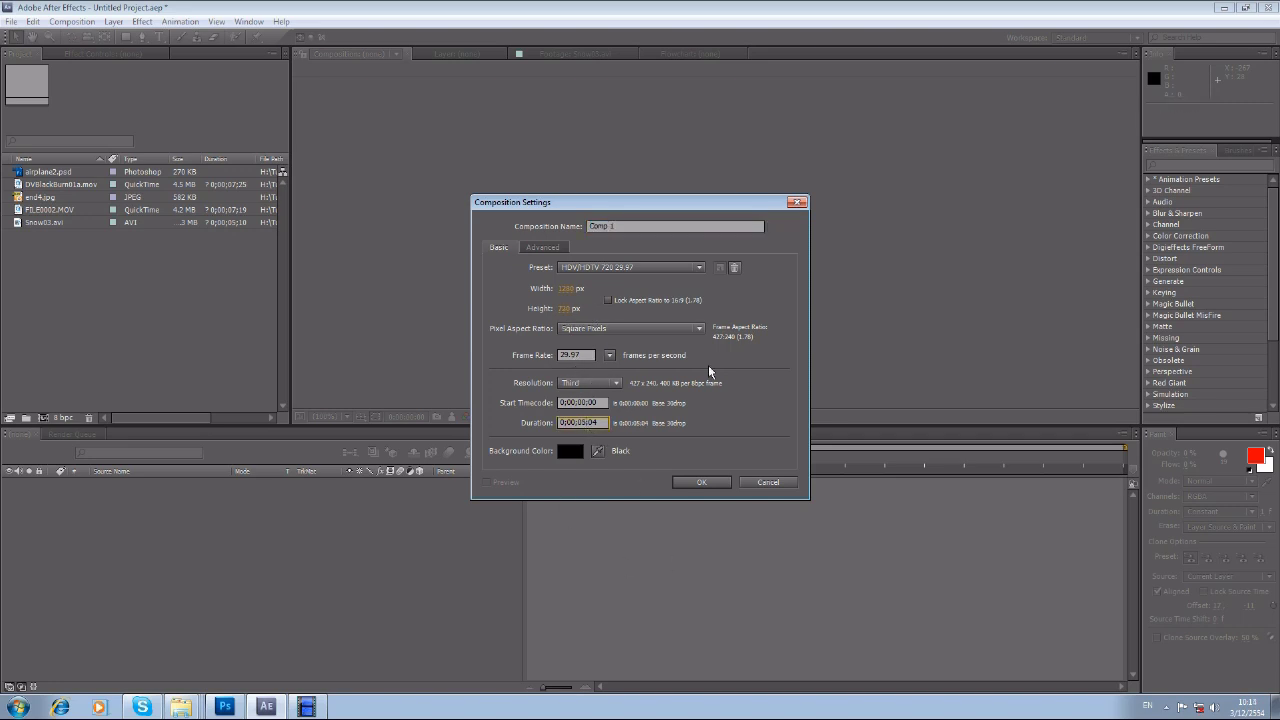
{"action": "left_click", "coordinate": [700, 483]}
Add FILE0002.MOV as a layer in Comp 1 and preview its playback
{"action": "left_click_drag", "start_coordinate": [18, 224], "coordinate": [130, 505]}
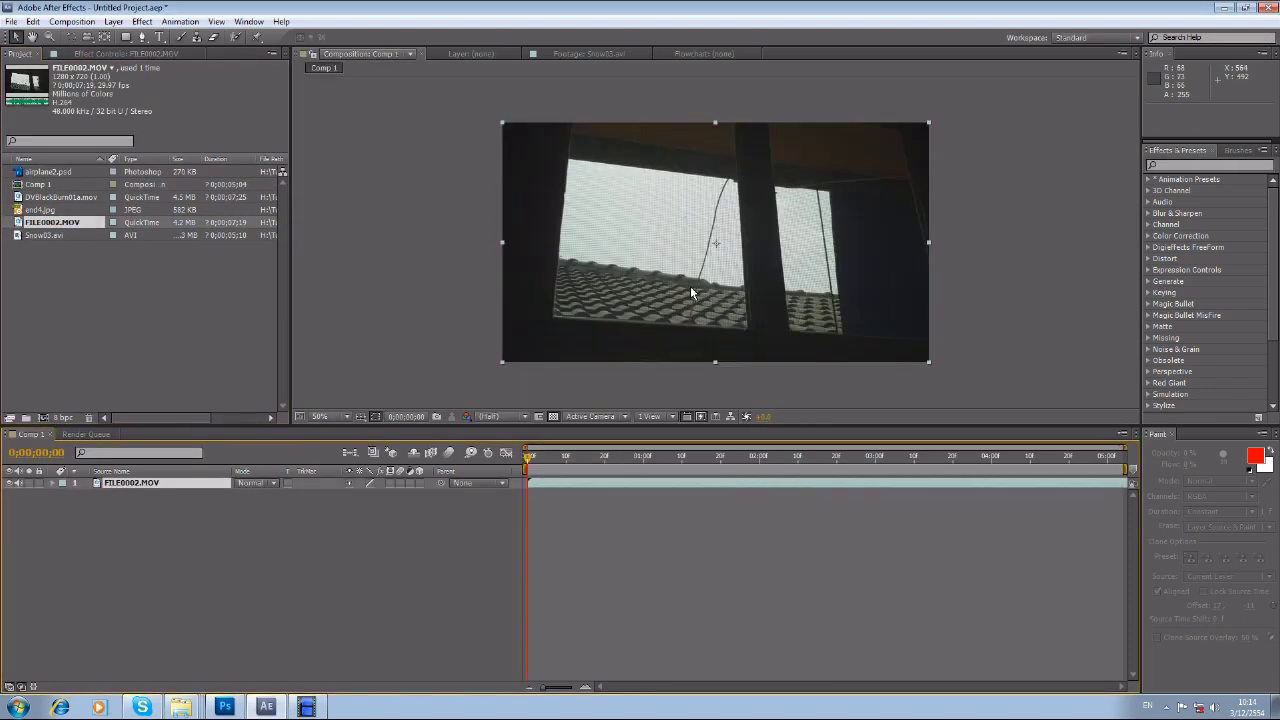
{"action": "key", "text": "space"}
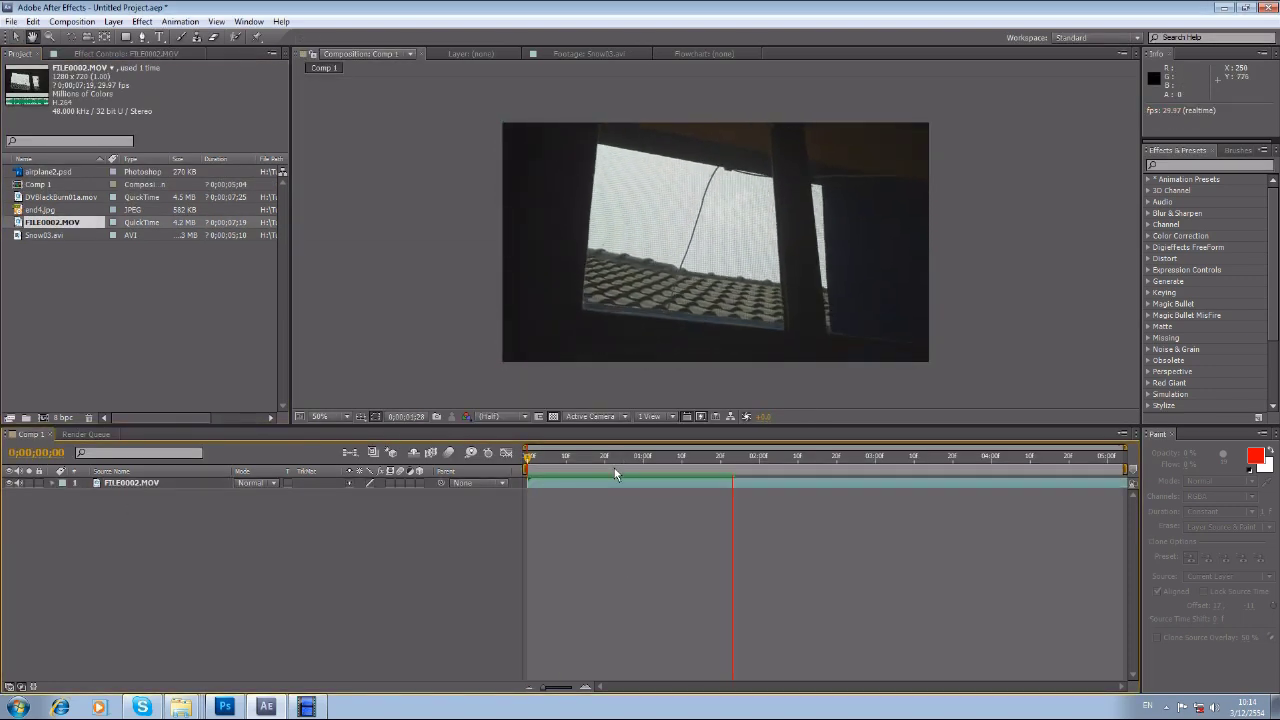
{"action": "left_click", "coordinate": [598, 463]}
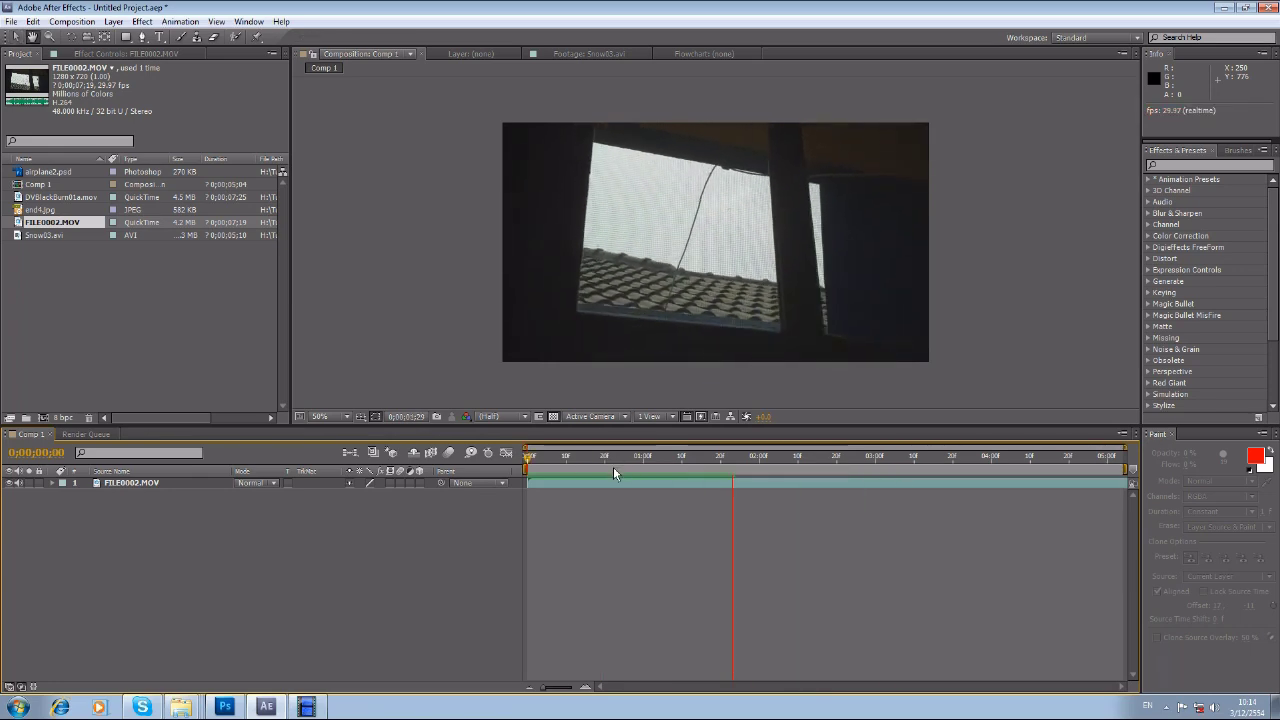
{"action": "key", "text": "space"}
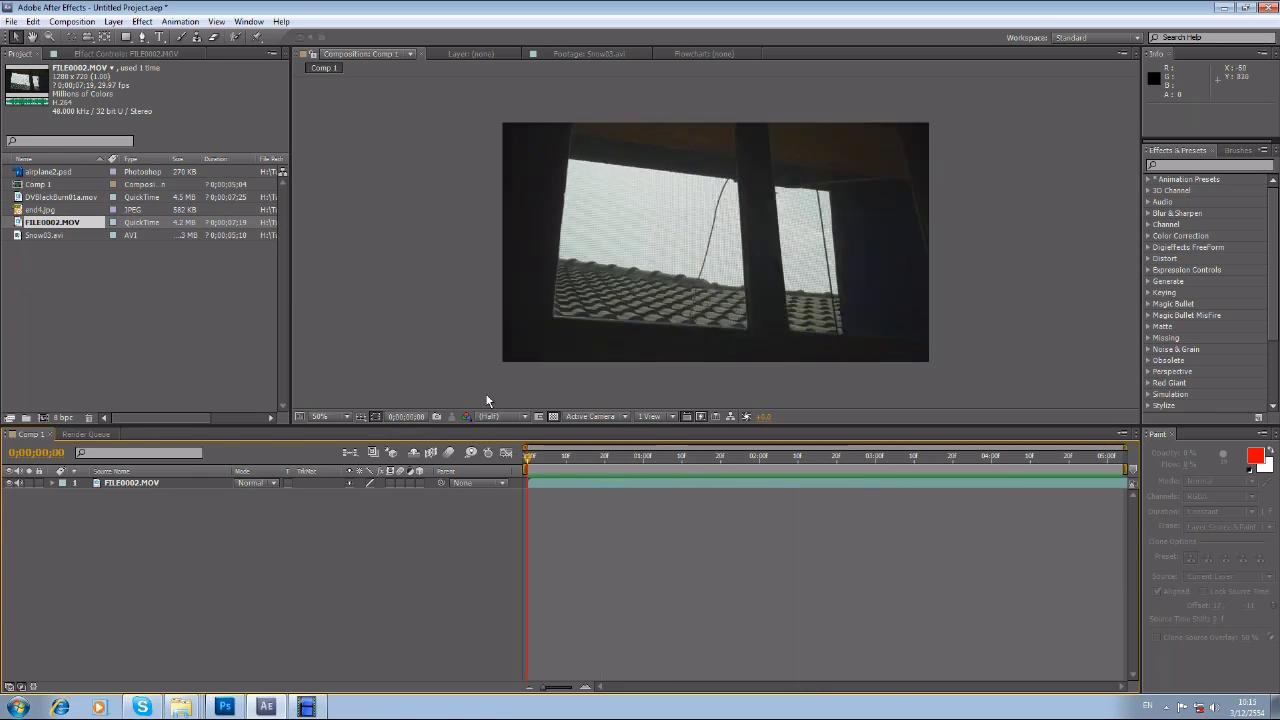
Reload the end4.jpg footage from its changed source file and open it for checking
{"action": "right_click", "coordinate": [15, 173]}
{"action": "left_click", "coordinate": [12, 198]}
{"action": "right_click", "coordinate": [18, 212]}
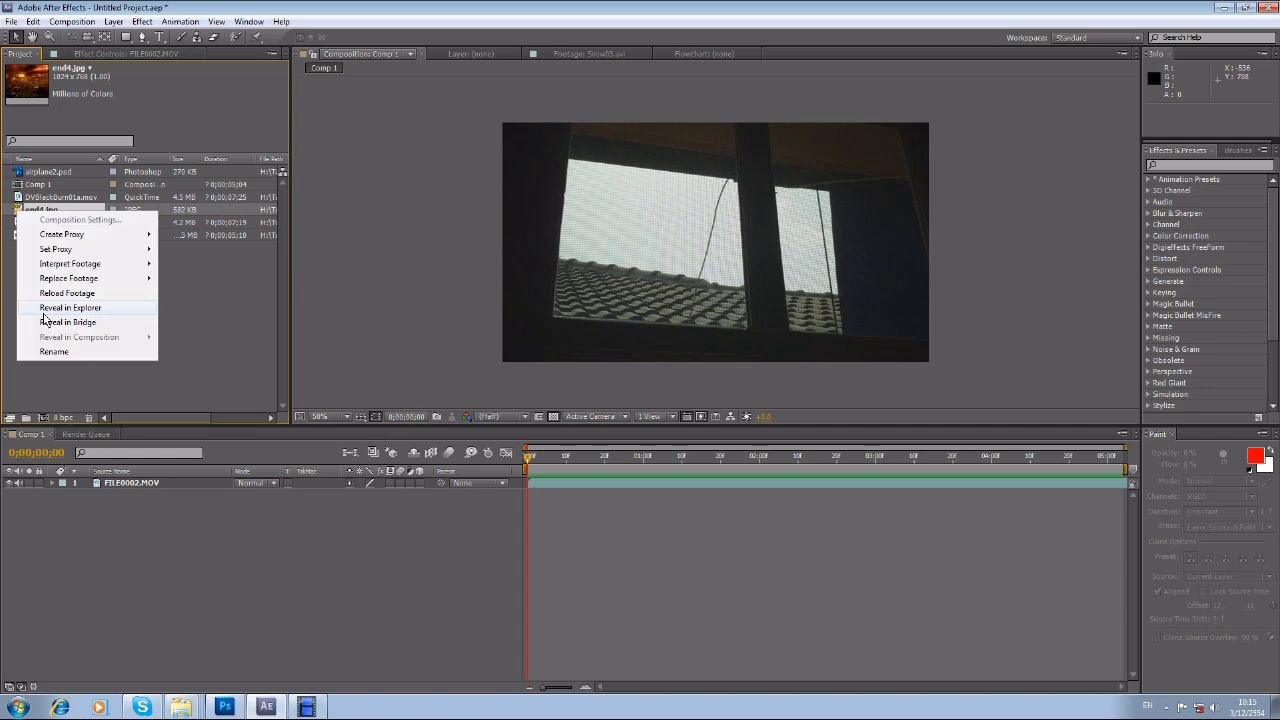
{"action": "left_click", "coordinate": [116, 300]}
{"action": "double_click", "coordinate": [30, 210]}
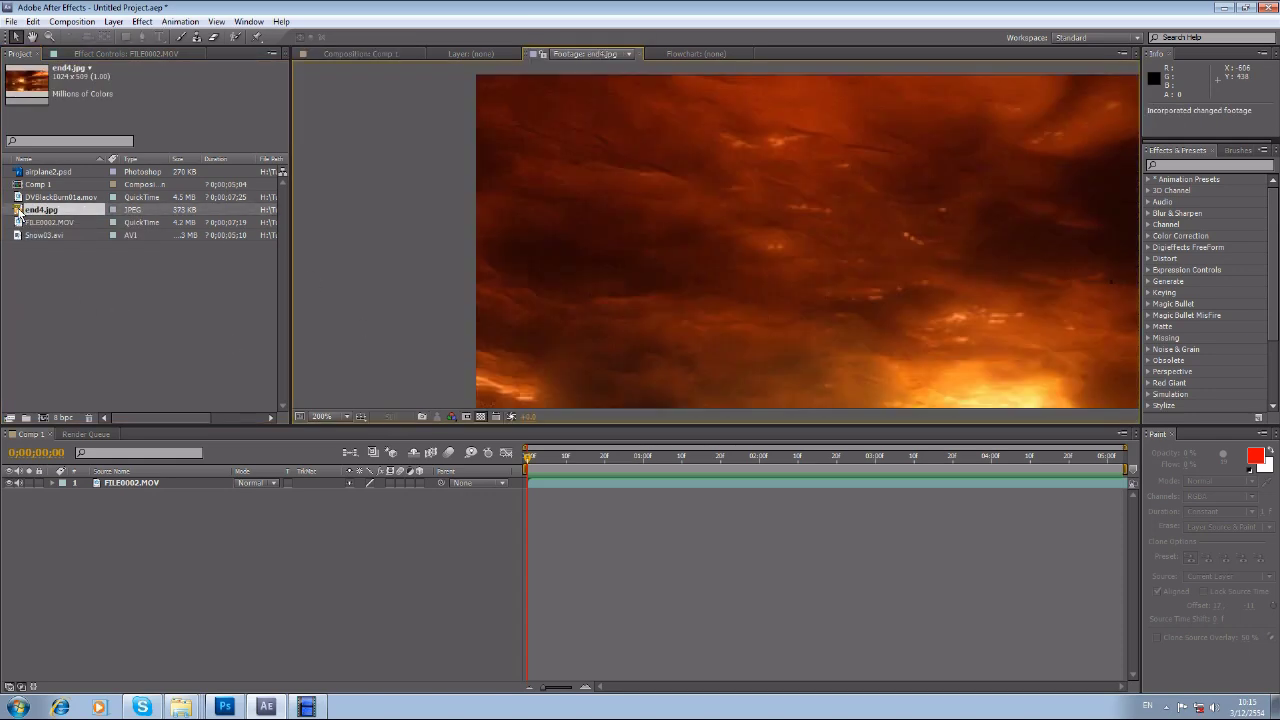
Create a second composition, Comp 2, with the HDV/HDTV 720 29.97 preset and a duration of 0;00;05;04
{"action": "left_click", "coordinate": [86, 297]}
{"action": "right_click", "coordinate": [85, 293]}
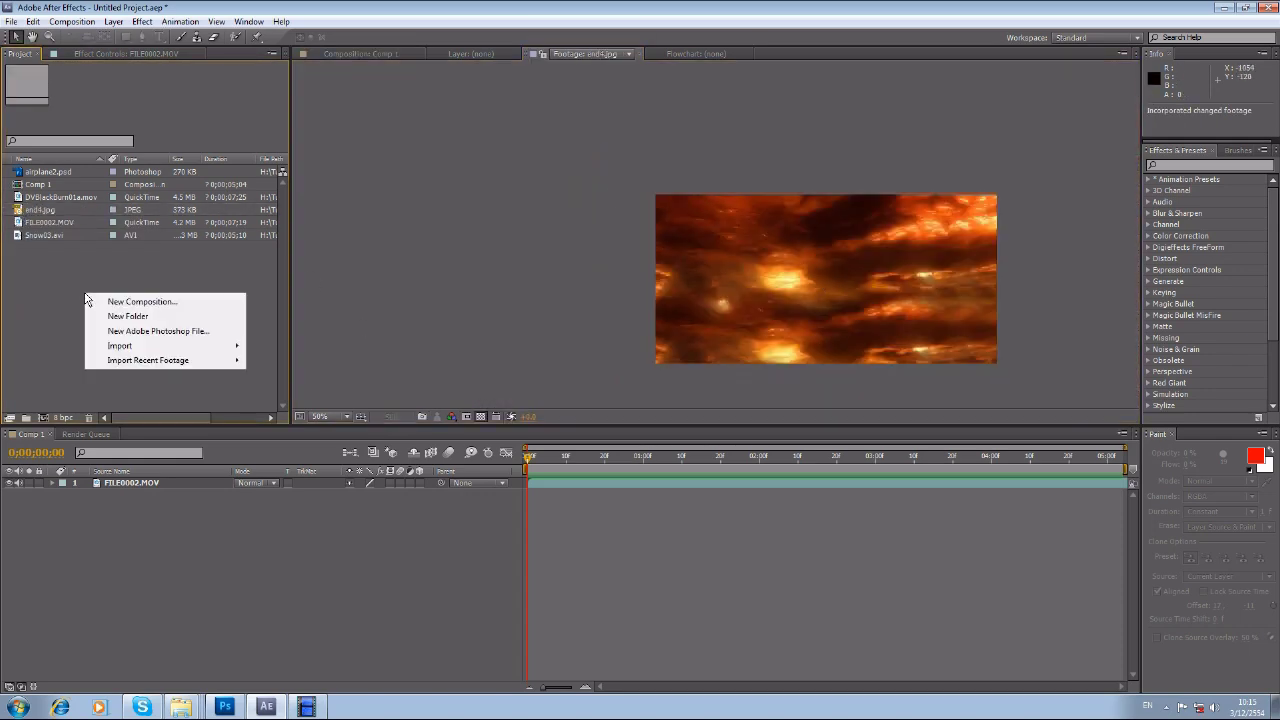
{"action": "left_click", "coordinate": [106, 302]}
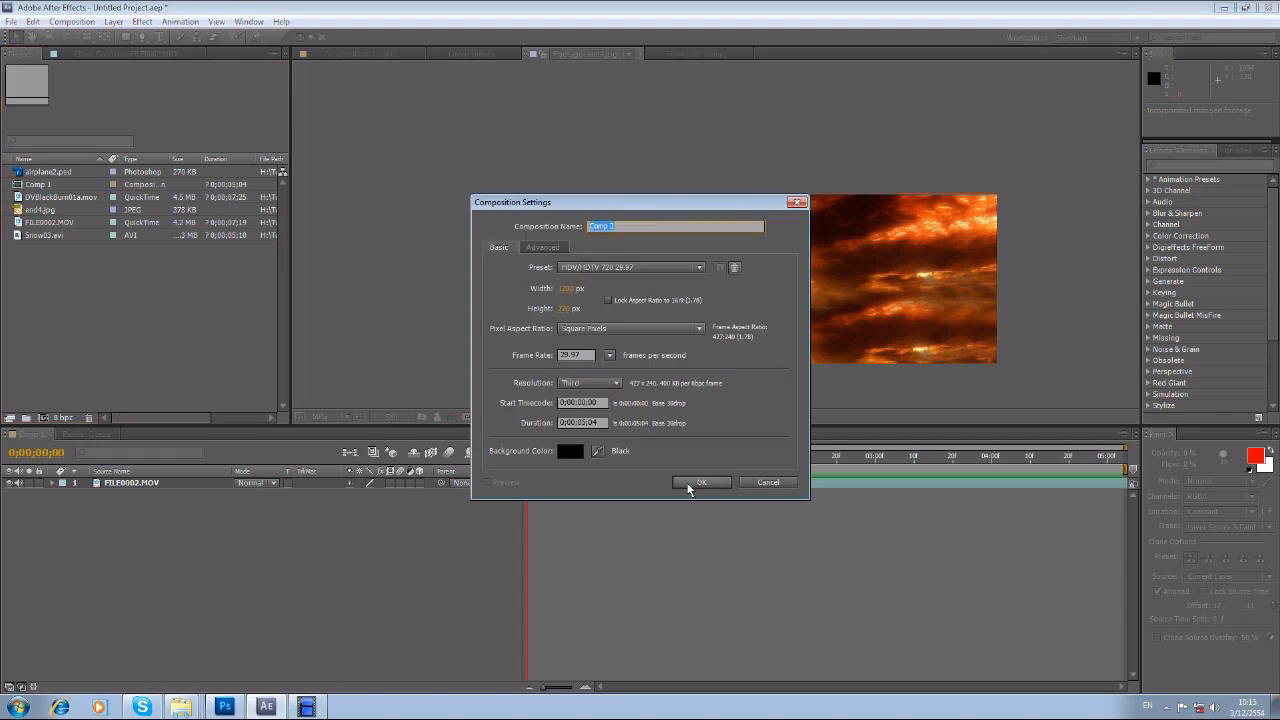
{"action": "left_click", "coordinate": [700, 483]}
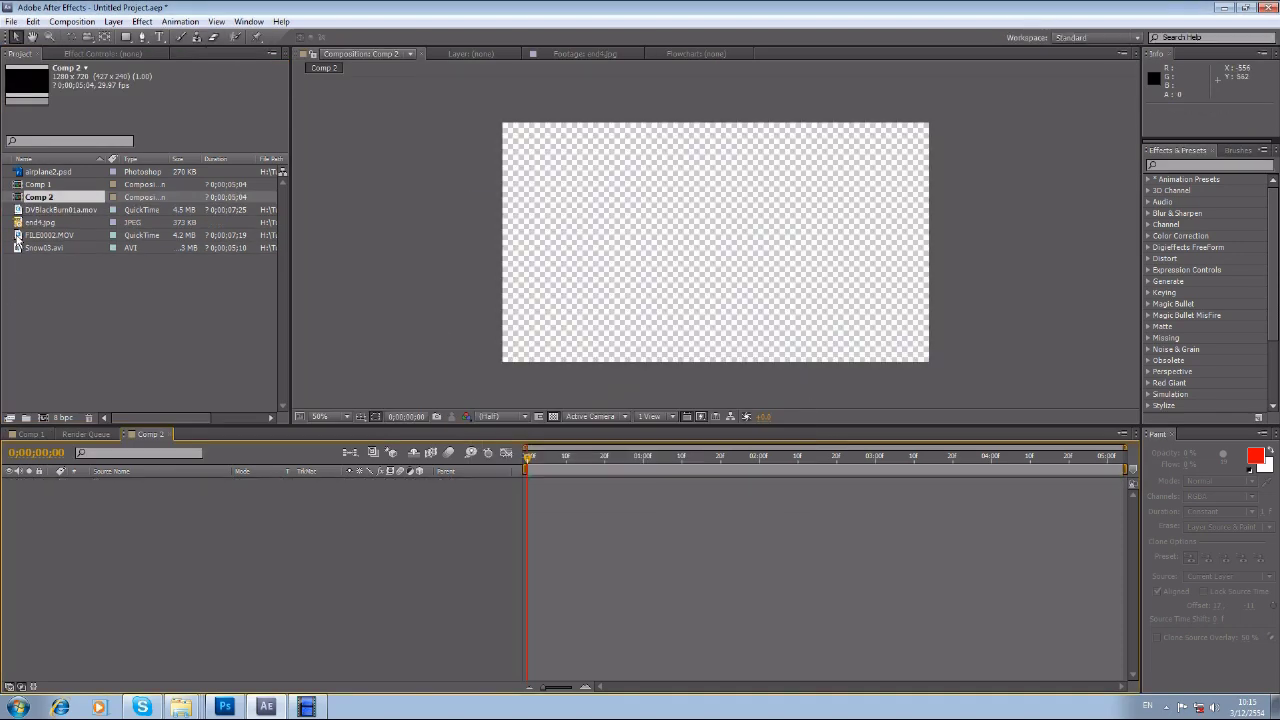
Add end4.jpg to Comp 2, scale it up until it extends slightly beyond the frame, and preview the composition
{"action": "left_click_drag", "start_coordinate": [25, 236], "coordinate": [210, 572]}
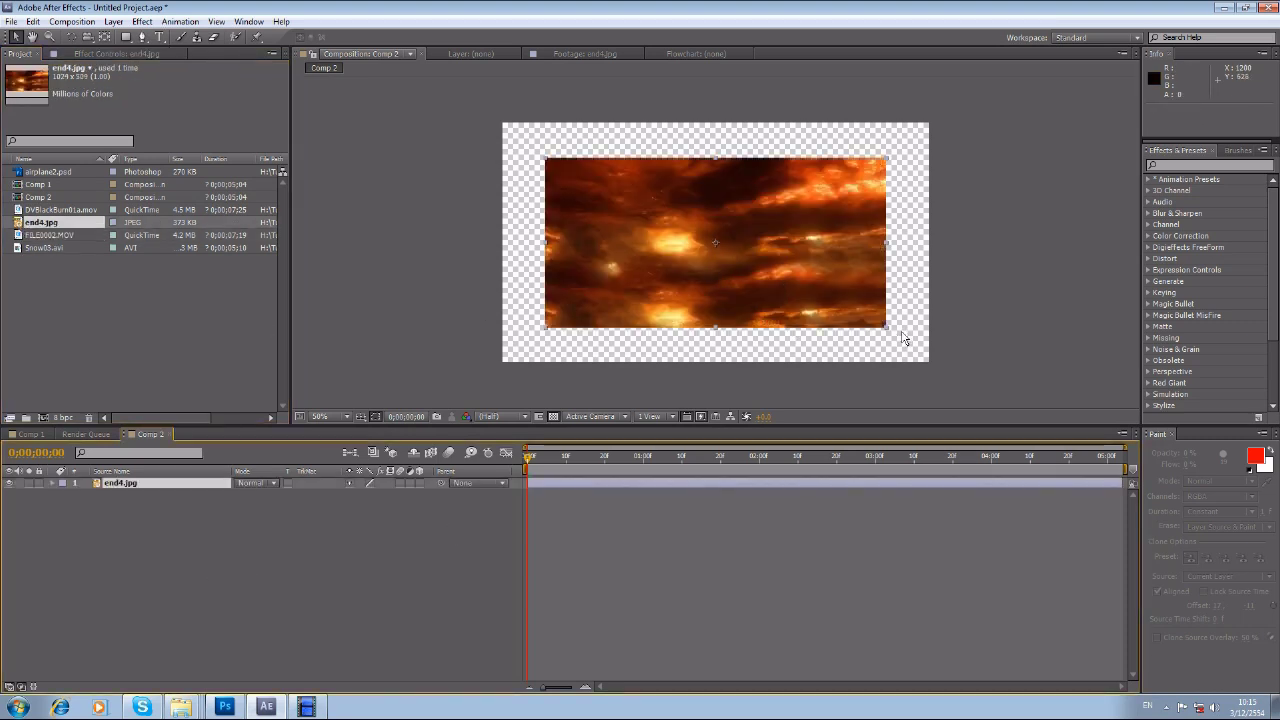
{"action": "left_click_drag", "start_coordinate": [887, 329], "coordinate": [965, 378]}
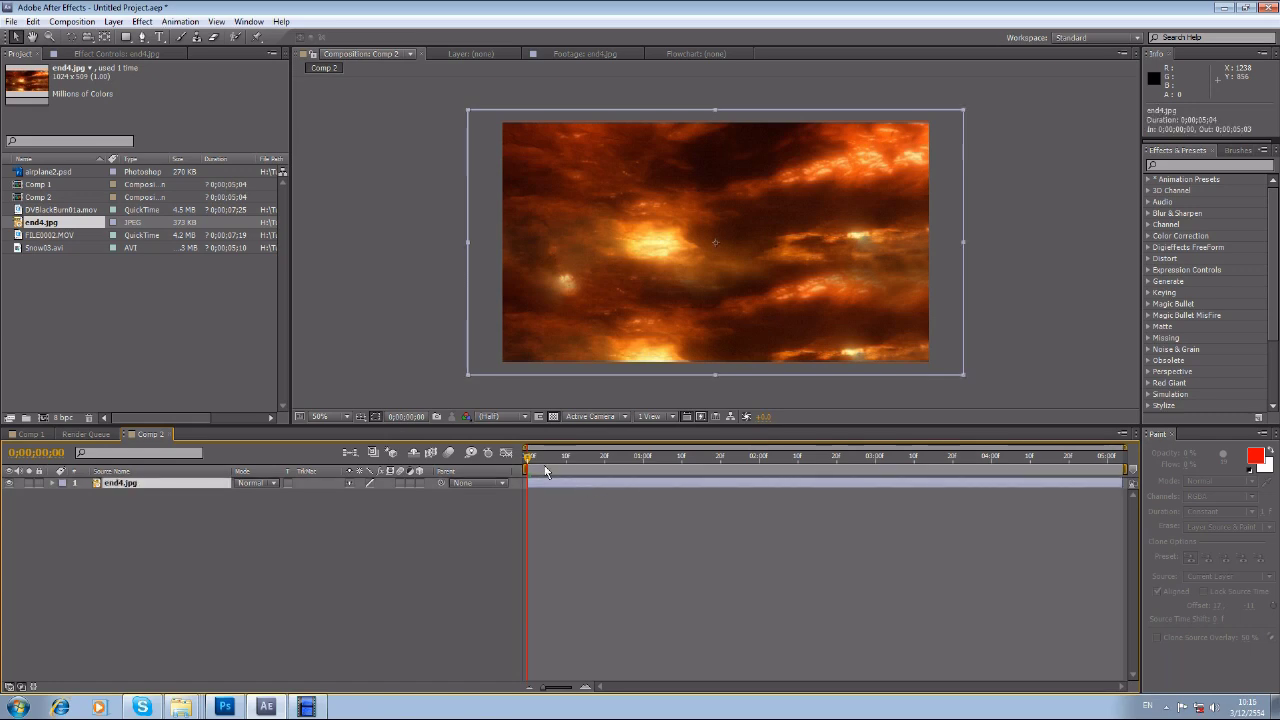
{"action": "key", "text": "space"}
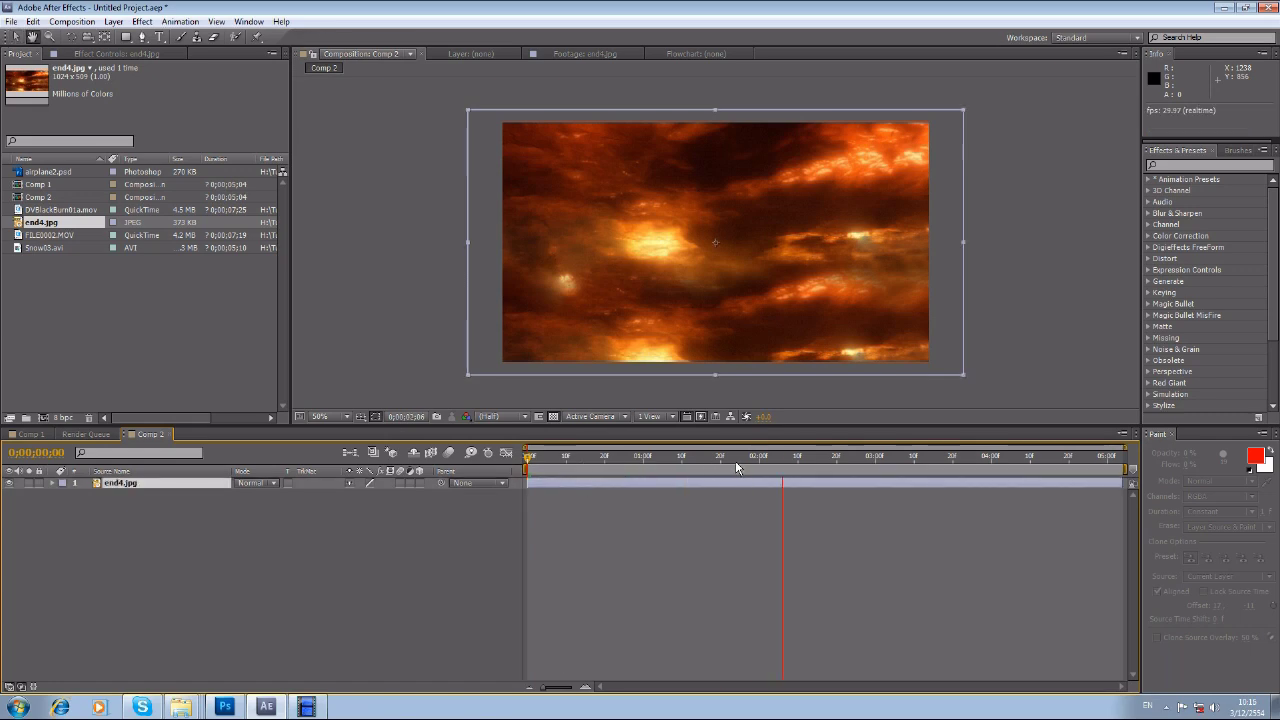
{"action": "key", "text": "space"}
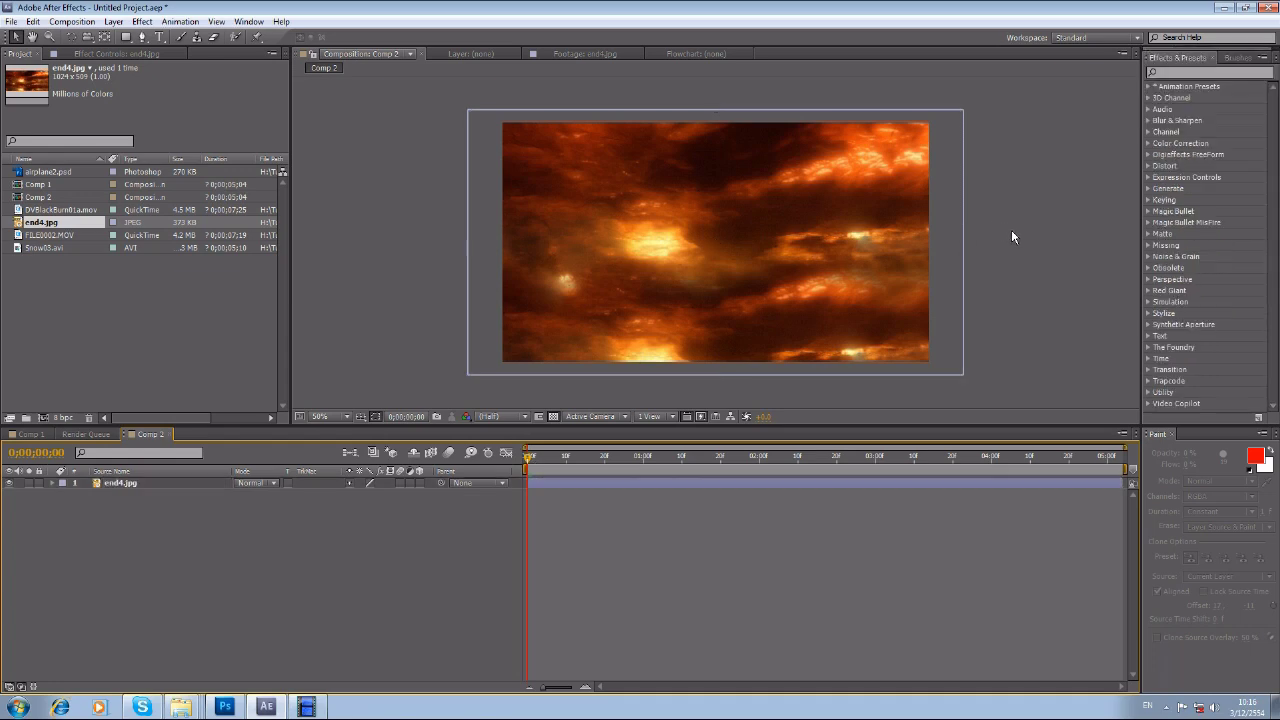
Apply the Wave Warp distortion effect to the end4.jpg layer in Comp 2 and preview the animation
{"action": "left_click", "coordinate": [1148, 165]}
{"action": "scroll", "coordinate": [1162, 178], "scroll_direction": "down", "scroll_amount": 3}
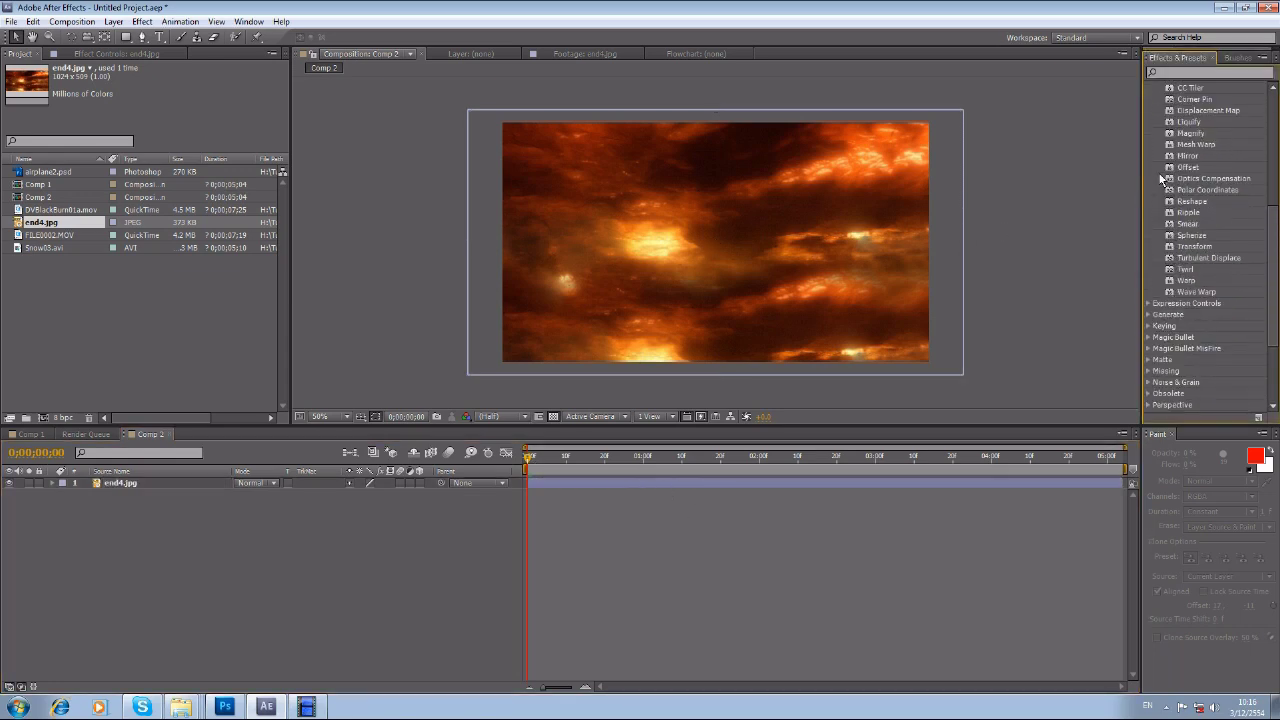
{"action": "scroll", "coordinate": [1160, 178], "scroll_direction": "down", "scroll_amount": 1}
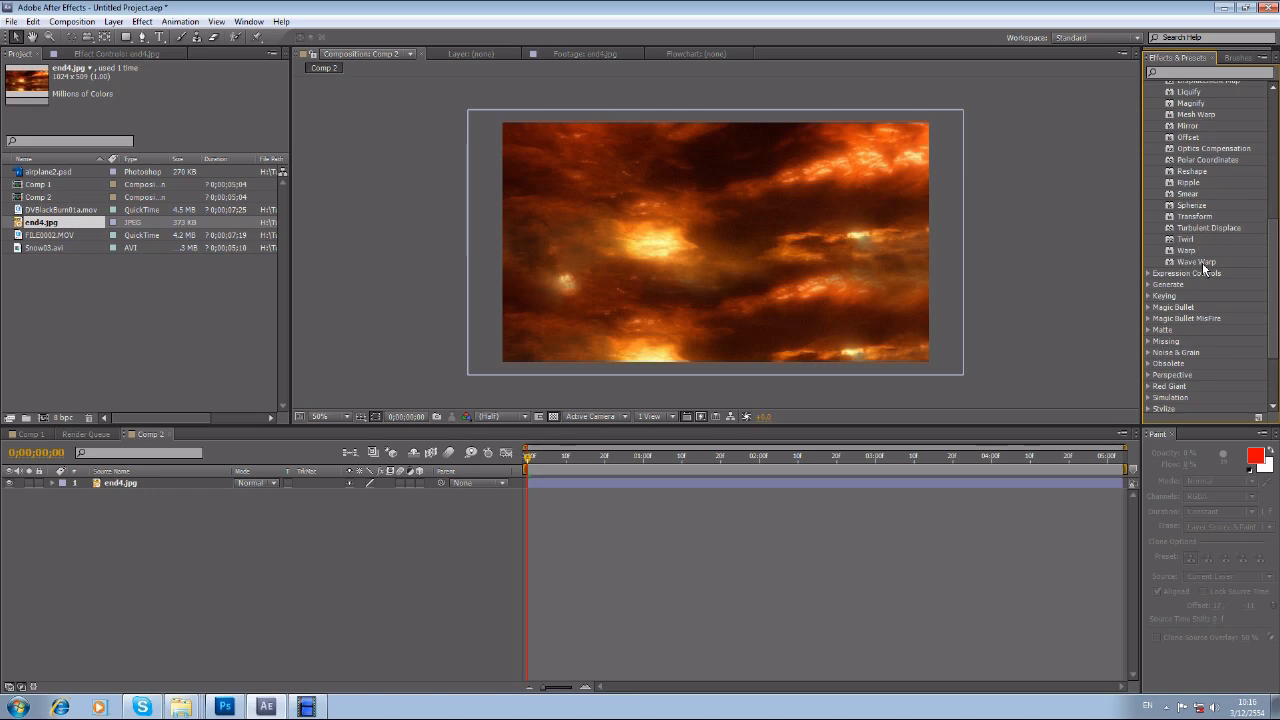
{"action": "left_click_drag", "start_coordinate": [1195, 262], "coordinate": [729, 271]}
{"action": "key", "text": "space"}
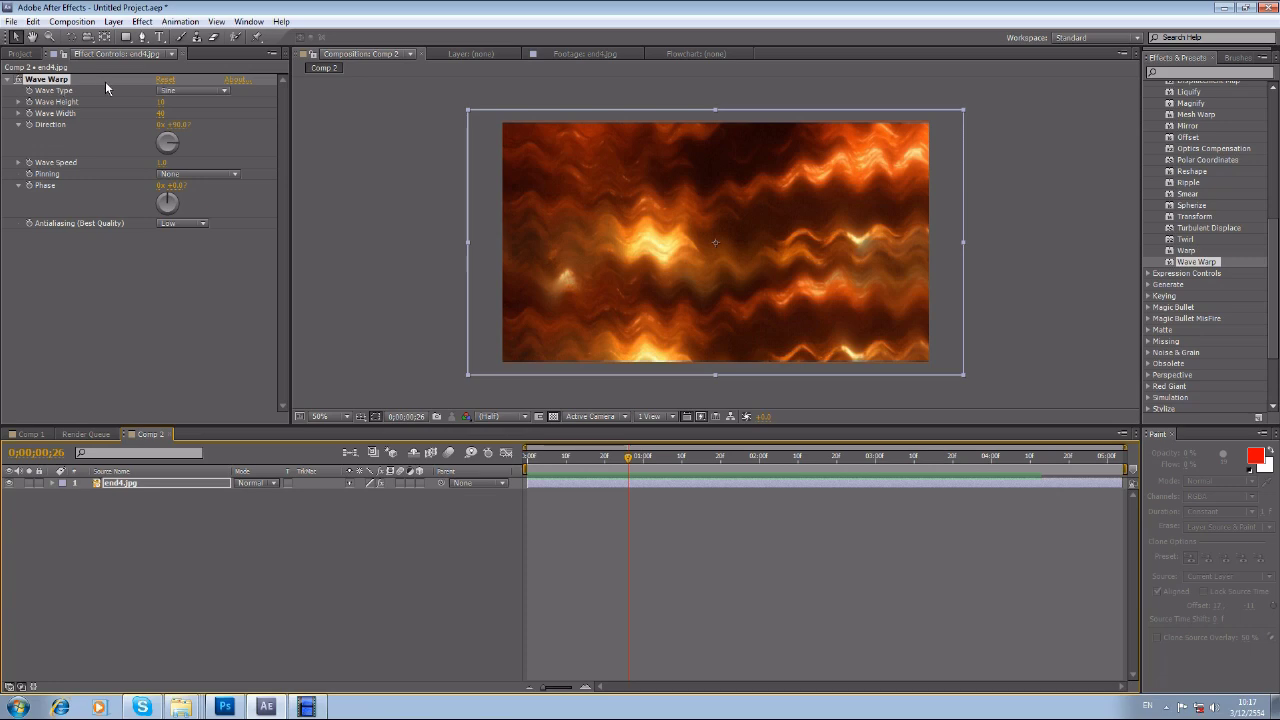
Set the Wave Warp's height to 5, width to 94 and speed to 0.2, and preview the sky from the start
{"action": "left_click", "coordinate": [19, 102]}
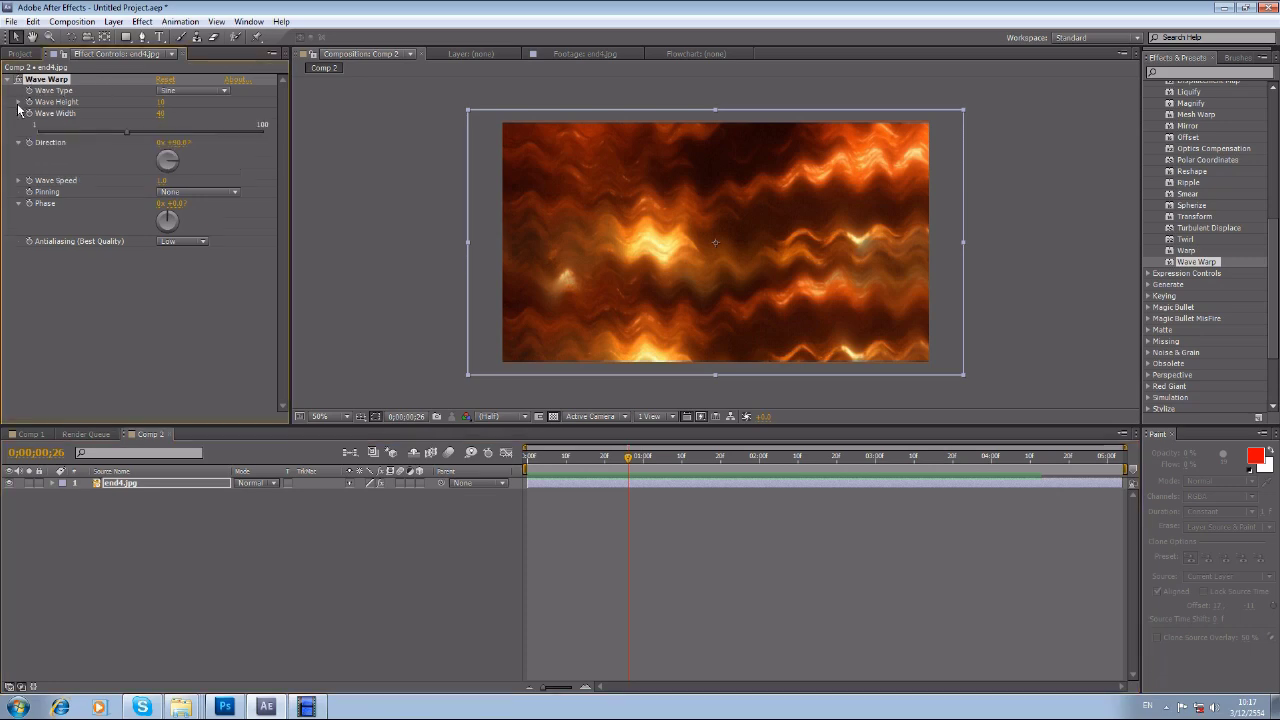
{"action": "left_click", "coordinate": [19, 131]}
{"action": "left_click_drag", "start_coordinate": [59, 118], "coordinate": [40, 119]}
{"action": "left_click_drag", "start_coordinate": [127, 149], "coordinate": [250, 150]}
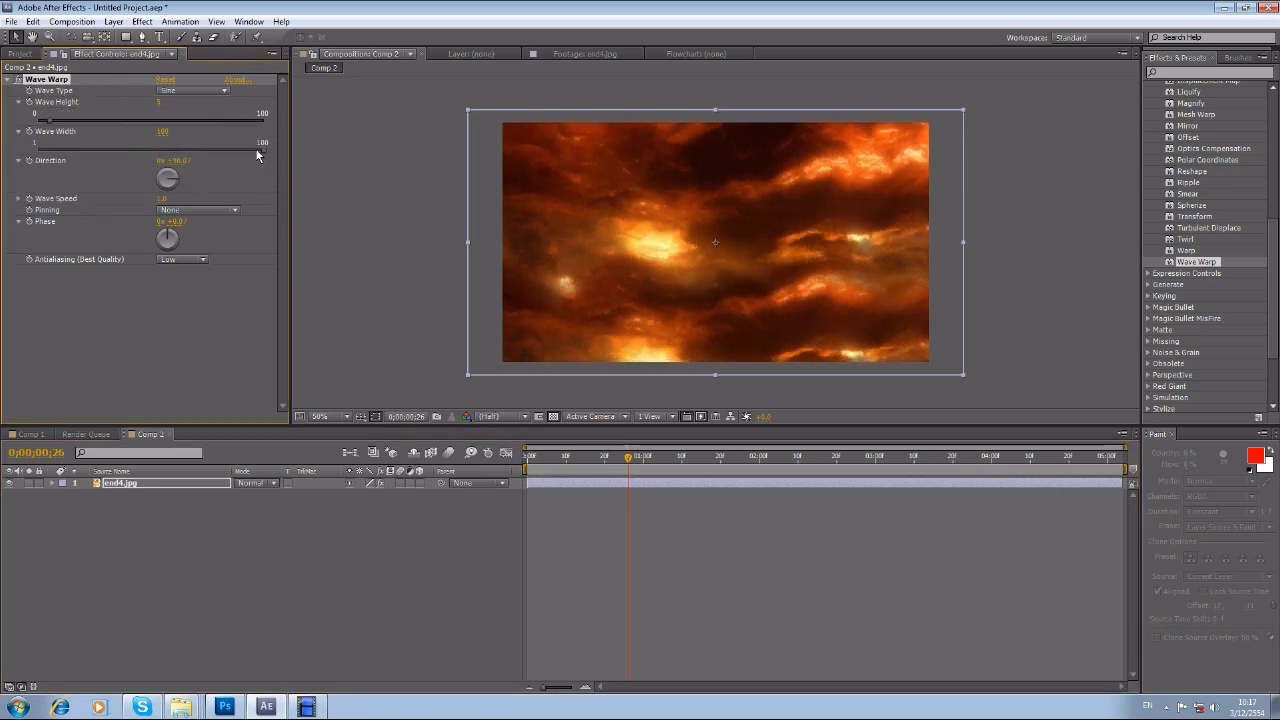
{"action": "left_click", "coordinate": [19, 199]}
{"action": "left_click_drag", "start_coordinate": [568, 460], "coordinate": [497, 463]}
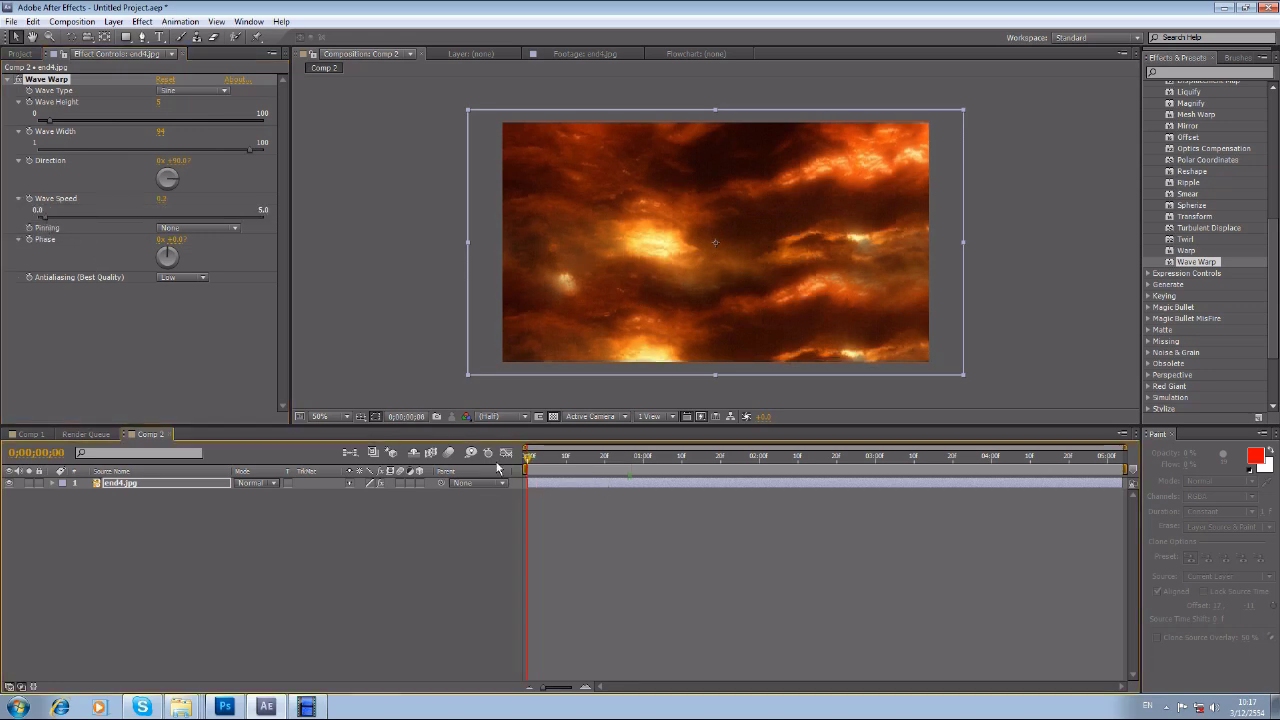
{"action": "left_click", "coordinate": [663, 557]}
{"action": "key", "text": "space"}
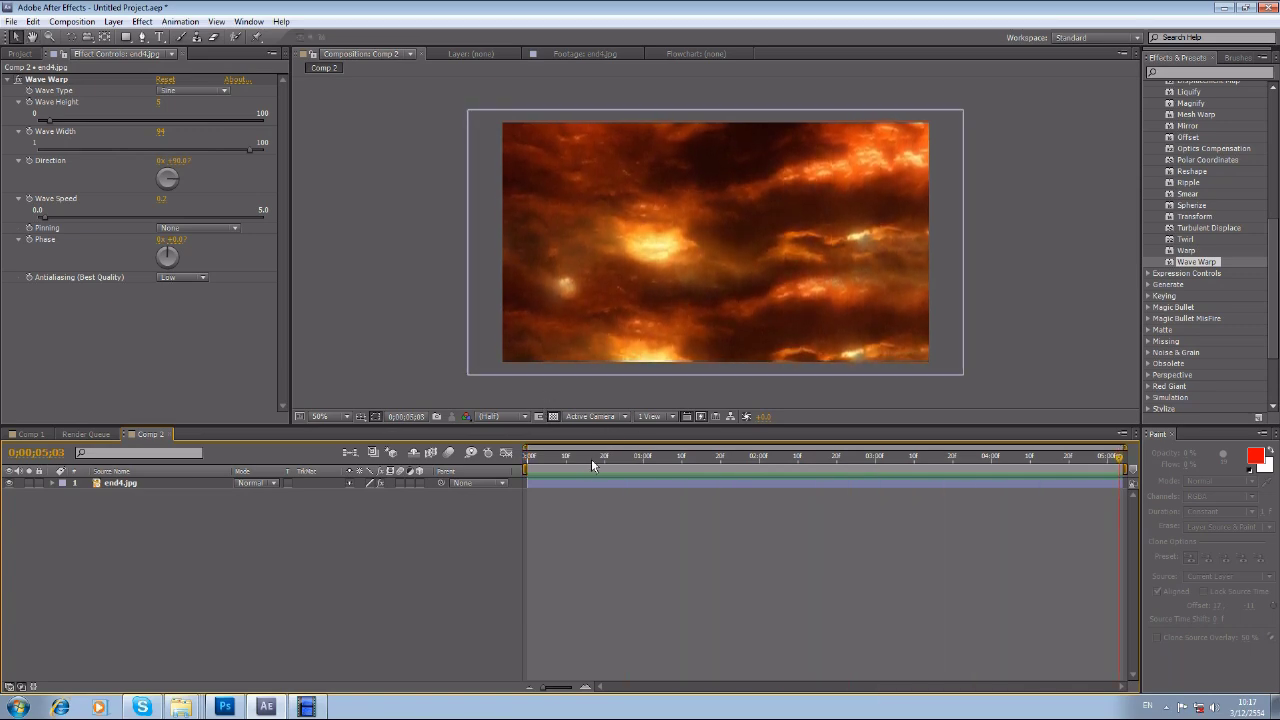
{"action": "key", "text": "space"}
Rename the Comp 2 composition as SKy
{"action": "left_click", "coordinate": [19, 54]}
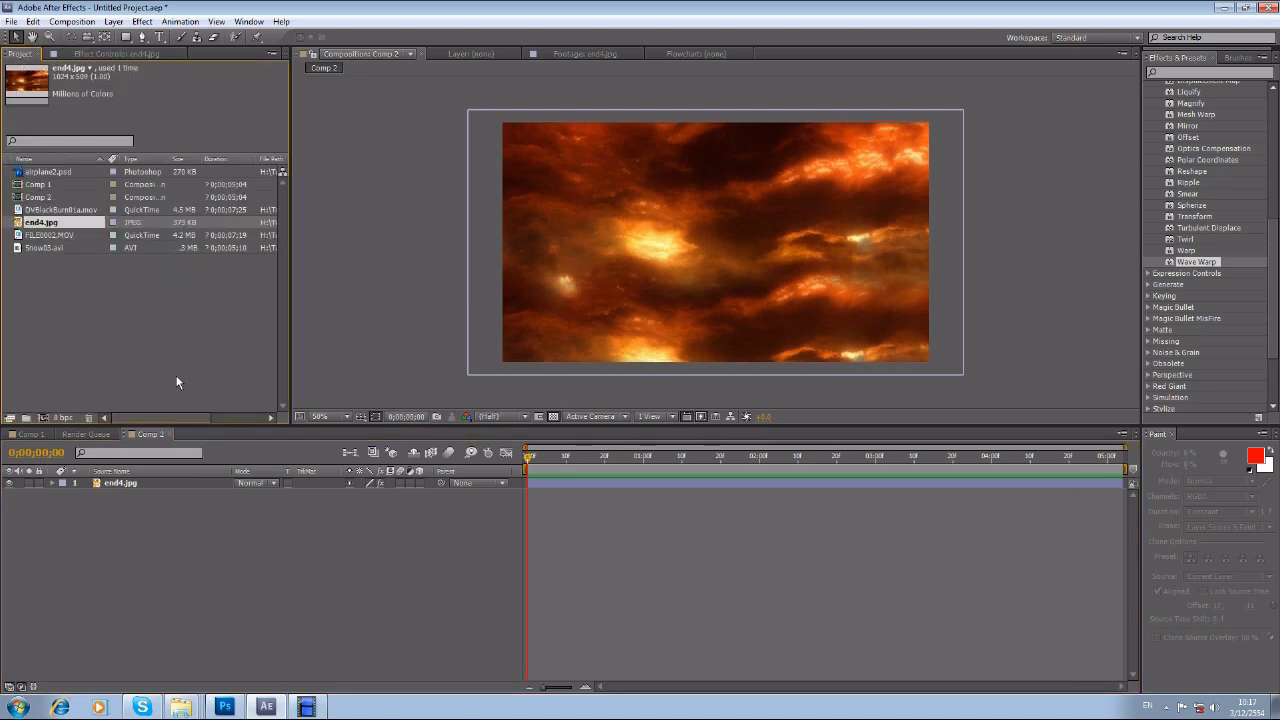
{"action": "left_click", "coordinate": [46, 197]}
{"action": "key", "text": "Return"}
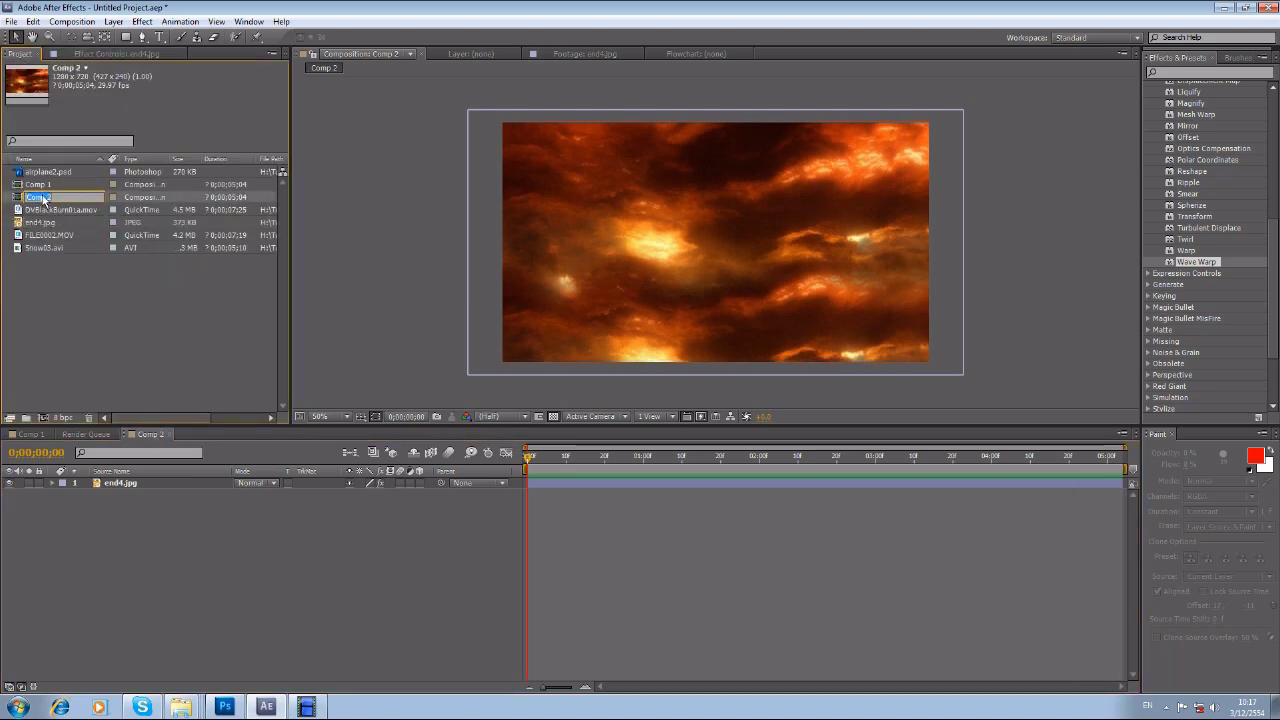
{"action": "type", "text": "SKy"}
{"action": "key", "text": "Return"}
Rename the Comp 1 composition as Final
{"action": "left_click", "coordinate": [30, 184]}
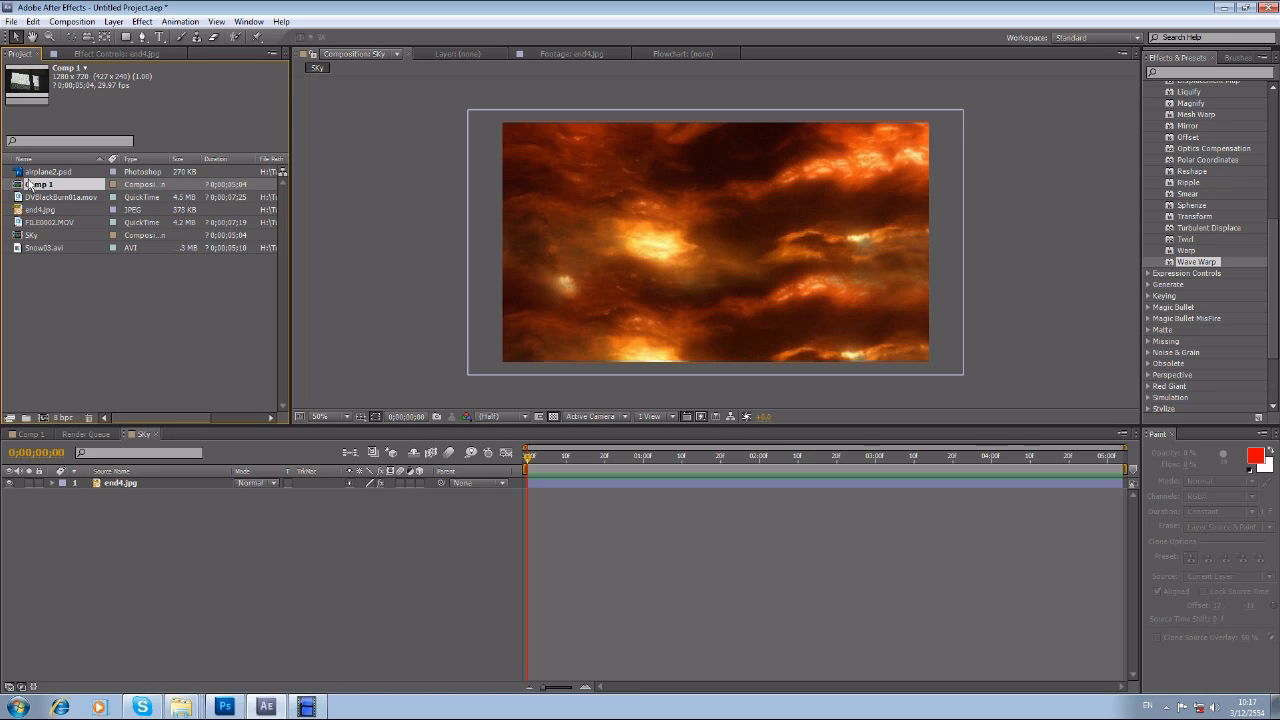
{"action": "key", "text": "Return"}
{"action": "type", "text": "Final"}
{"action": "key", "text": "Return"}
Switch to the Final composition and preview the camera movement in the window footage
{"action": "left_click", "coordinate": [660, 525]}
{"action": "left_click_drag", "start_coordinate": [577, 462], "coordinate": [541, 464]}
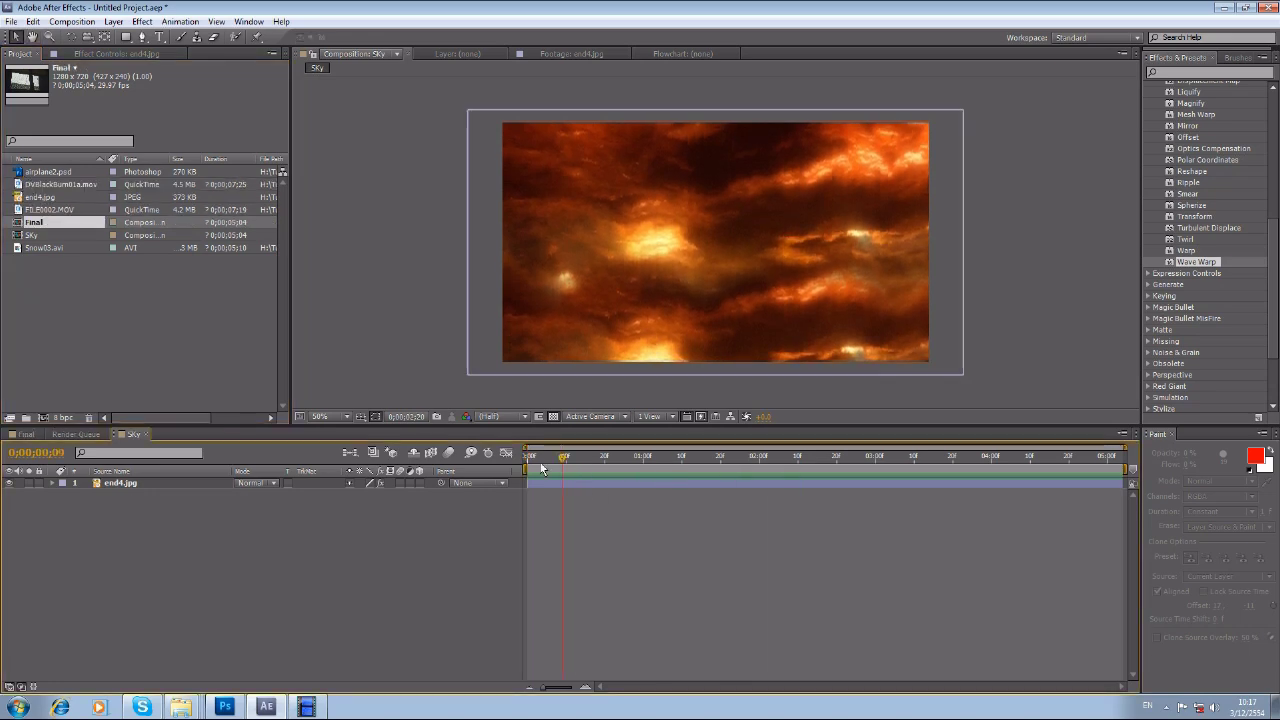
{"action": "left_click_drag", "start_coordinate": [27, 434], "coordinate": [90, 436]}
{"action": "key", "text": "space"}
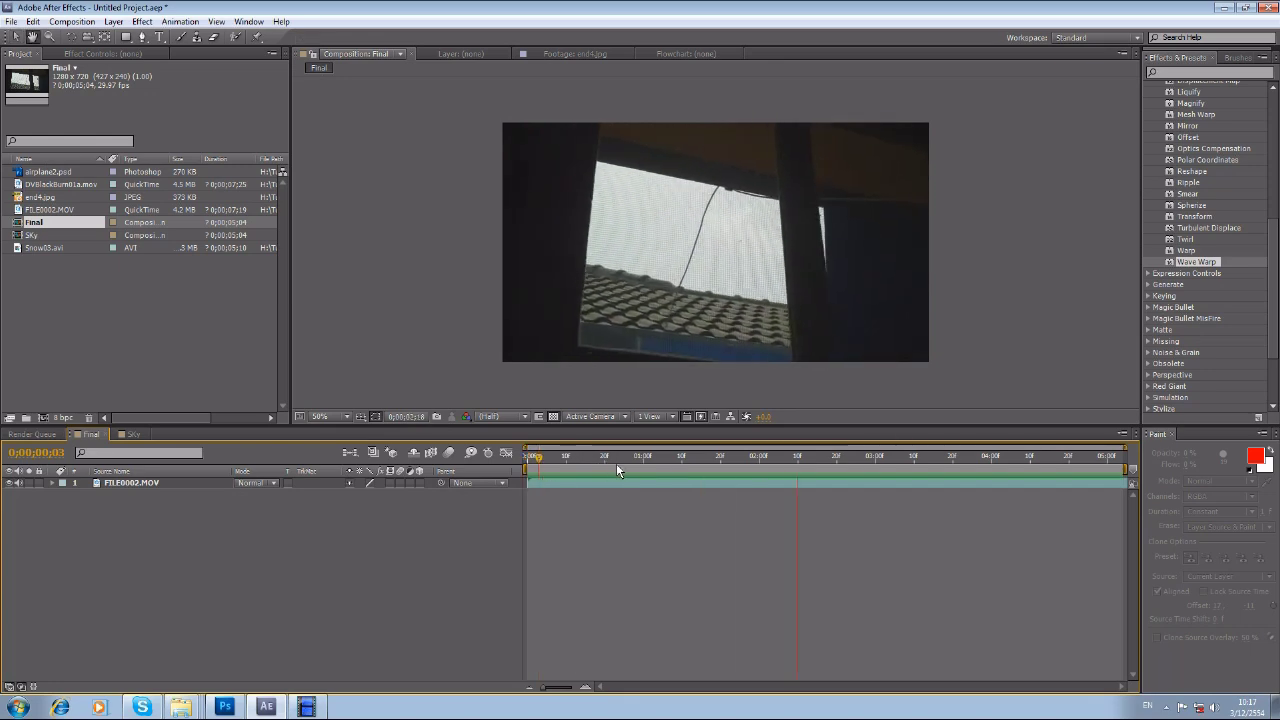
{"action": "key", "text": "space"}
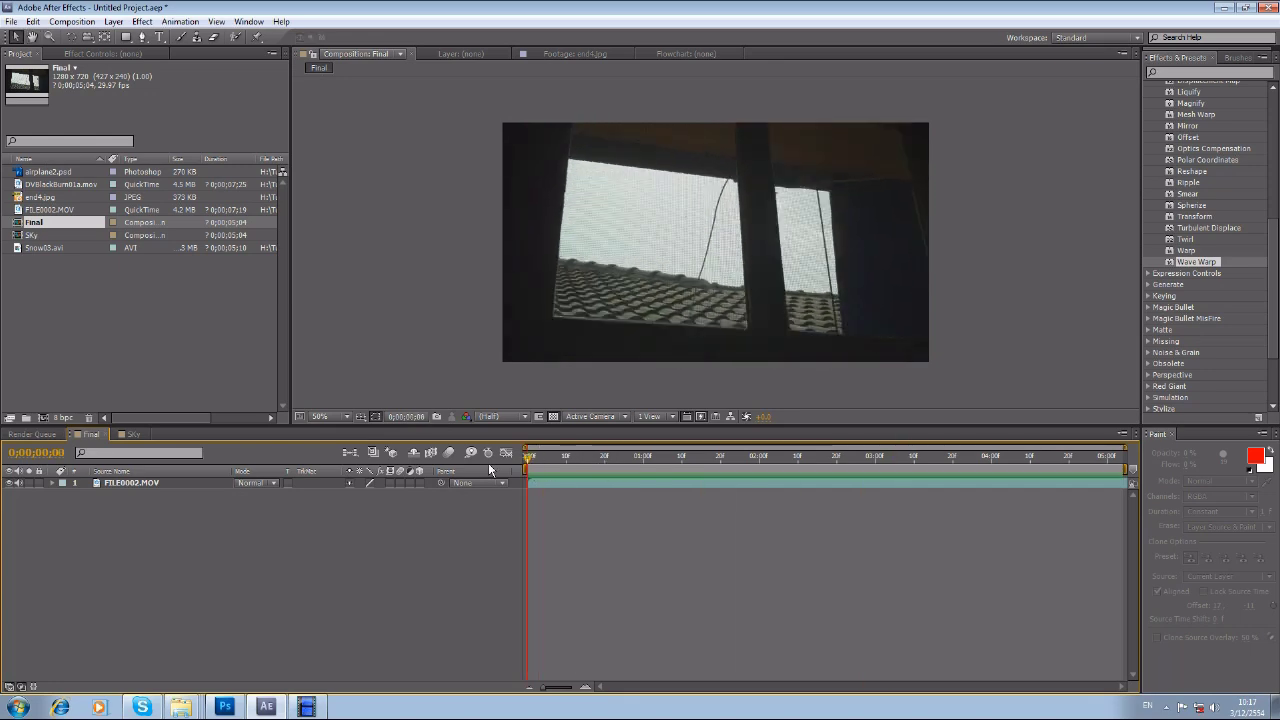
Show the Tracker controls in the workspace
{"action": "left_click", "coordinate": [249, 21]}
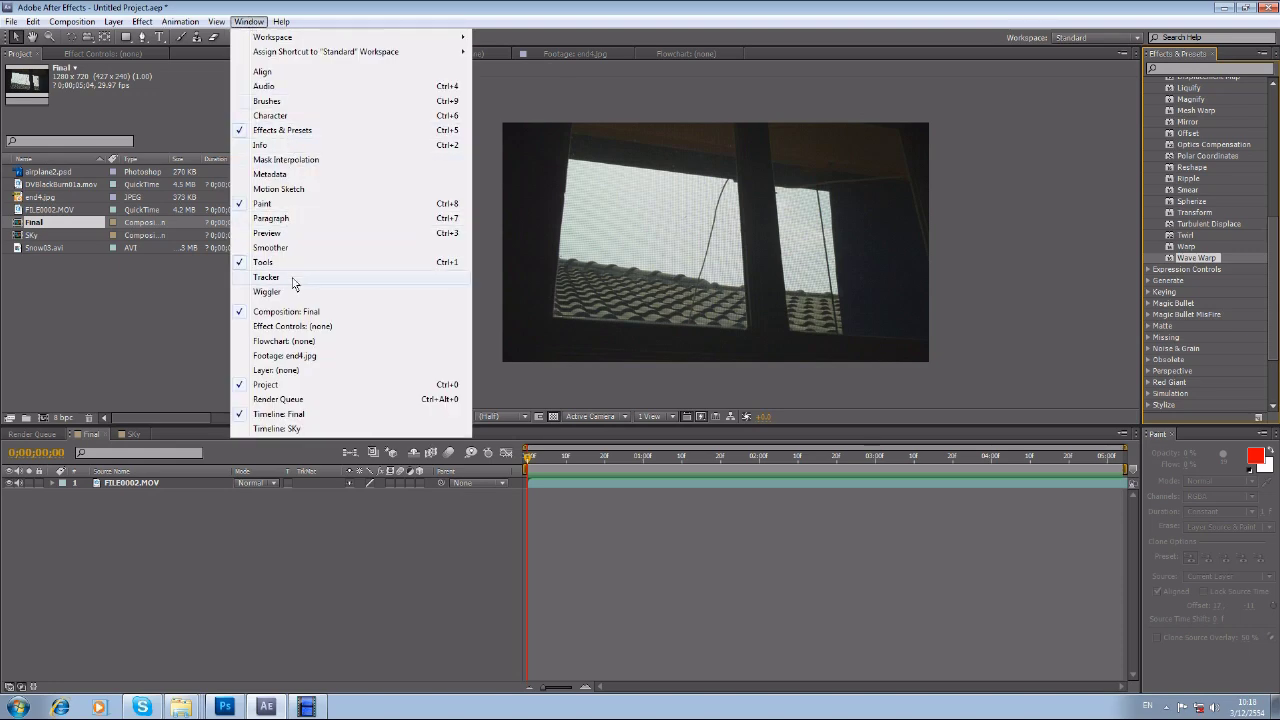
{"action": "mouse_move", "coordinate": [216, 21]}
{"action": "left_click", "coordinate": [163, 337]}
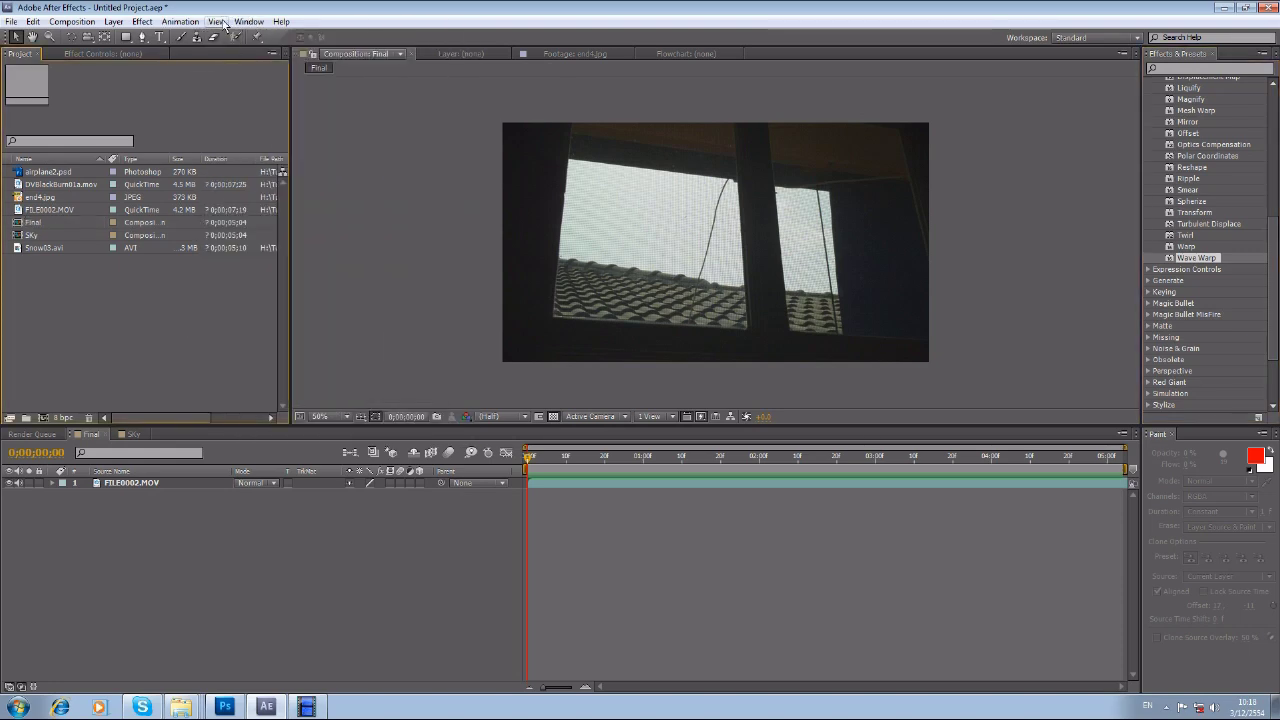
{"action": "left_click", "coordinate": [222, 22]}
{"action": "left_click", "coordinate": [289, 279]}
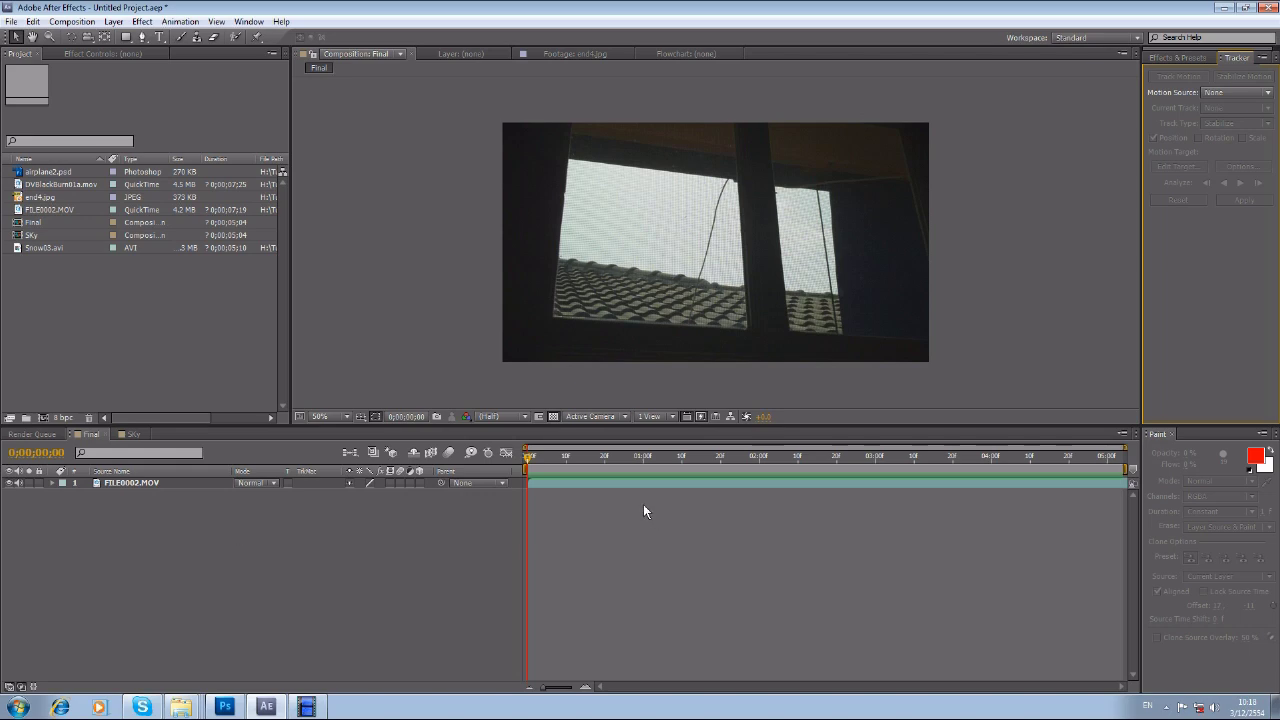
Add a null object to the Final composition above FILE0002.MOV
{"action": "left_click", "coordinate": [385, 548]}
{"action": "right_click", "coordinate": [196, 534]}
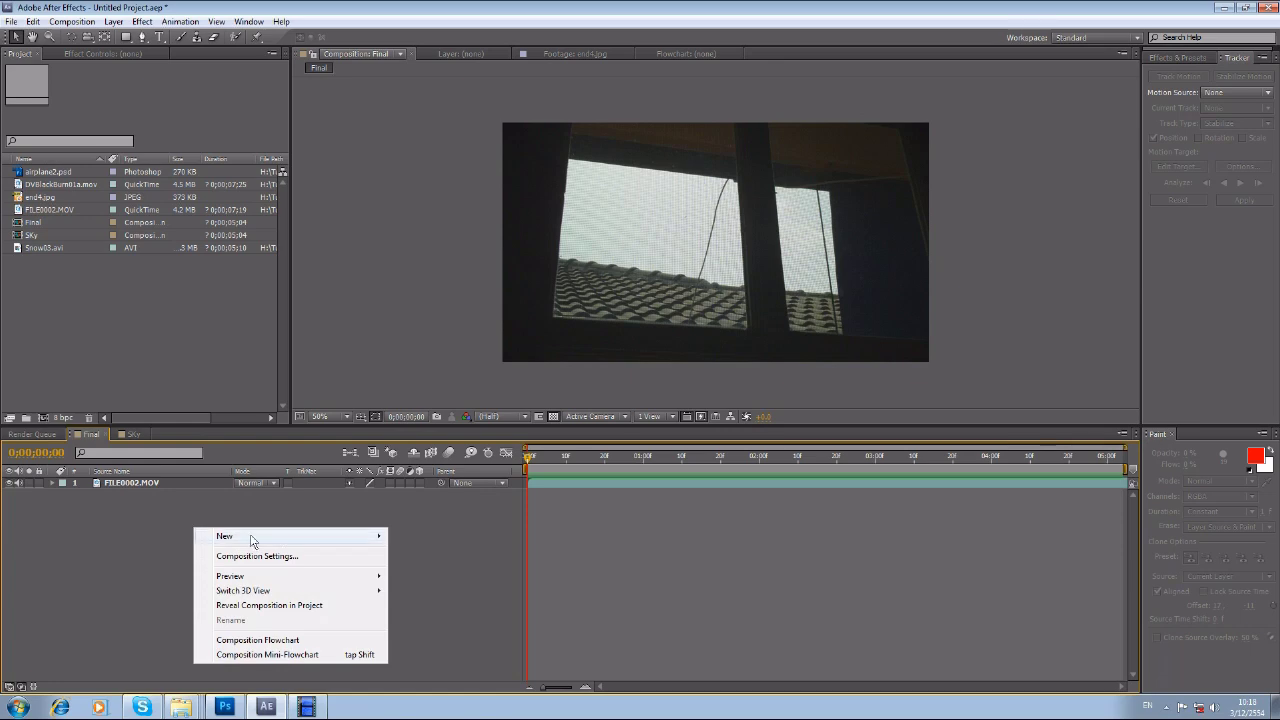
{"action": "mouse_move", "coordinate": [253, 541]}
{"action": "left_click", "coordinate": [430, 614]}
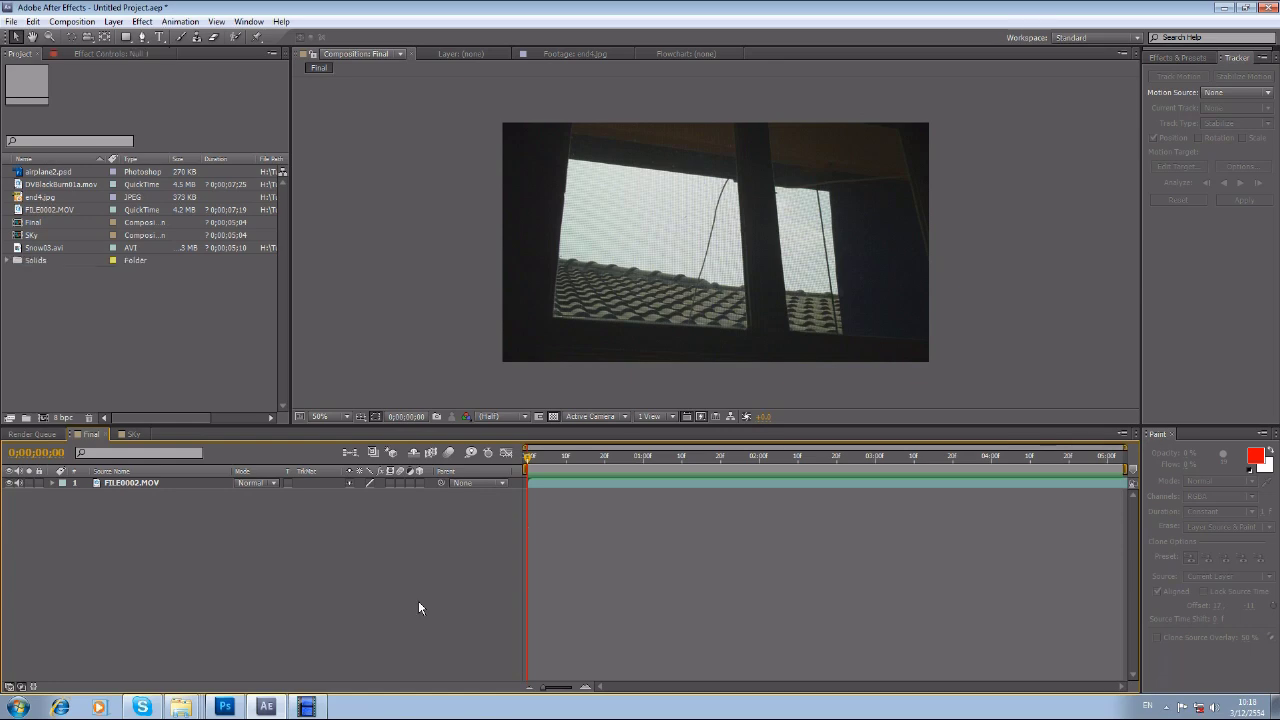
{"action": "scroll", "coordinate": [660, 360], "scroll_direction": "up", "scroll_amount": 2}
{"action": "left_click", "coordinate": [680, 592]}
{"action": "scroll", "coordinate": [577, 318], "scroll_direction": "down", "scroll_amount": 2}
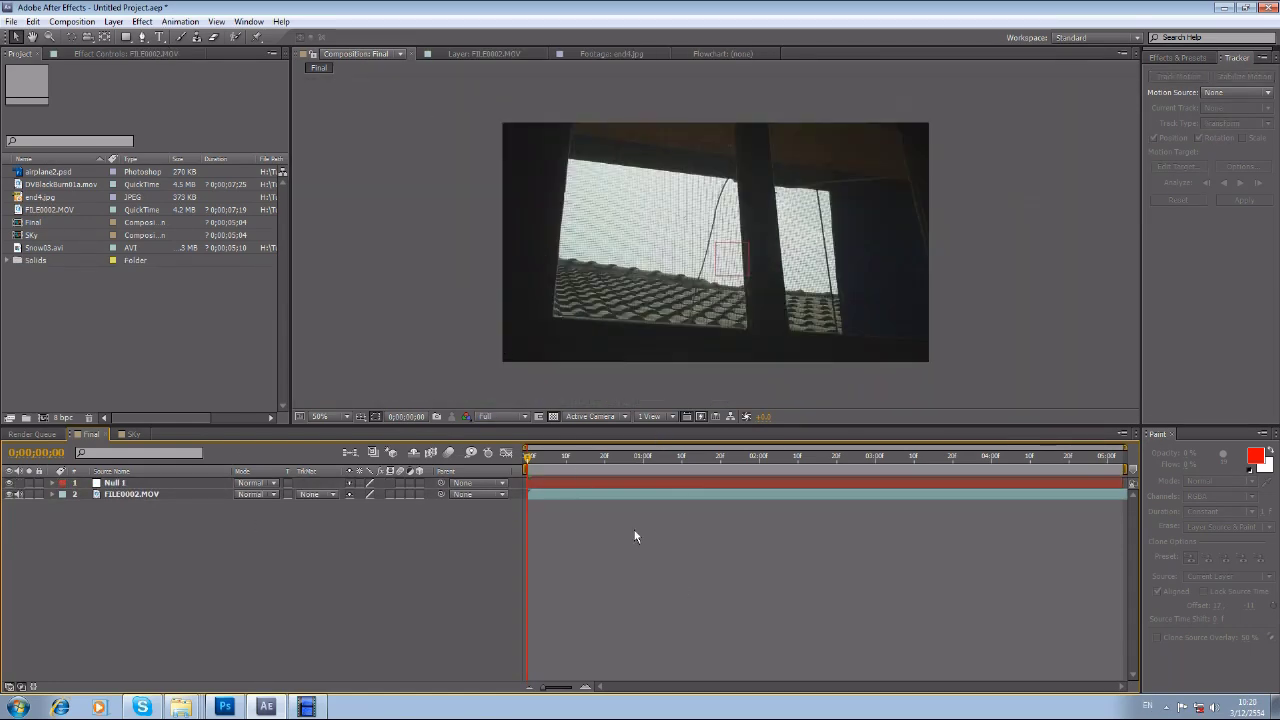
Start motion tracking on FILE0002.MOV and place the first track point on the roof ridge between the window frame and the cable
{"action": "left_click", "coordinate": [572, 494]}
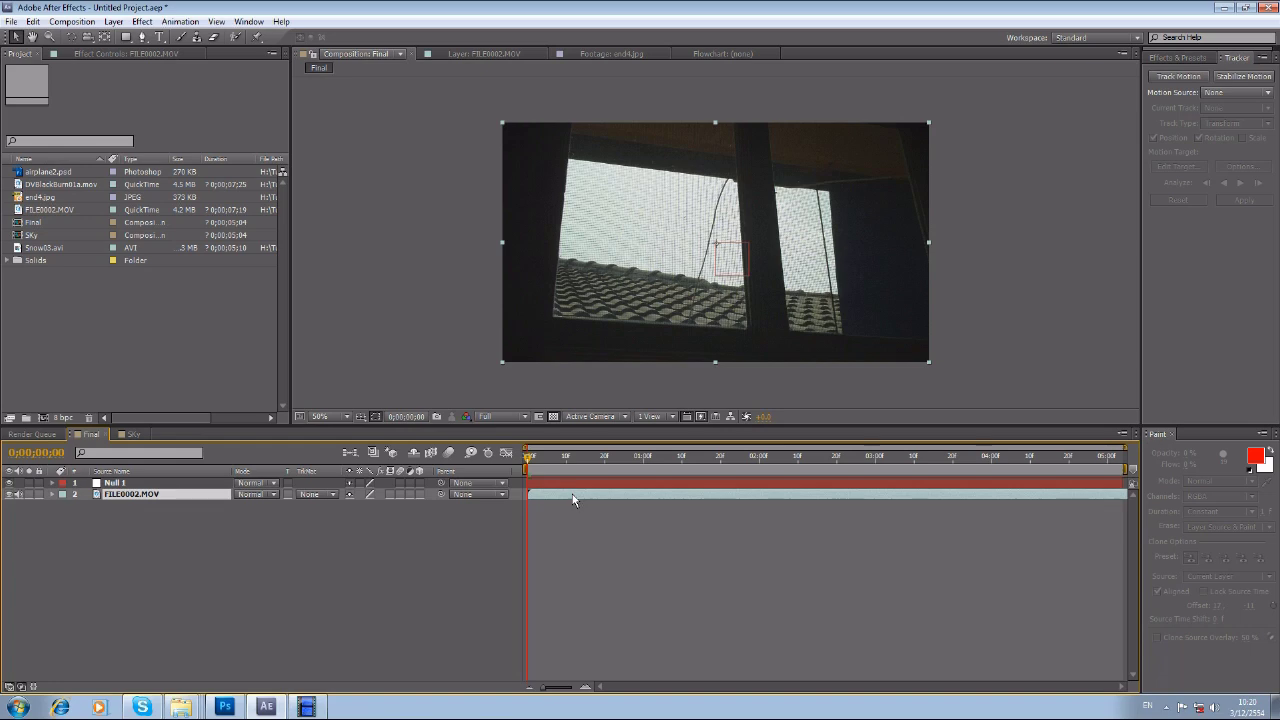
{"action": "left_click", "coordinate": [1189, 76]}
{"action": "scroll", "coordinate": [644, 240], "scroll_direction": "up", "scroll_amount": 2}
{"action": "left_click_drag", "start_coordinate": [745, 268], "coordinate": [421, 228]}
{"action": "scroll", "coordinate": [421, 228], "scroll_direction": "down", "scroll_amount": 1}
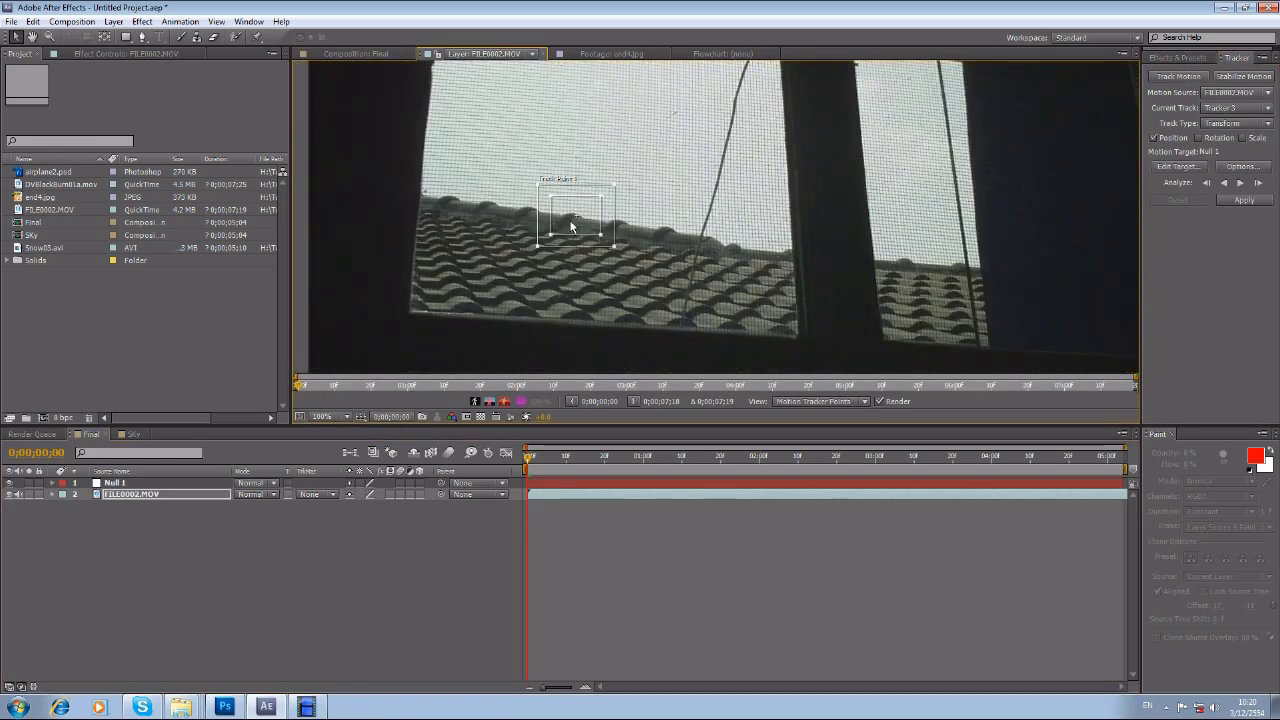
{"action": "left_click", "coordinate": [571, 226]}
{"action": "left_click_drag", "start_coordinate": [571, 226], "coordinate": [492, 243]}
Enable rotation tracking, place the second track point where the cable meets the roof ridge, enlarge the search regions and analyze the footage forward
{"action": "left_click", "coordinate": [1214, 139]}
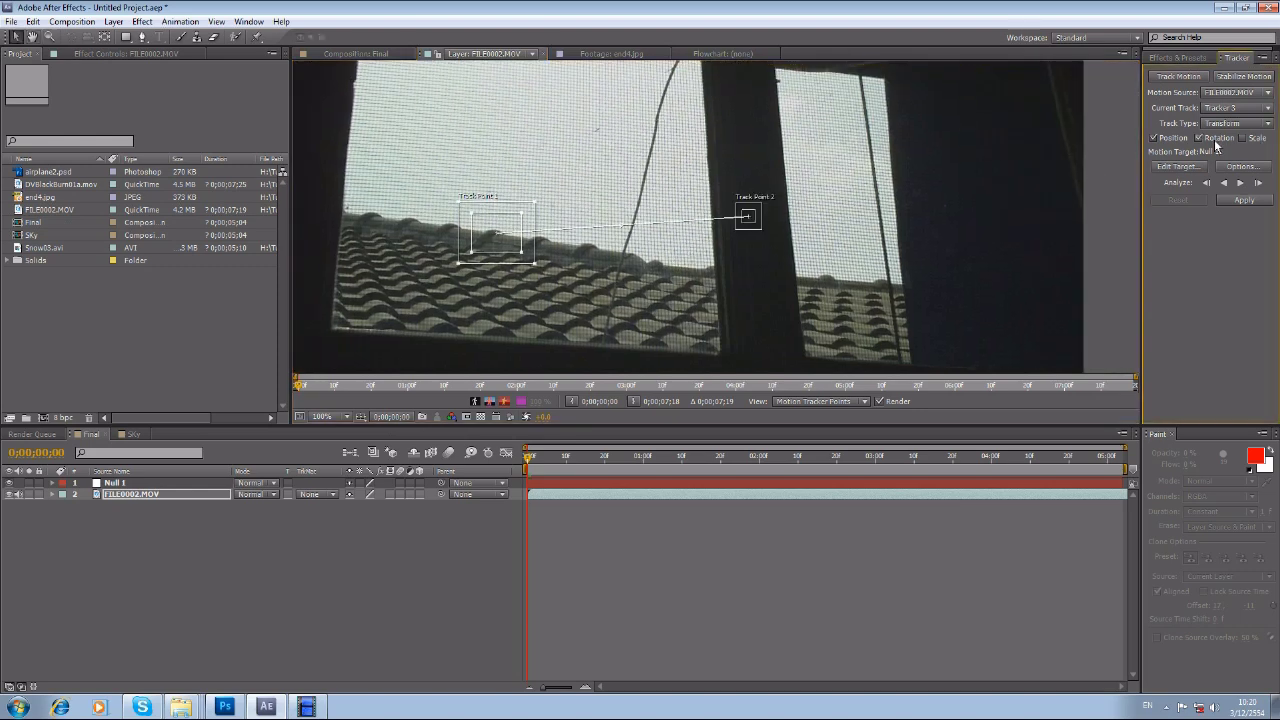
{"action": "left_click_drag", "start_coordinate": [761, 231], "coordinate": [643, 268]}
{"action": "left_click_drag", "start_coordinate": [697, 213], "coordinate": [695, 207]}
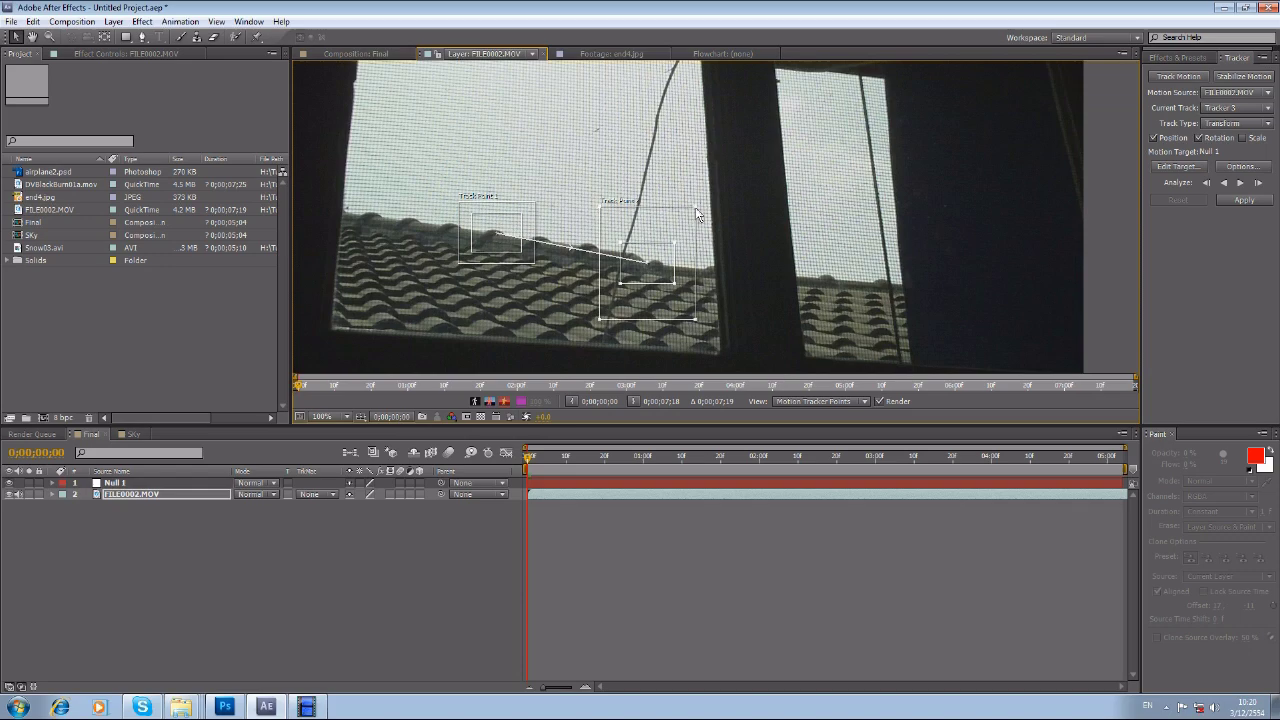
{"action": "left_click_drag", "start_coordinate": [535, 263], "coordinate": [538, 280]}
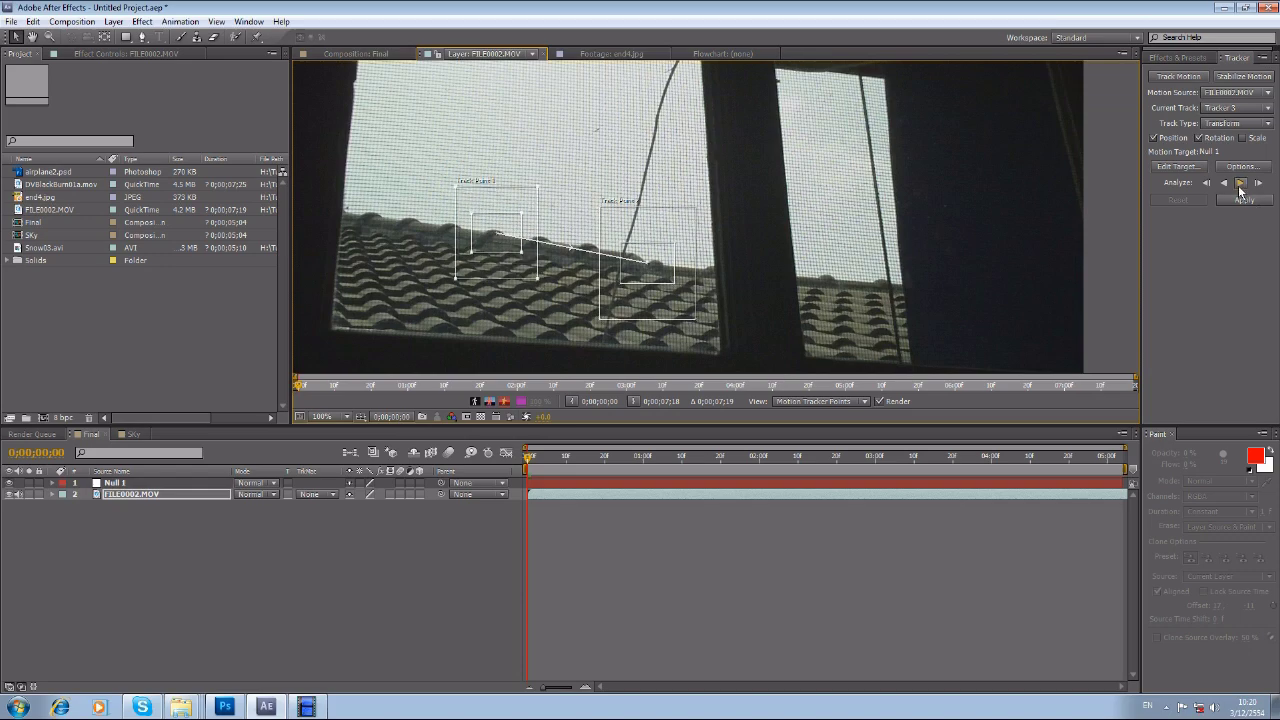
{"action": "left_click", "coordinate": [1240, 185]}
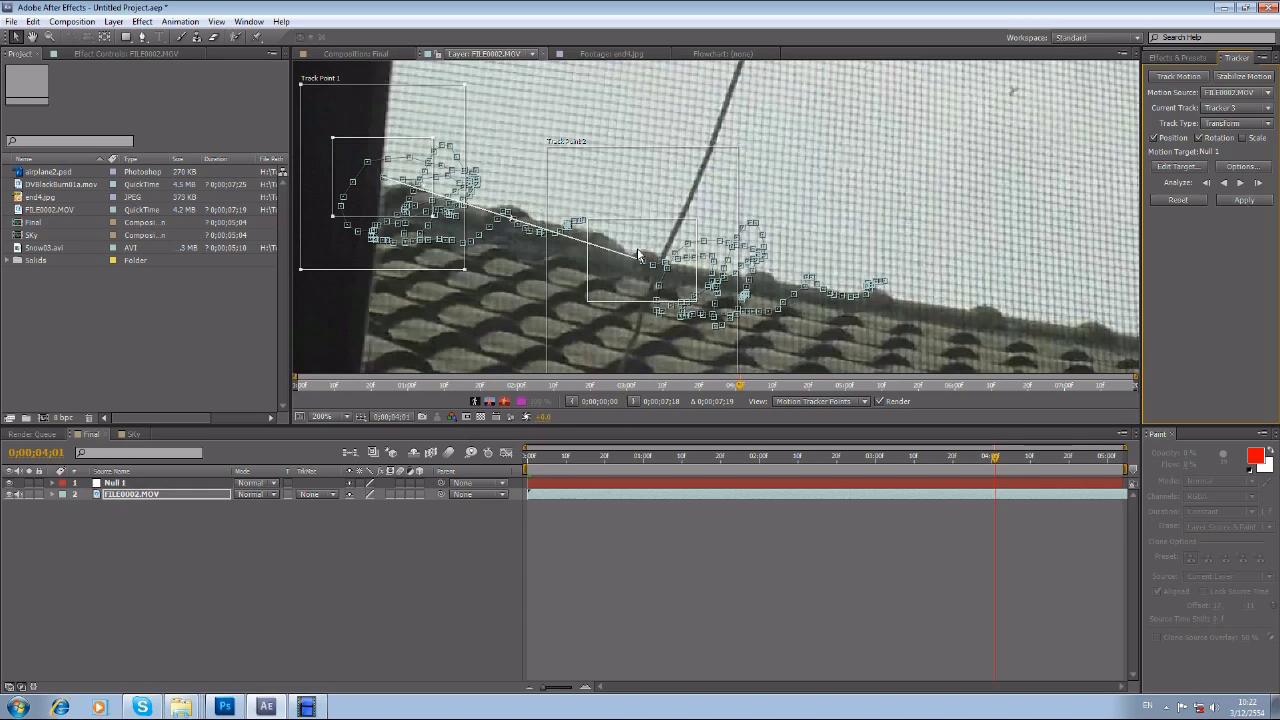
Check the tracked paths along the roof ridge and apply the position and rotation tracking data to Null 1
{"action": "scroll", "coordinate": [637, 250], "scroll_direction": "down", "scroll_amount": 1}
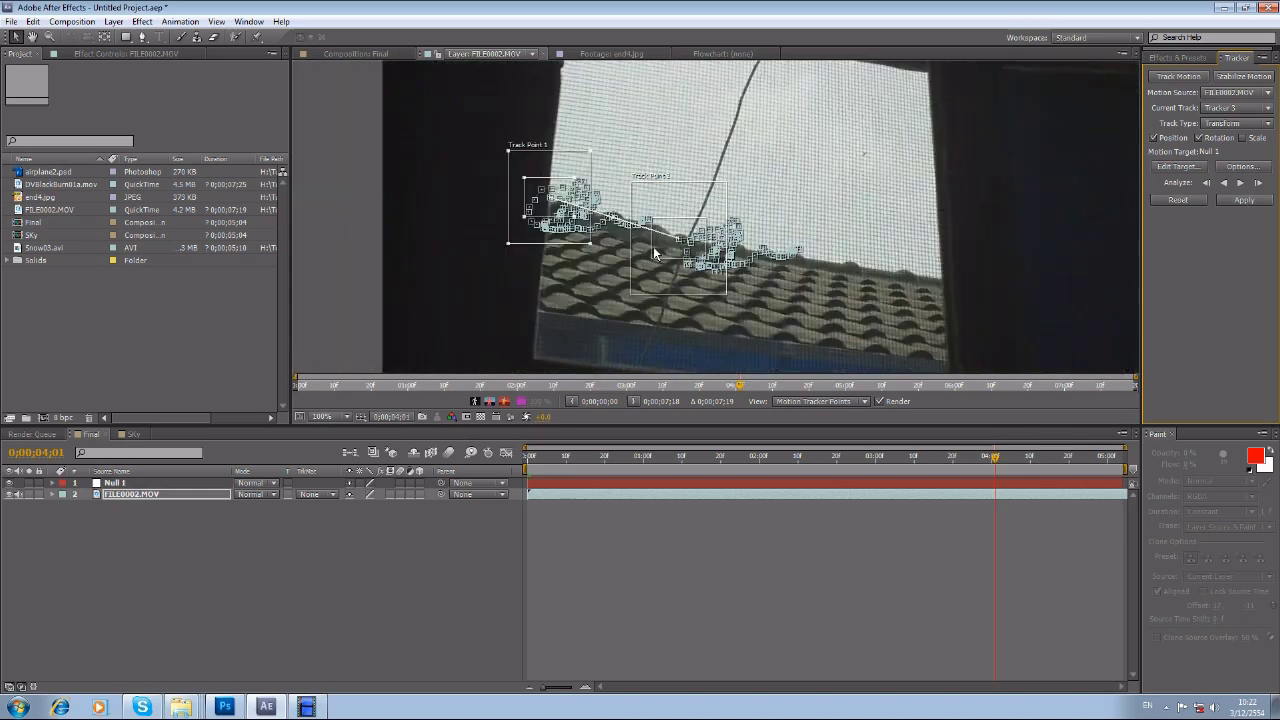
{"action": "scroll", "coordinate": [653, 247], "scroll_direction": "up", "scroll_amount": 1}
{"action": "scroll", "coordinate": [653, 247], "scroll_direction": "down", "scroll_amount": 1}
{"action": "left_click_drag", "start_coordinate": [653, 247], "coordinate": [457, 249]}
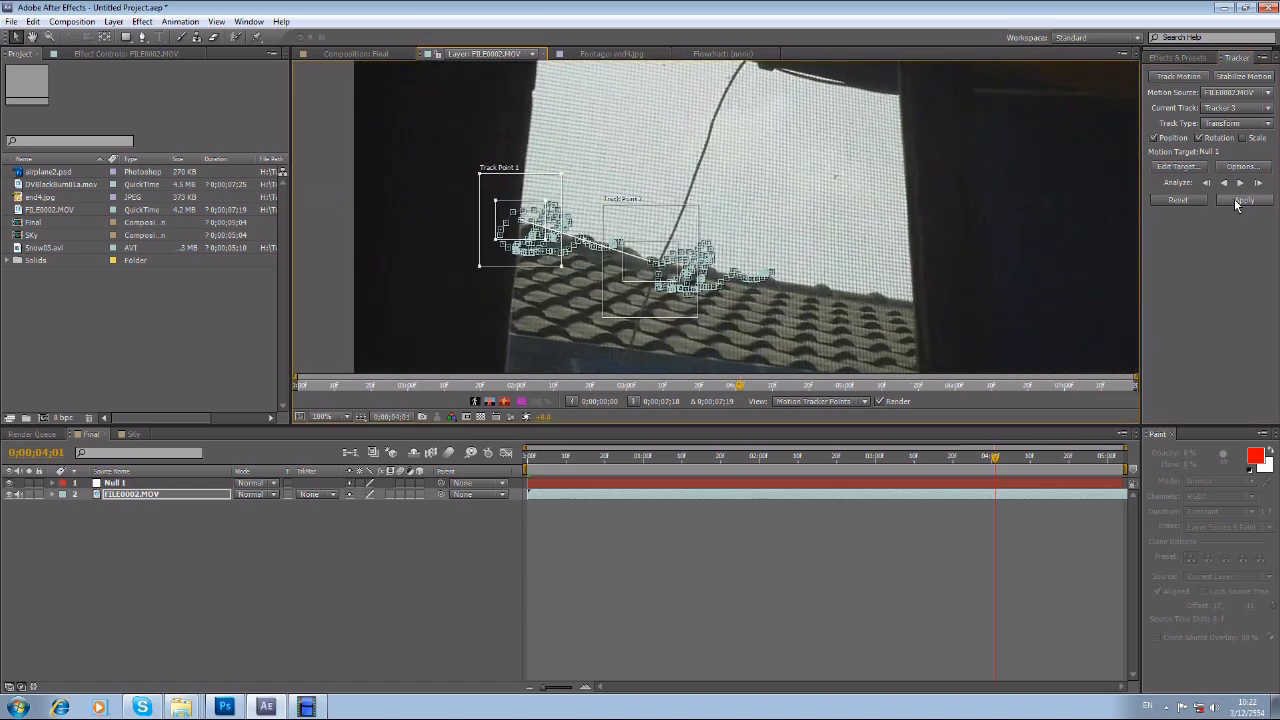
{"action": "left_click", "coordinate": [1237, 201]}
{"action": "left_click", "coordinate": [624, 366]}
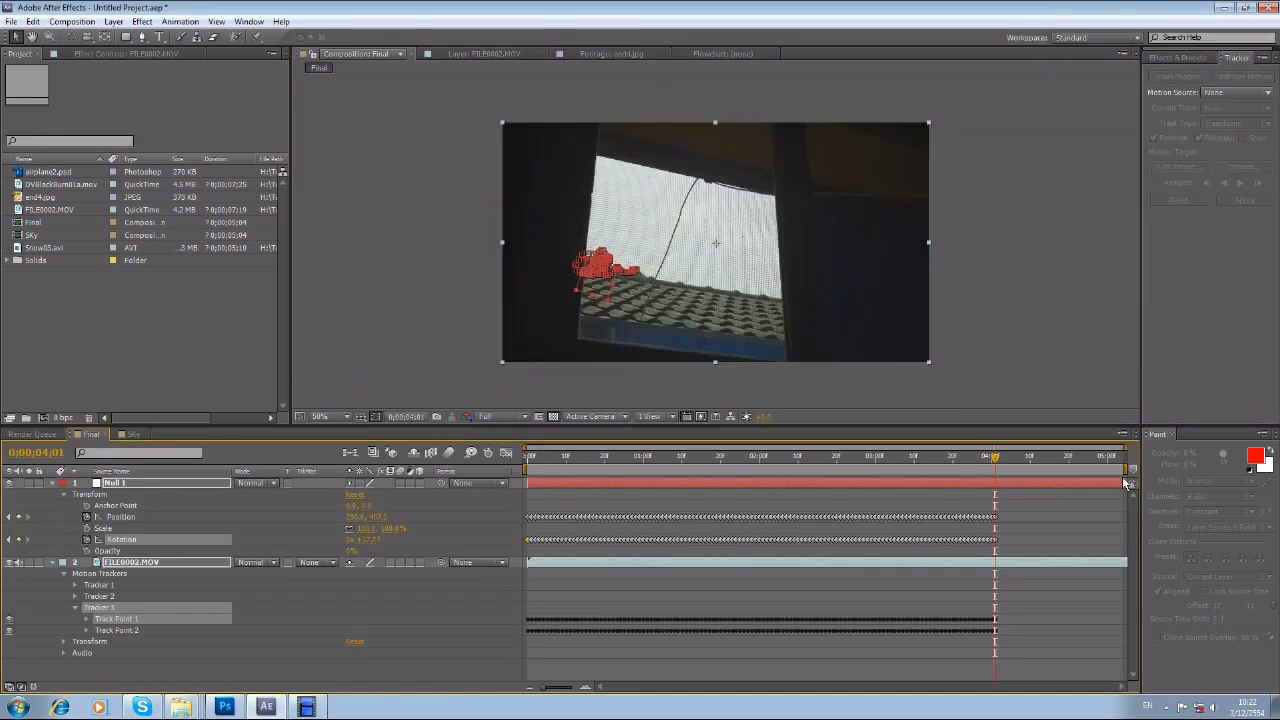
End the work area at 0;00;04;01 where the tracking data stops, and trim the Final composition to it
{"action": "left_click_drag", "start_coordinate": [1127, 468], "coordinate": [996, 481]}
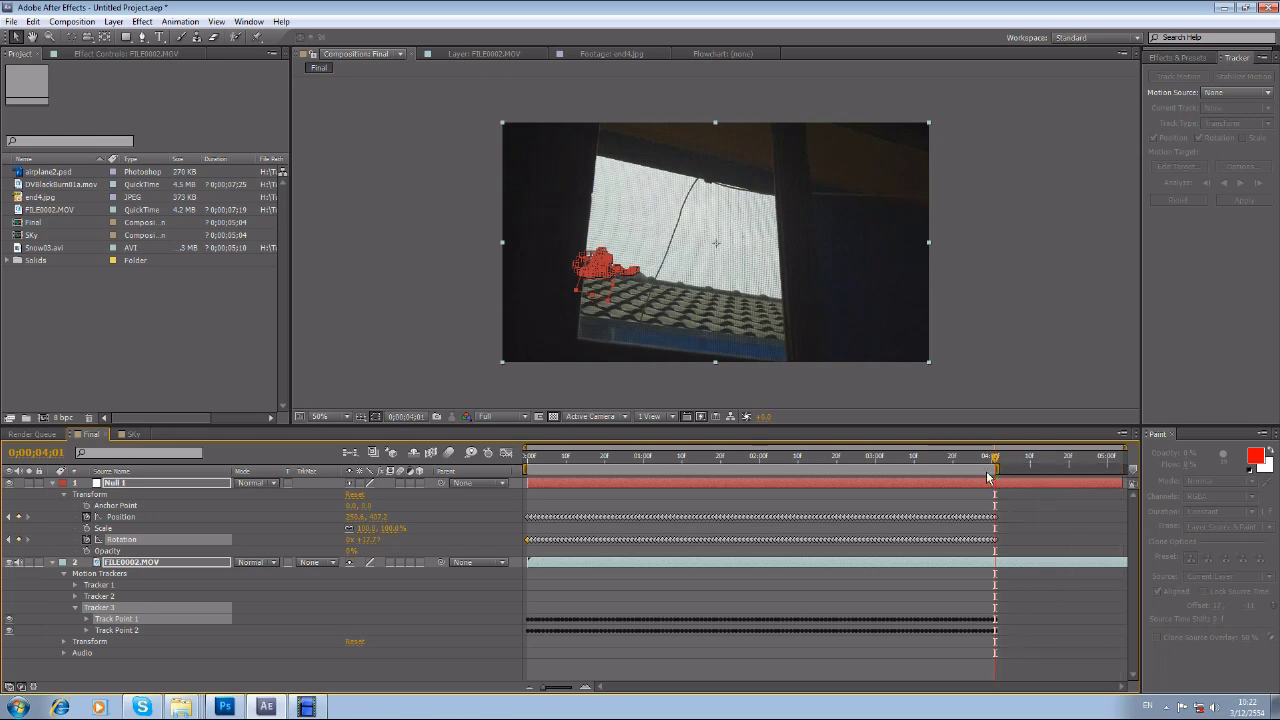
{"action": "right_click", "coordinate": [986, 469]}
{"action": "left_click", "coordinate": [1040, 513]}
Collapse the properties of Null 1 and FILE0002.MOV and preview the tracked null from the first frame
{"action": "key", "text": "Home"}
{"action": "left_click", "coordinate": [566, 602]}
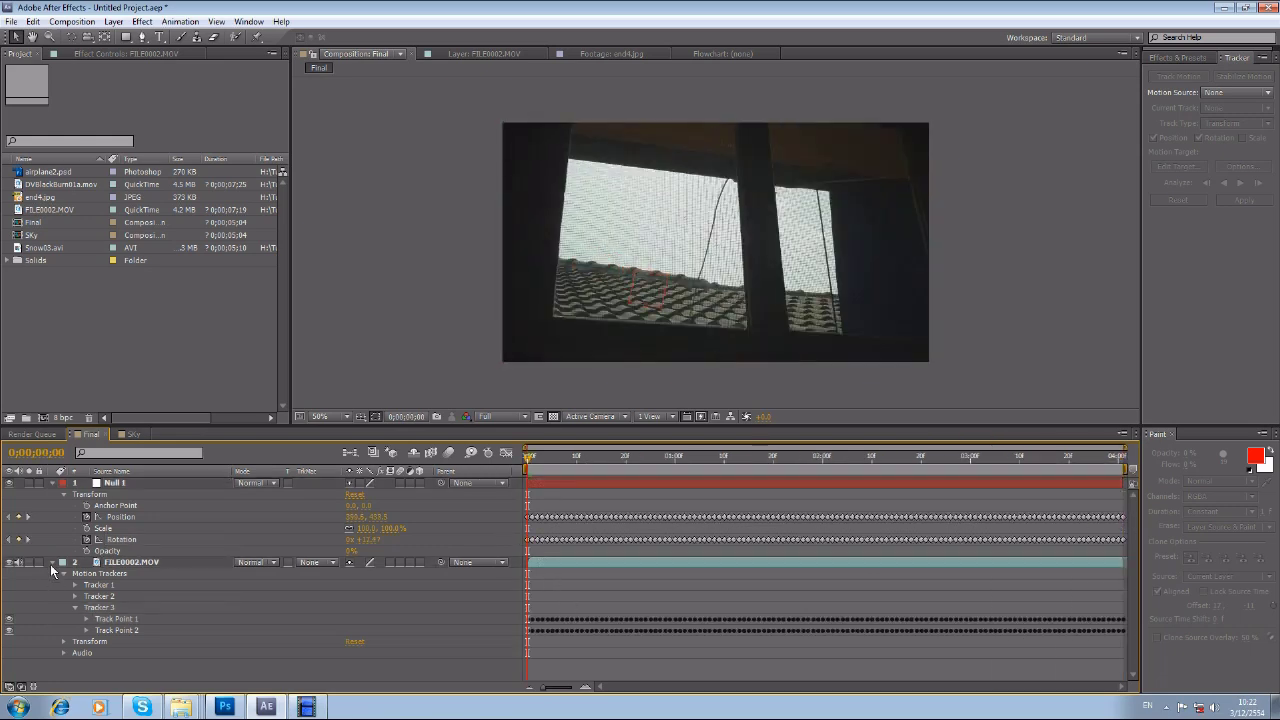
{"action": "left_click", "coordinate": [52, 562]}
{"action": "left_click", "coordinate": [52, 483]}
{"action": "key", "text": "space"}
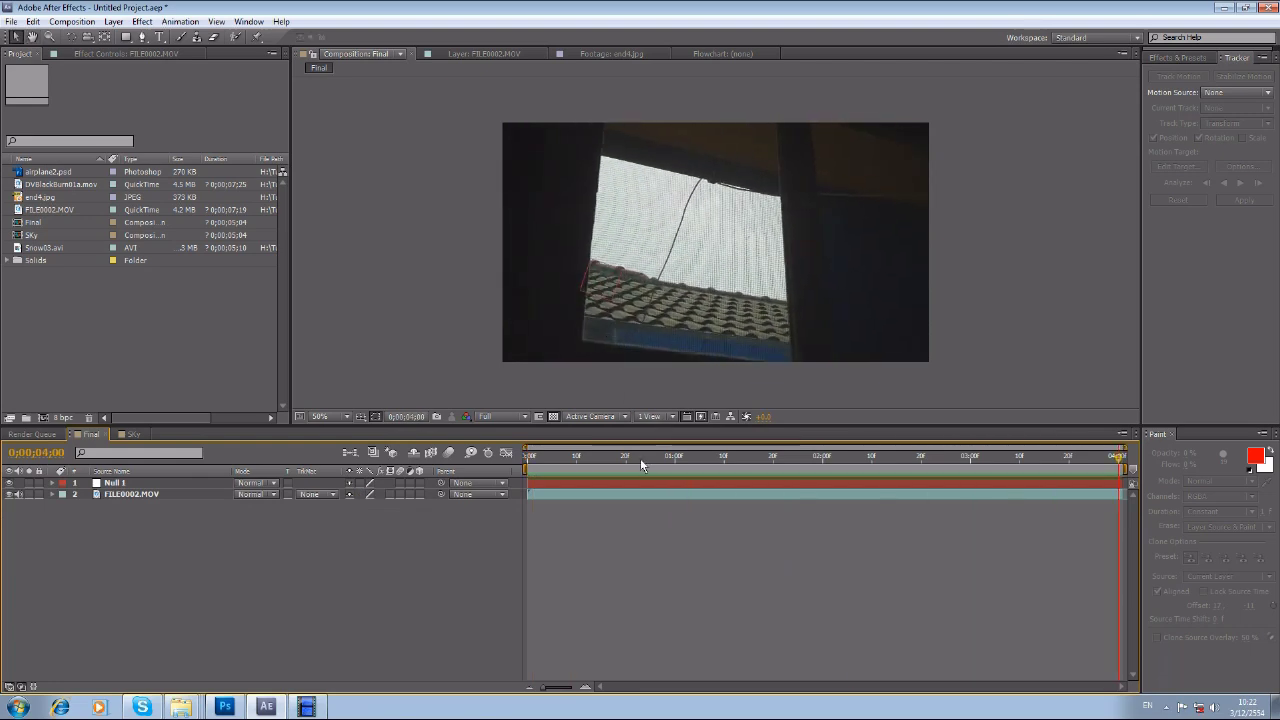
Set the composition view's magnification to Fit up to 100% and replay the tracked footage from the start
{"action": "key", "text": "Home"}
{"action": "left_click", "coordinate": [345, 416]}
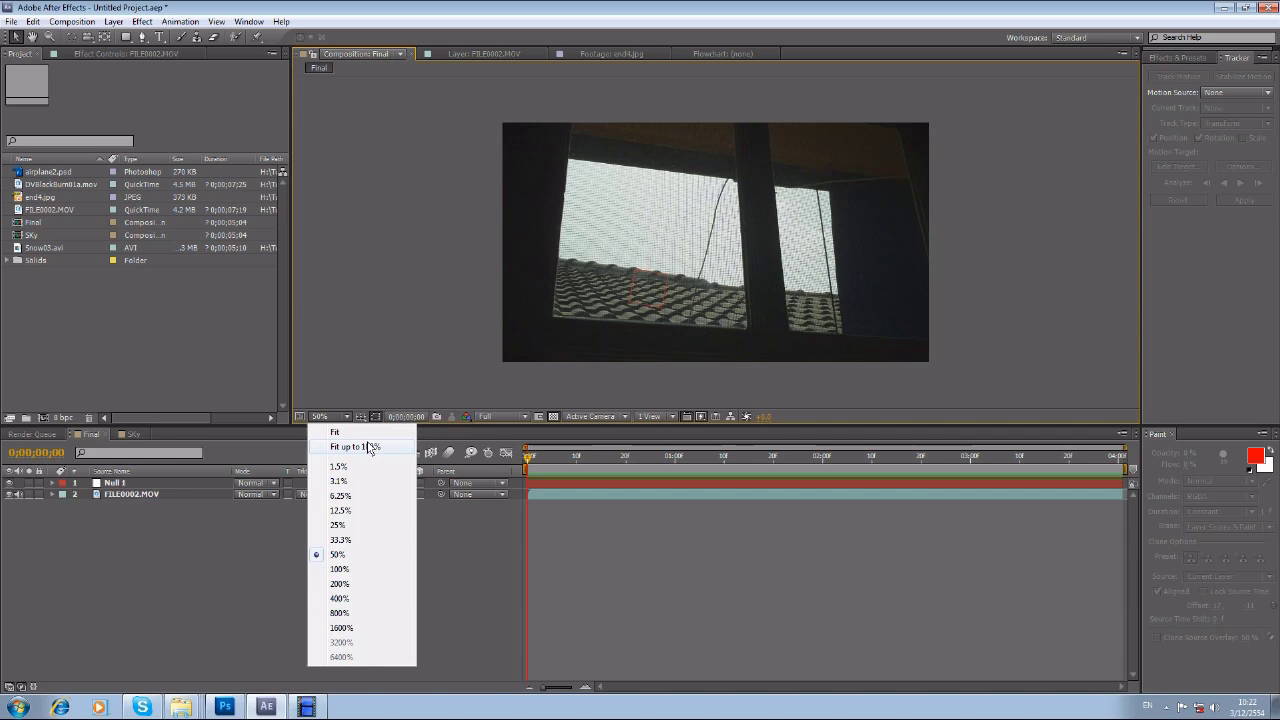
{"action": "left_click", "coordinate": [372, 446]}
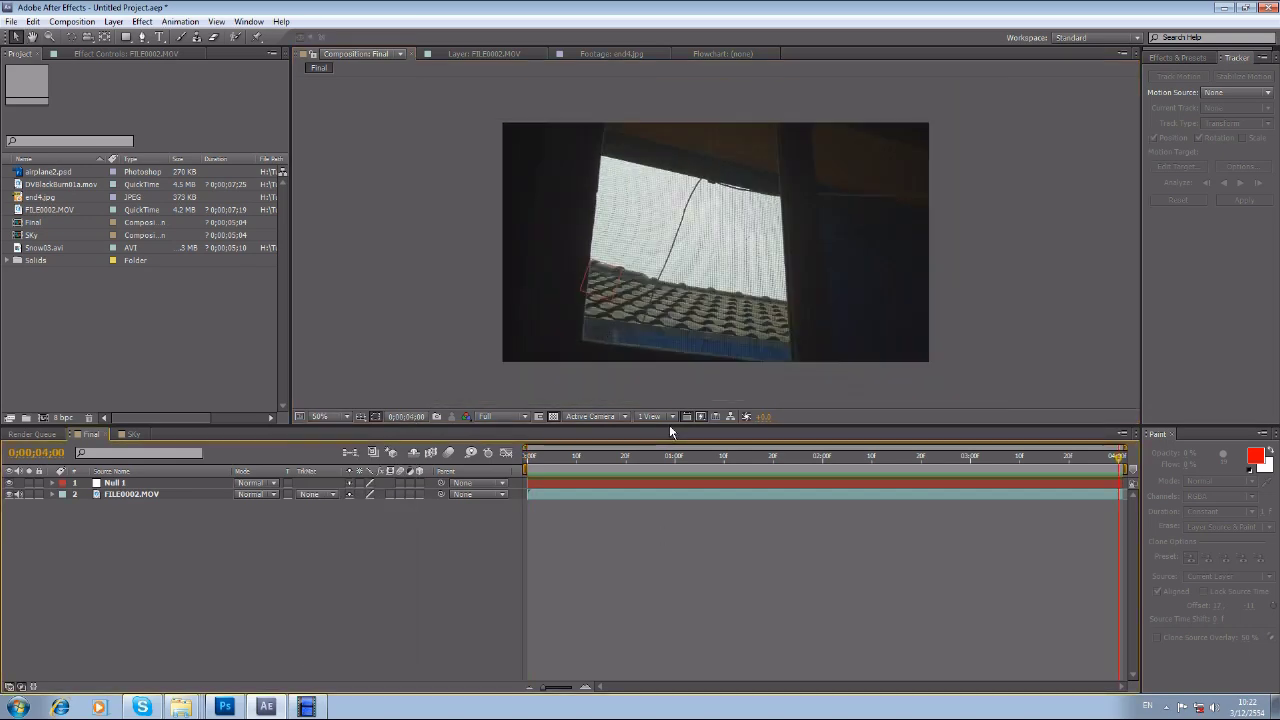
{"action": "left_click_drag", "start_coordinate": [560, 456], "coordinate": [492, 456]}
{"action": "left_click", "coordinate": [329, 393]}
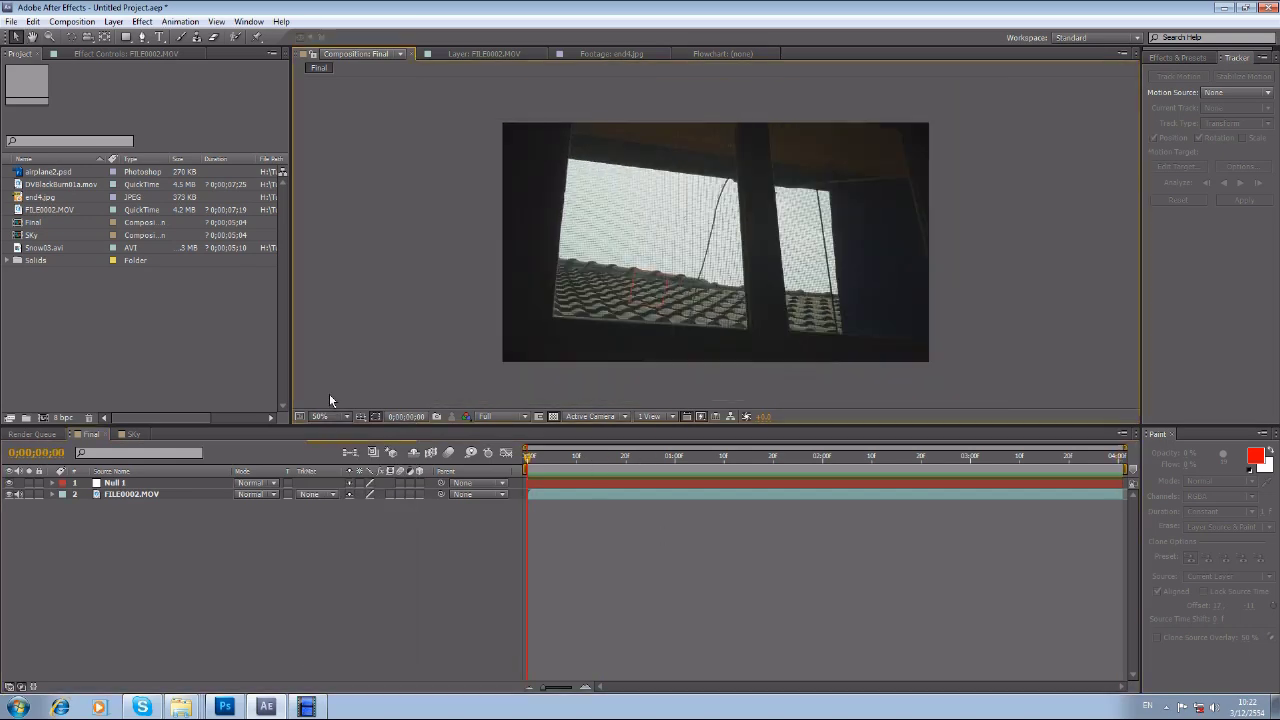
{"action": "left_click", "coordinate": [325, 416]}
{"action": "left_click", "coordinate": [370, 444]}
{"action": "key", "text": "space"}
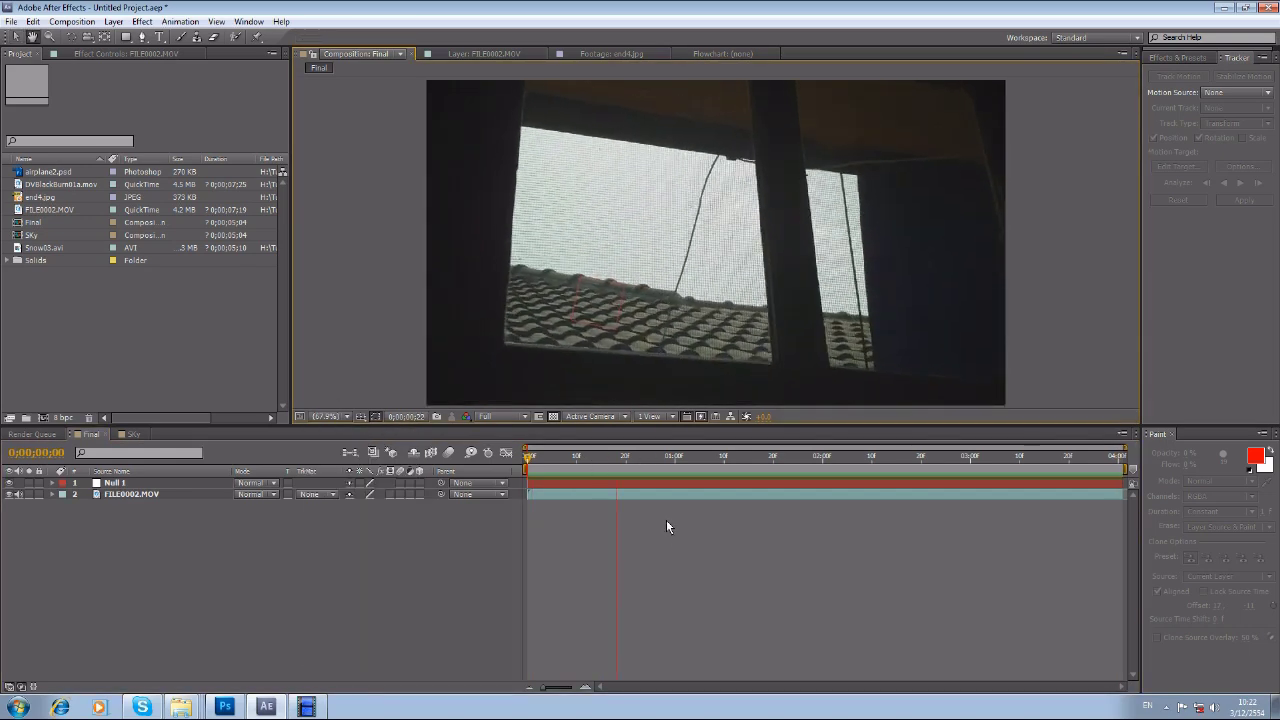
Move FILE0002.MOV above Null 1 in the Final composition and add the SKy composition as the lowest layer
{"action": "key", "text": "space"}
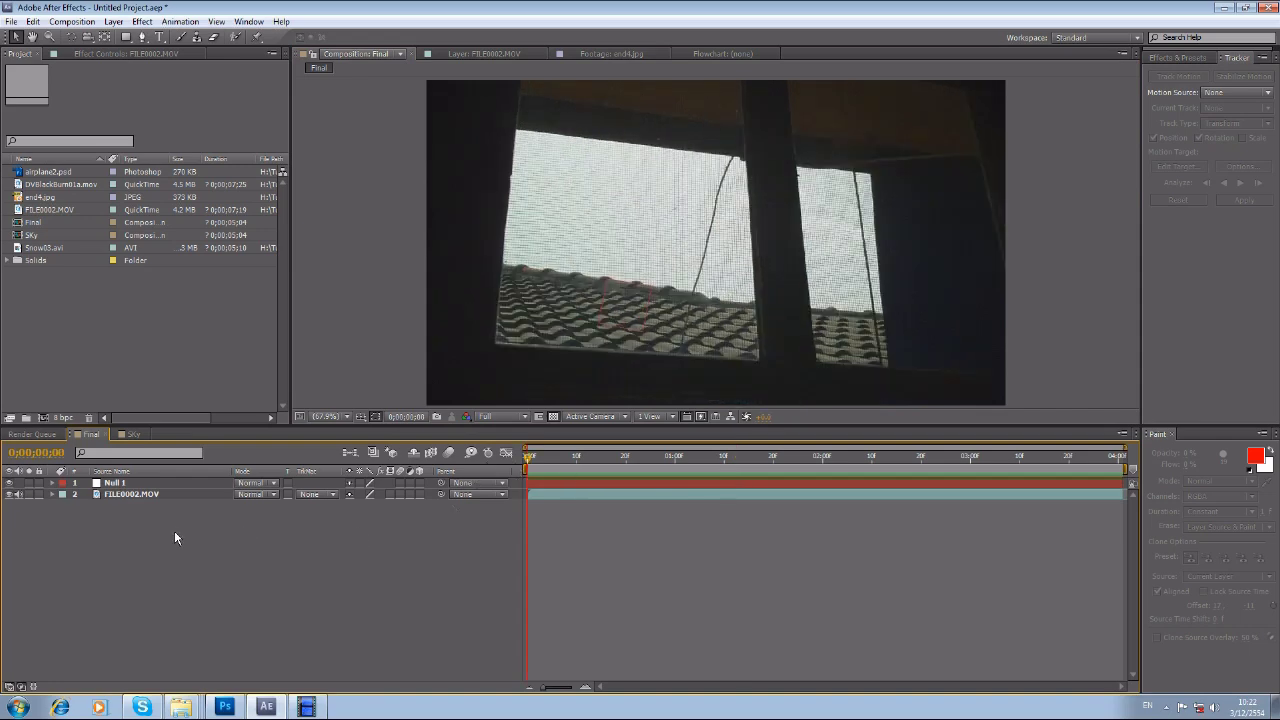
{"action": "left_click_drag", "start_coordinate": [113, 486], "coordinate": [230, 536]}
{"action": "left_click", "coordinate": [543, 494]}
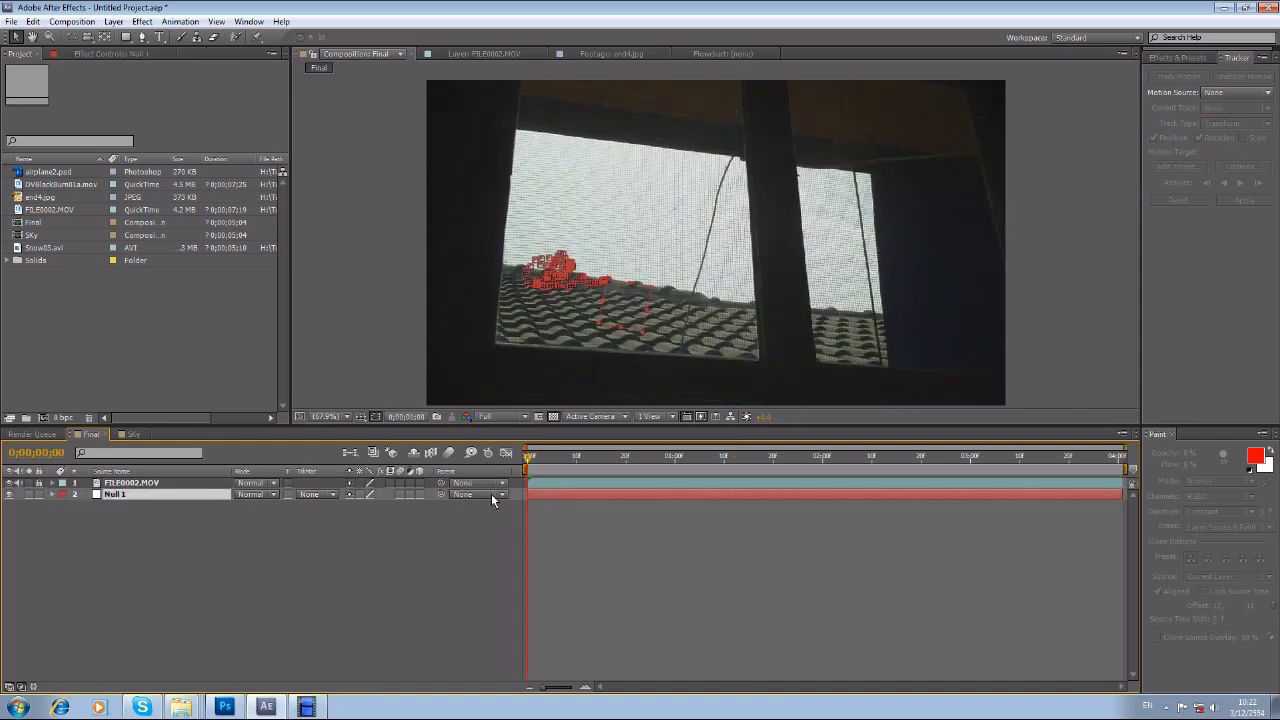
{"action": "key", "text": "F2"}
{"action": "left_click_drag", "start_coordinate": [21, 235], "coordinate": [18, 530]}
Apply Linear Color Key to FILE0002.MOV and sample the pale sky in the window as the key color
{"action": "left_click", "coordinate": [205, 483]}
{"action": "left_click", "coordinate": [1177, 57]}
{"action": "left_click", "coordinate": [1149, 200]}
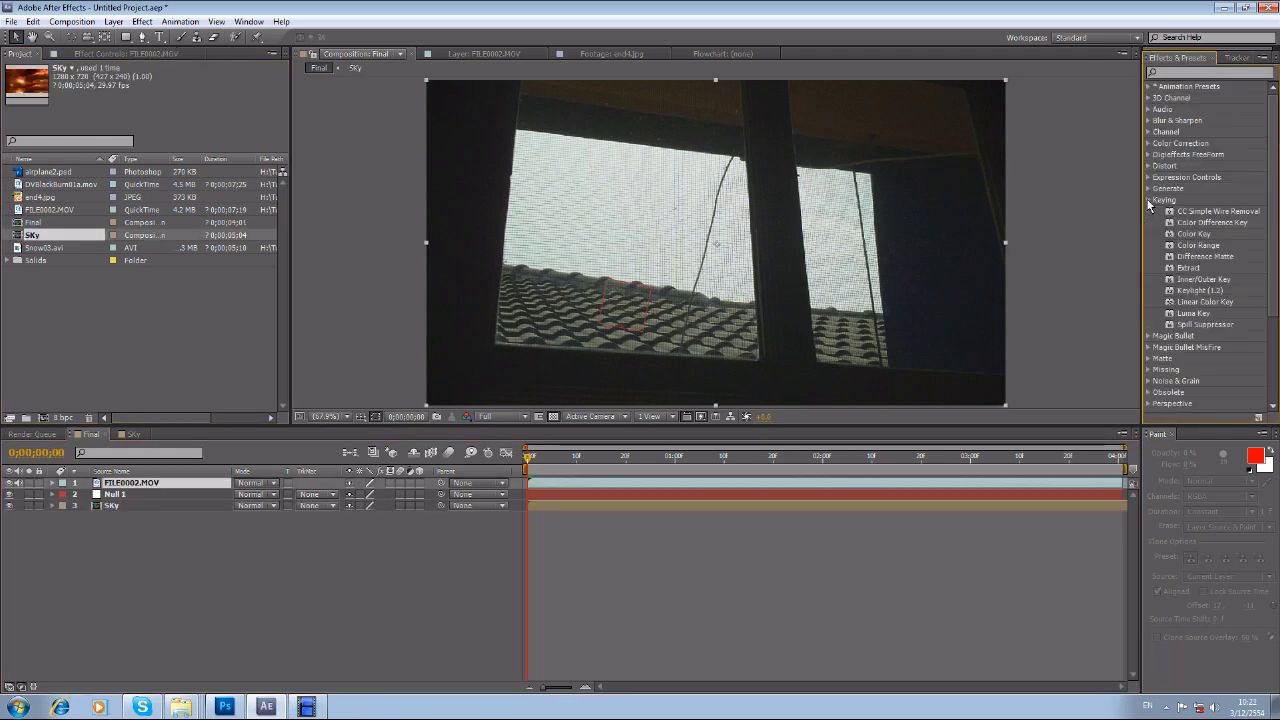
{"action": "scroll", "coordinate": [1165, 250], "scroll_direction": "down", "scroll_amount": 1}
{"action": "left_click_drag", "start_coordinate": [1196, 279], "coordinate": [549, 485]}
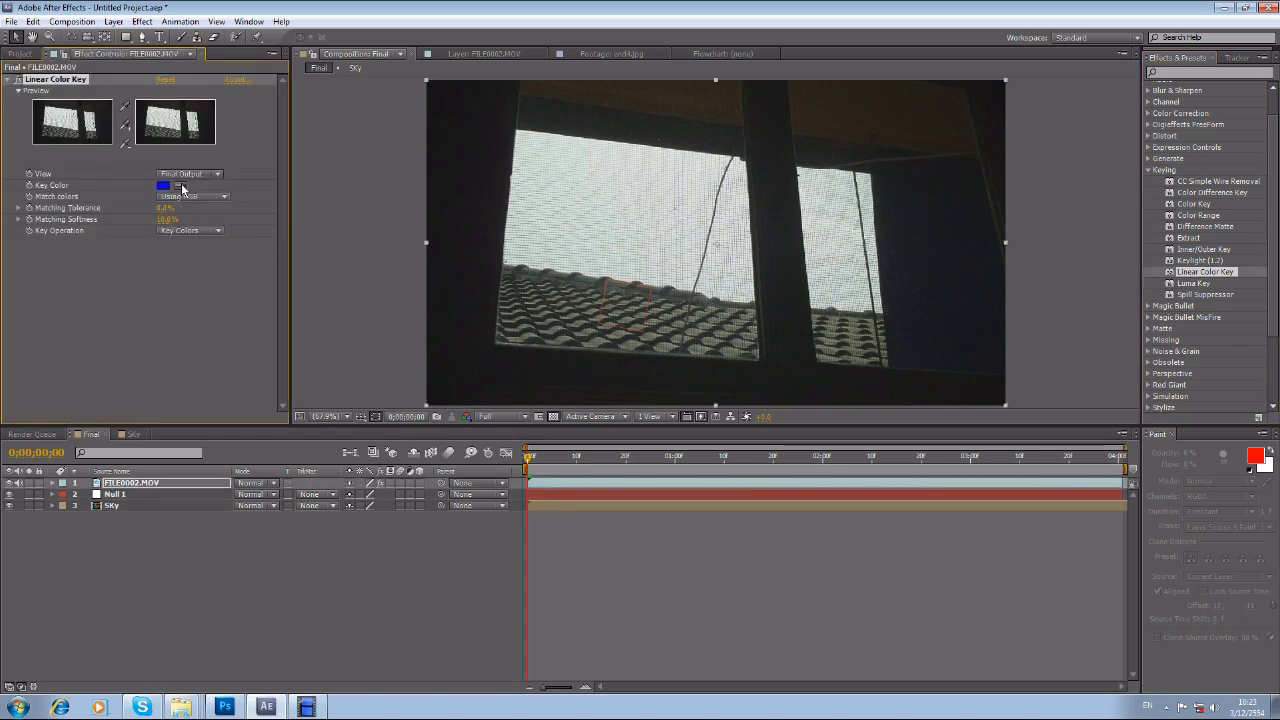
{"action": "left_click", "coordinate": [633, 209]}
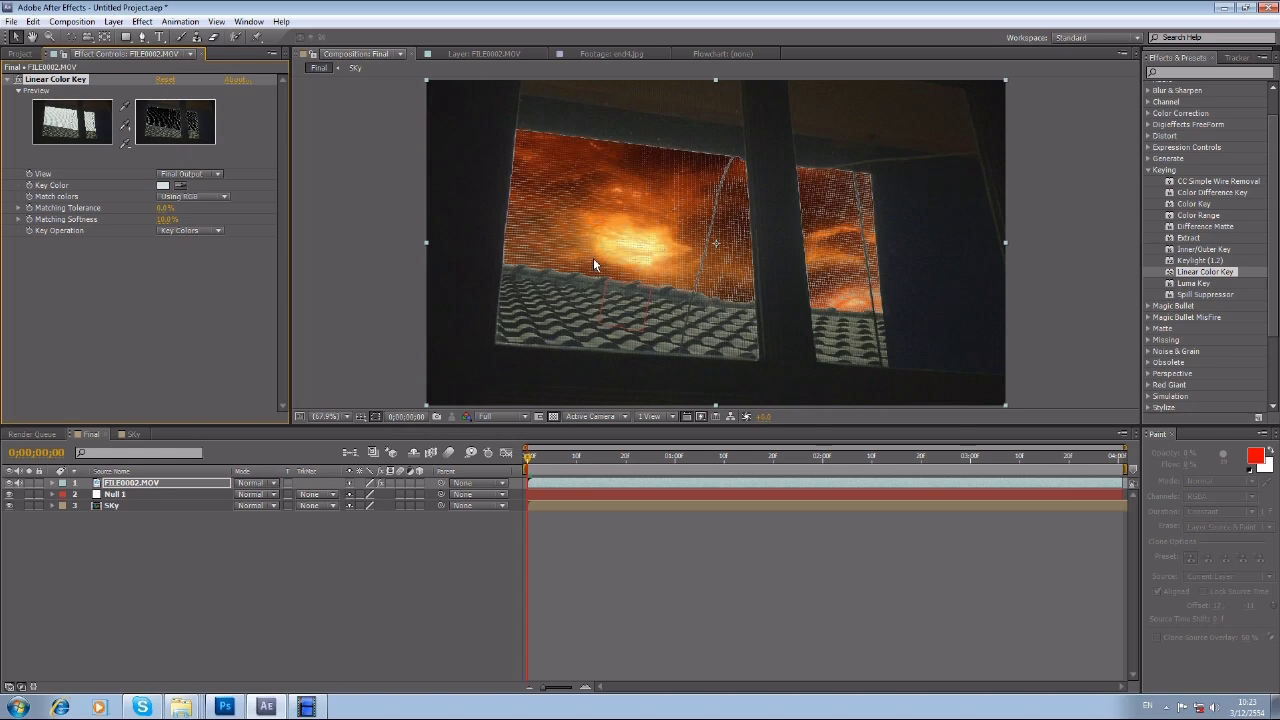
Set the Linear Color Key's Matching Tolerance to about 30.7% and Matching Softness to about 12.1%, and preview the key
{"action": "scroll", "coordinate": [593, 258], "scroll_direction": "up", "scroll_amount": 1}
{"action": "key", "text": "period"}
{"action": "key", "text": "comma"}
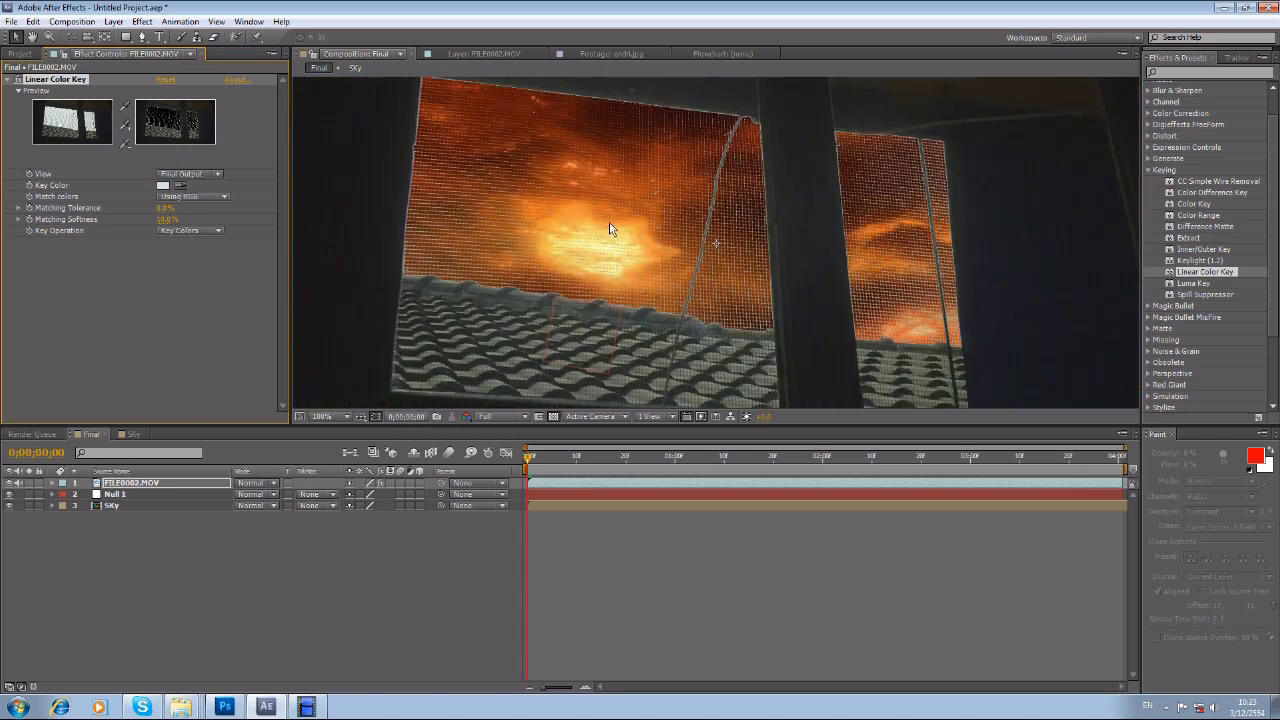
{"action": "left_click", "coordinate": [18, 219]}
{"action": "left_click", "coordinate": [18, 207]}
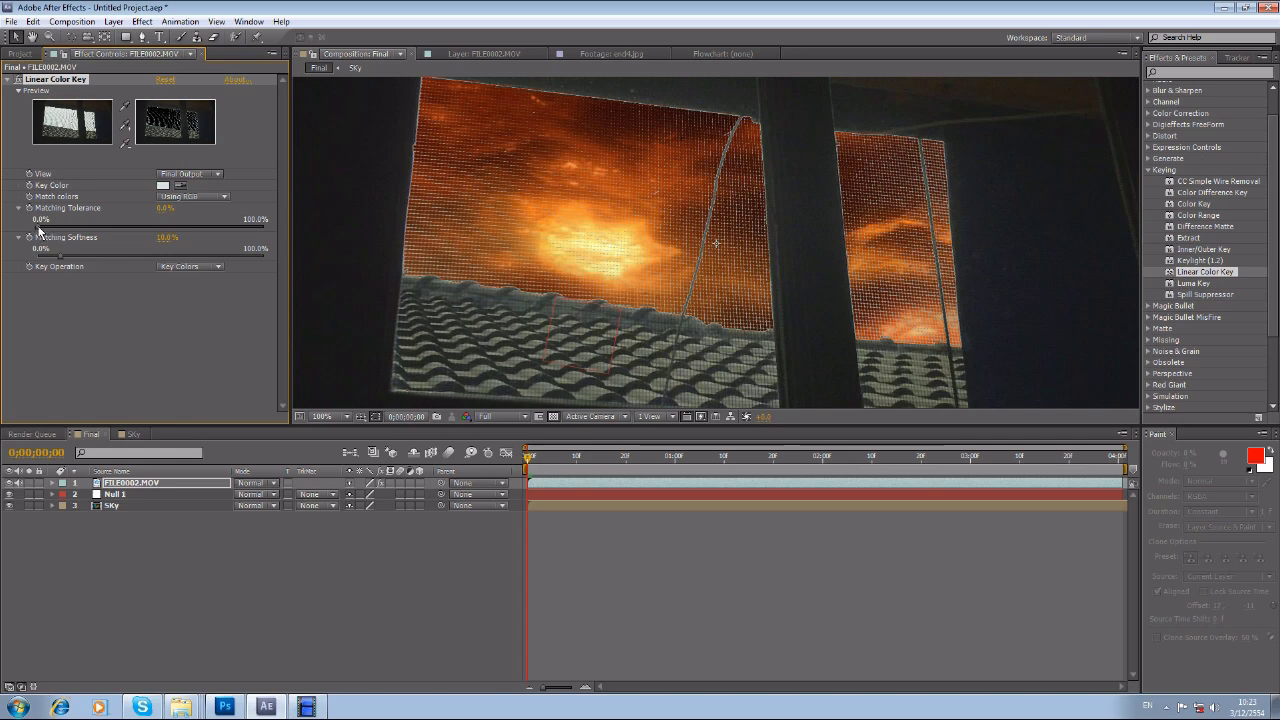
{"action": "left_click_drag", "start_coordinate": [57, 230], "coordinate": [38, 260]}
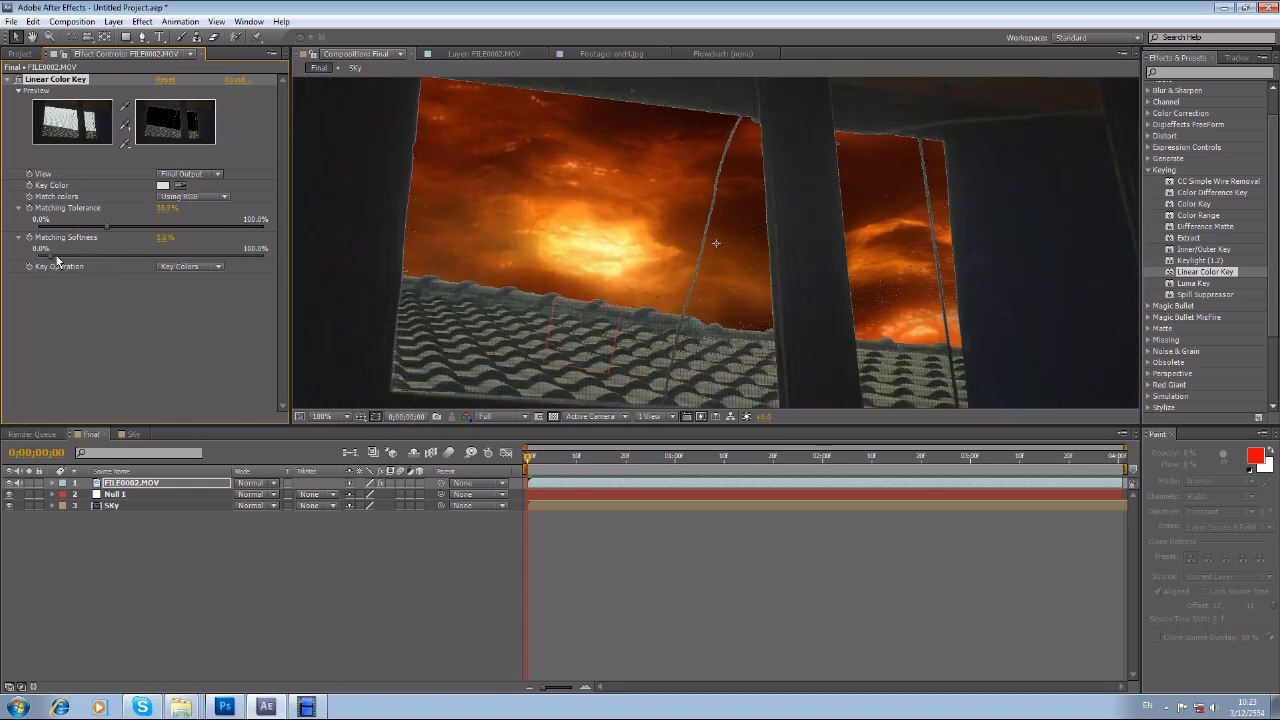
{"action": "scroll", "coordinate": [648, 252], "scroll_direction": "down", "scroll_amount": 1}
{"action": "scroll", "coordinate": [604, 270], "scroll_direction": "up", "scroll_amount": 1}
{"action": "key", "text": "space"}
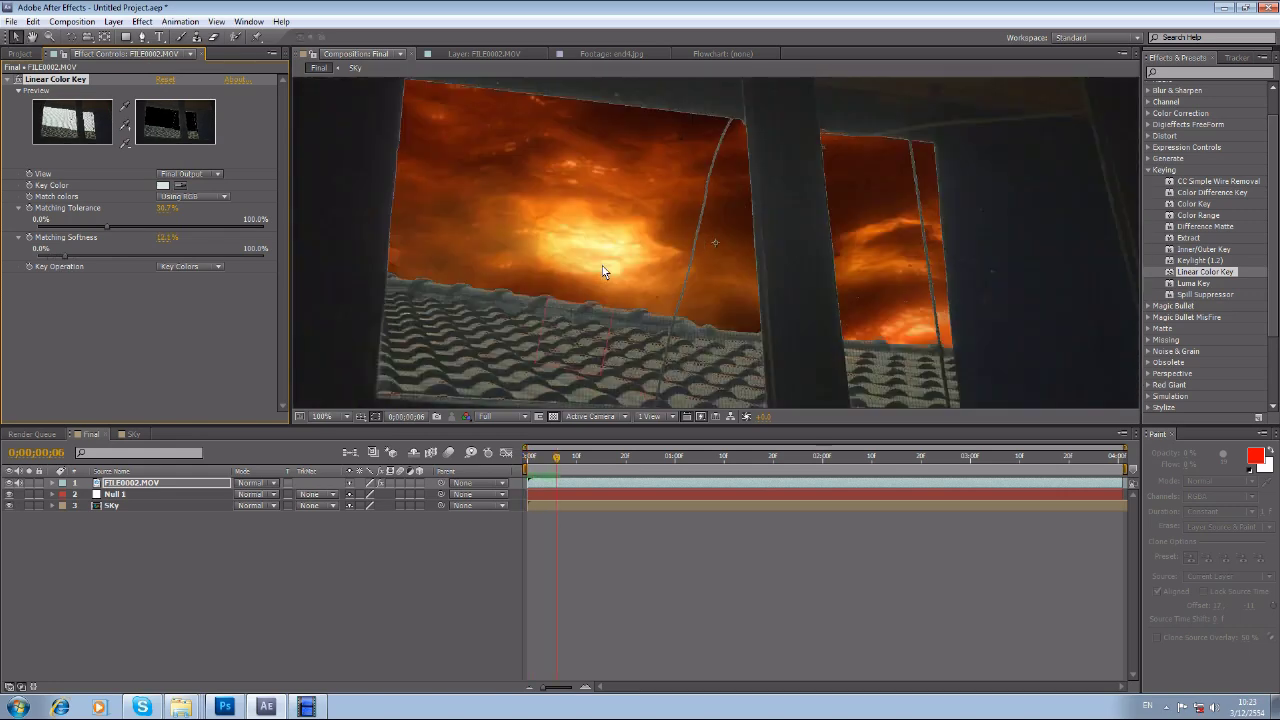
{"action": "scroll", "coordinate": [603, 270], "scroll_direction": "down", "scroll_amount": 1}
Parent the SKy layer to Null 1, hide Null 1, and preview the tracked sky
{"action": "left_click", "coordinate": [116, 495]}
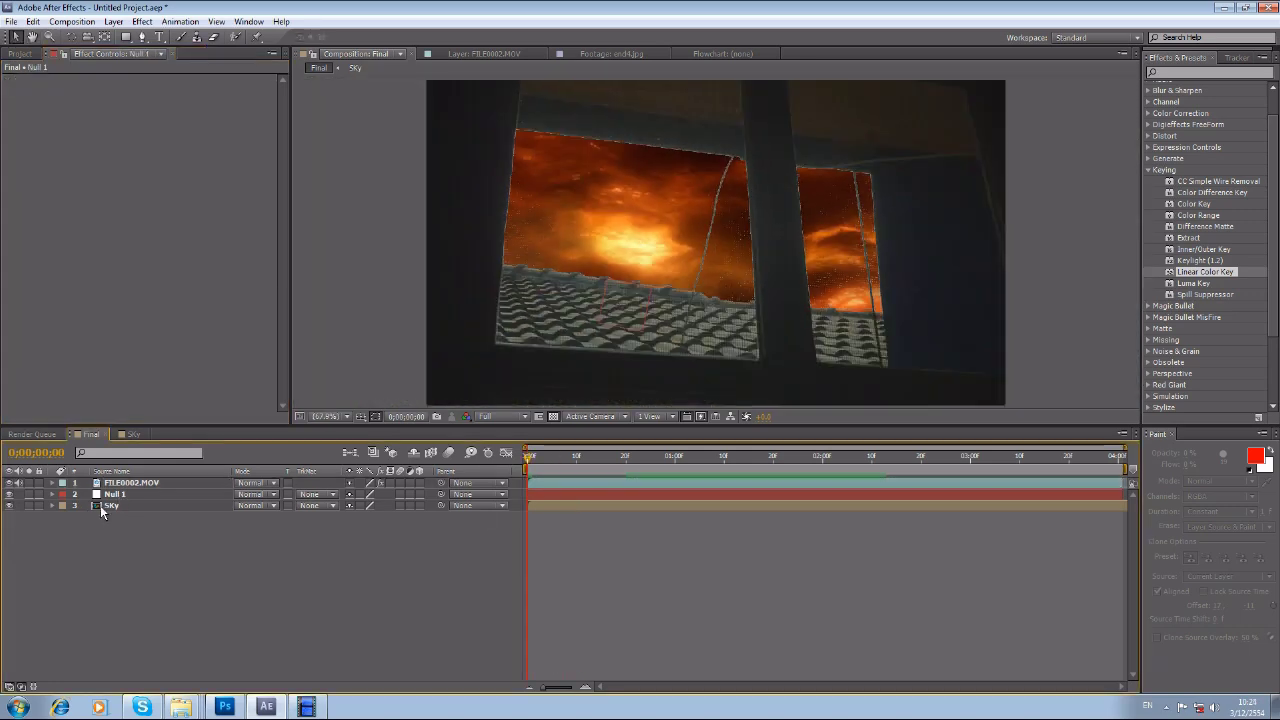
{"action": "left_click", "coordinate": [111, 497]}
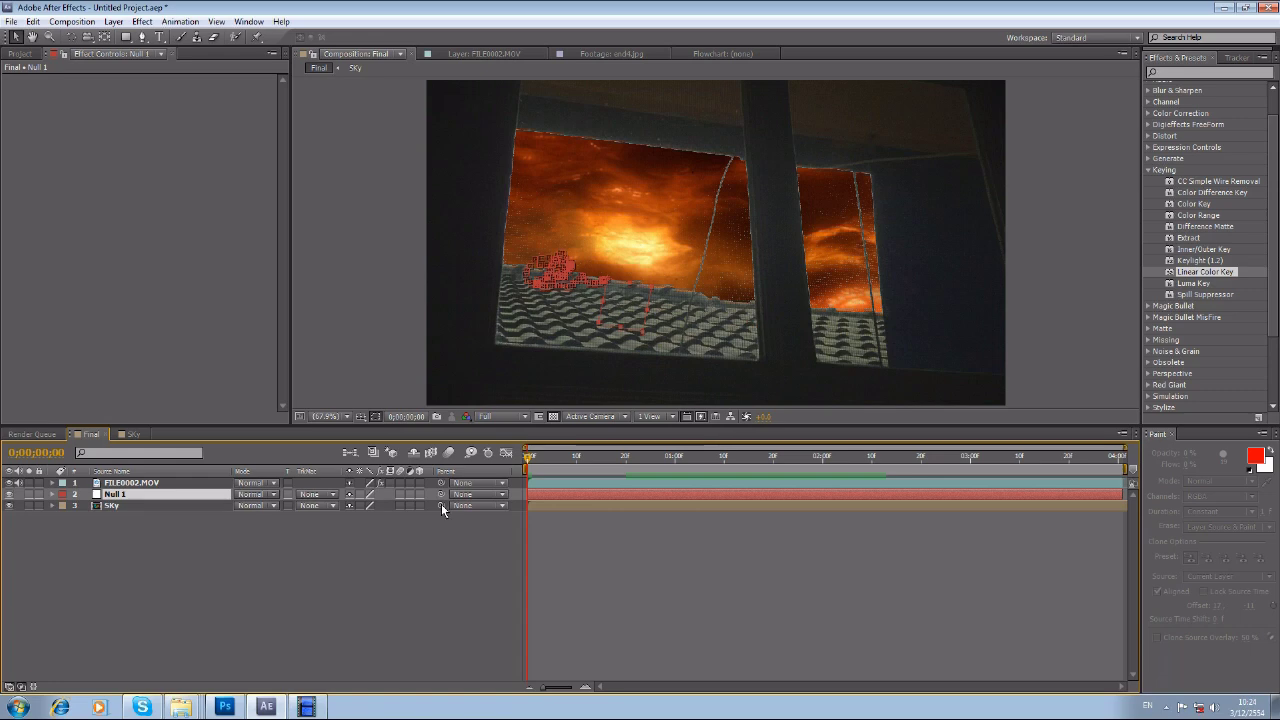
{"action": "left_click_drag", "start_coordinate": [258, 520], "coordinate": [170, 495]}
{"action": "left_click", "coordinate": [164, 550]}
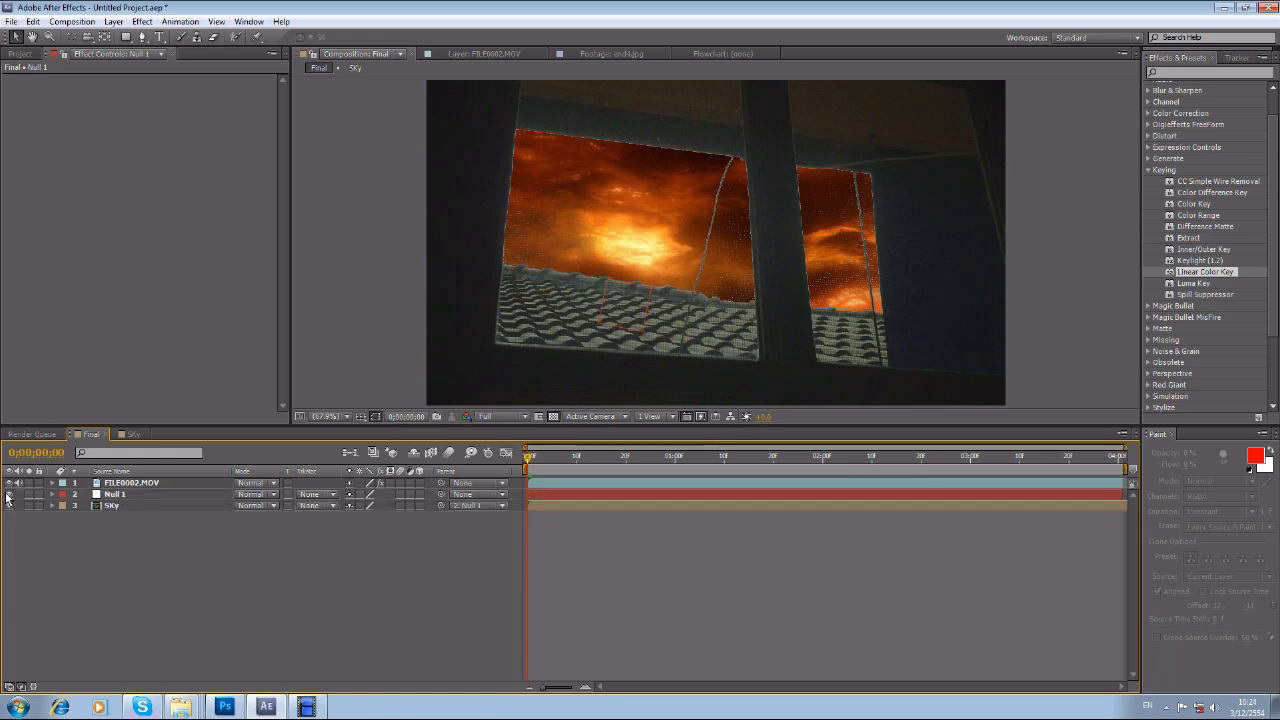
{"action": "key", "text": "space"}
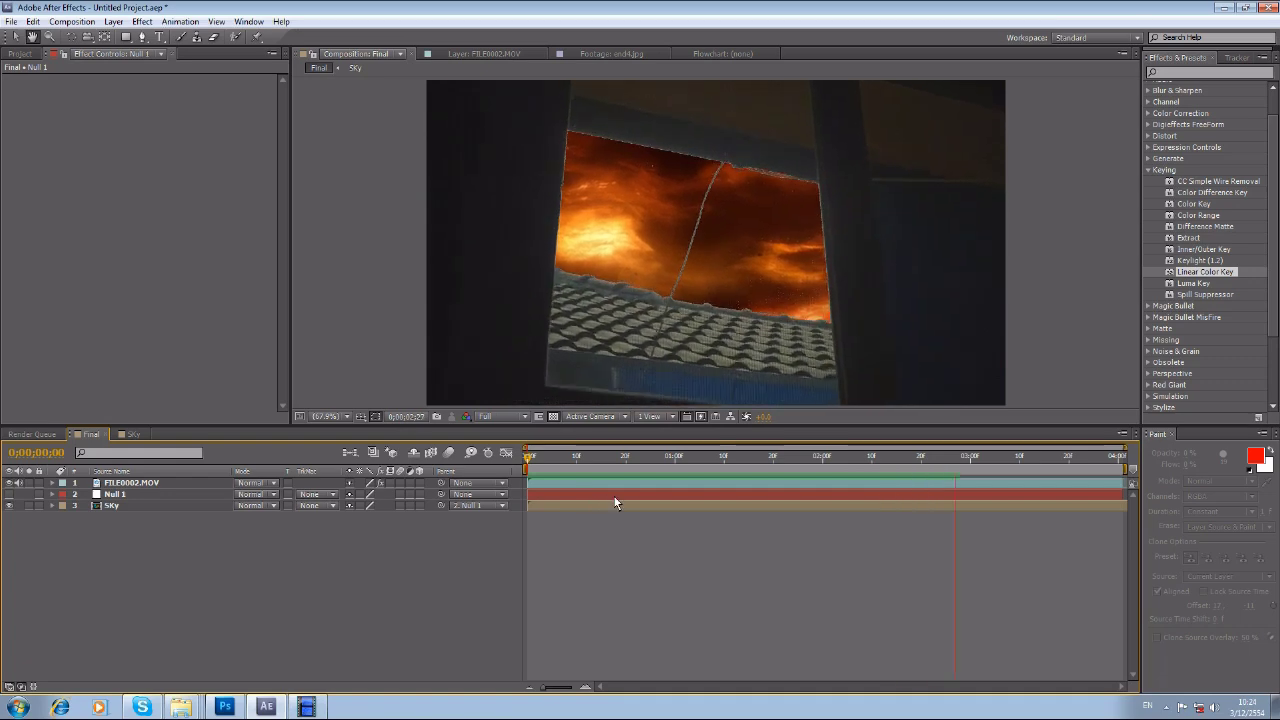
{"action": "key", "text": "space"}
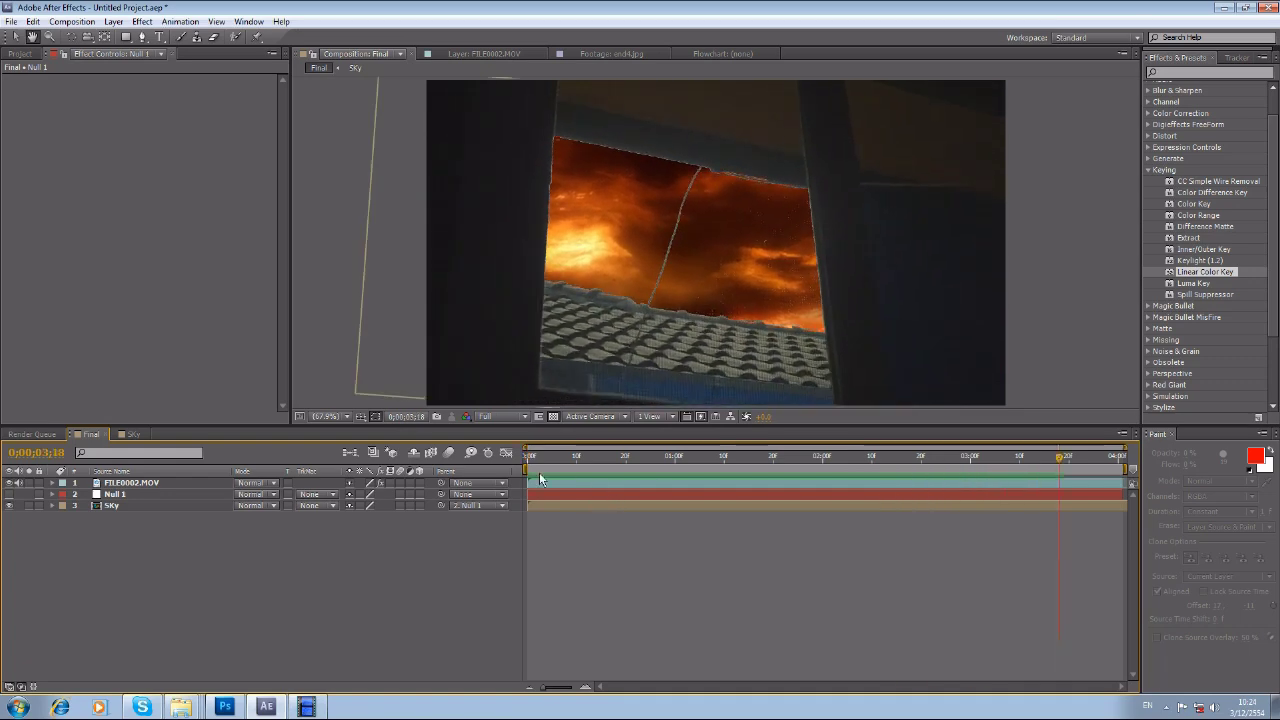
{"action": "left_click", "coordinate": [527, 463]}
{"action": "key", "text": "space"}
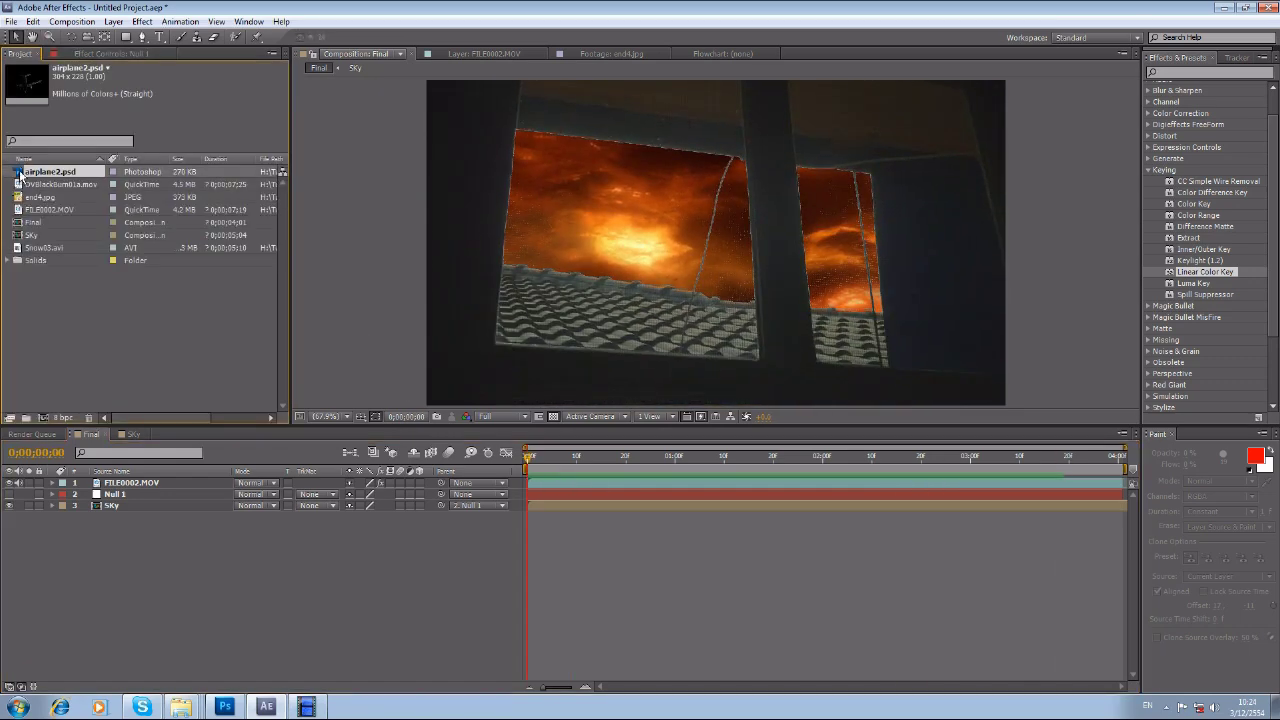
Add airplane2.psd below FILE0002.MOV, rotate it so the nose points down and left, and place it beyond the window's upper-right corner
{"action": "left_click_drag", "start_coordinate": [18, 176], "coordinate": [39, 483]}
{"action": "left_click_drag", "start_coordinate": [671, 212], "coordinate": [647, 203]}
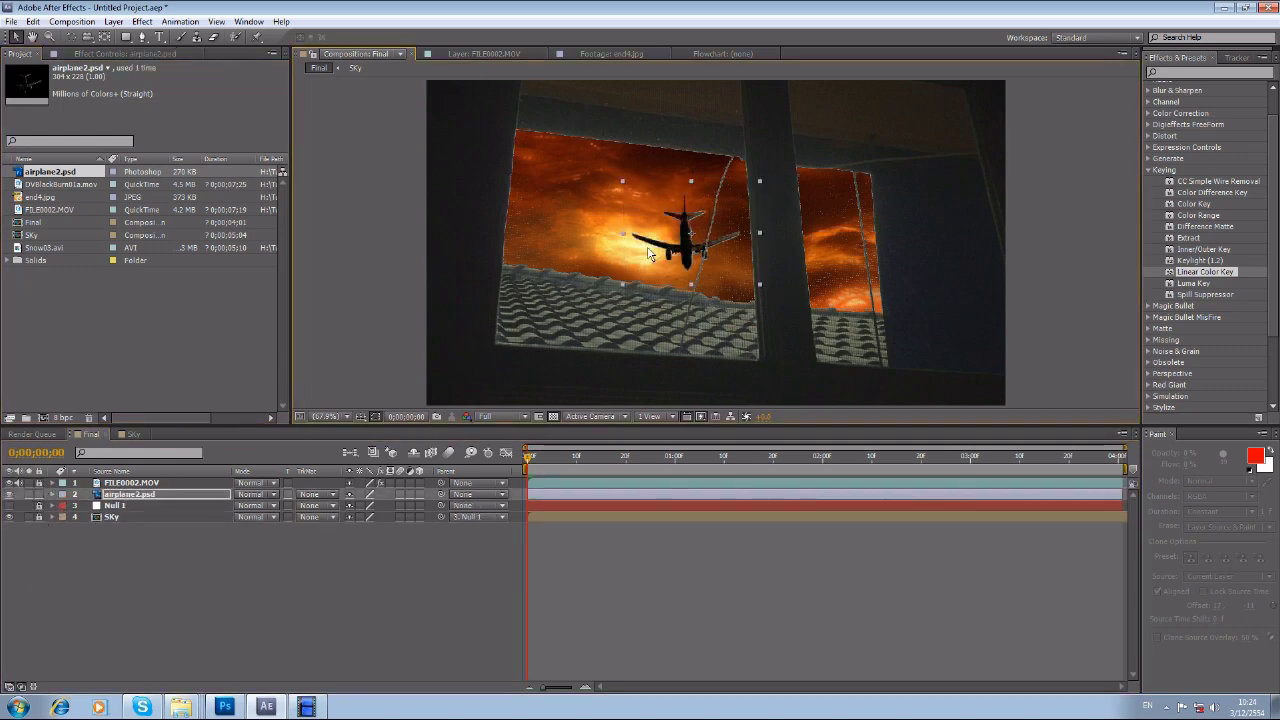
{"action": "key", "text": "w"}
{"action": "left_click_drag", "start_coordinate": [763, 284], "coordinate": [690, 320]}
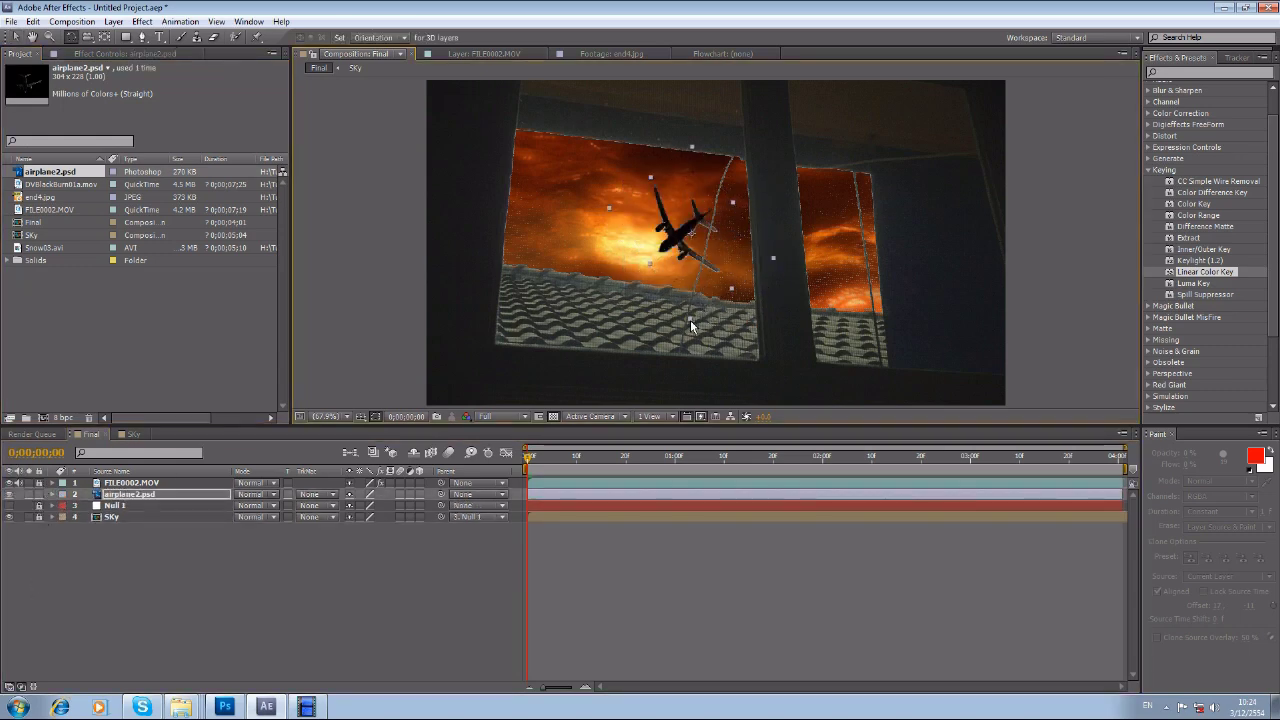
{"action": "key", "text": "v"}
{"action": "left_click_drag", "start_coordinate": [670, 240], "coordinate": [936, 154]}
Keyframe the airplane's Position at the first frame, parent it to Null 1, and move it down behind the roof at about 0;00;01;19
{"action": "left_click", "coordinate": [53, 495]}
{"action": "left_click", "coordinate": [65, 506]}
{"action": "left_click", "coordinate": [65, 506]}
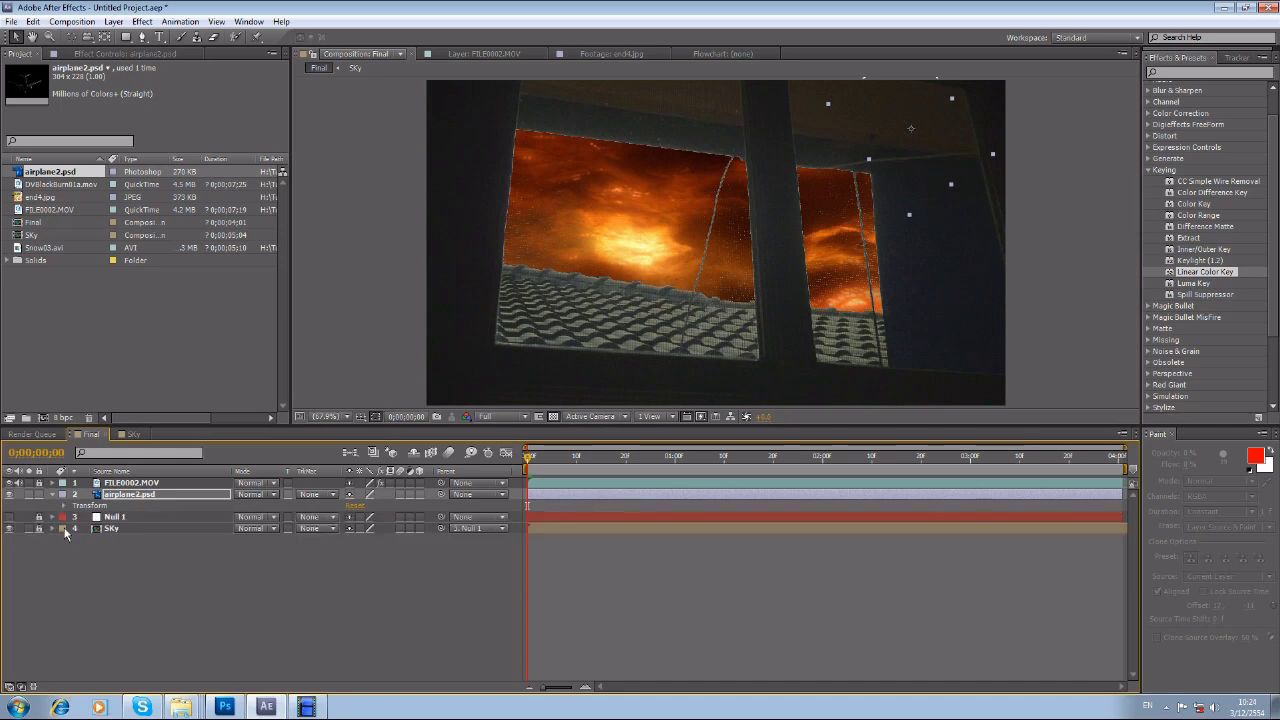
{"action": "left_click", "coordinate": [64, 506]}
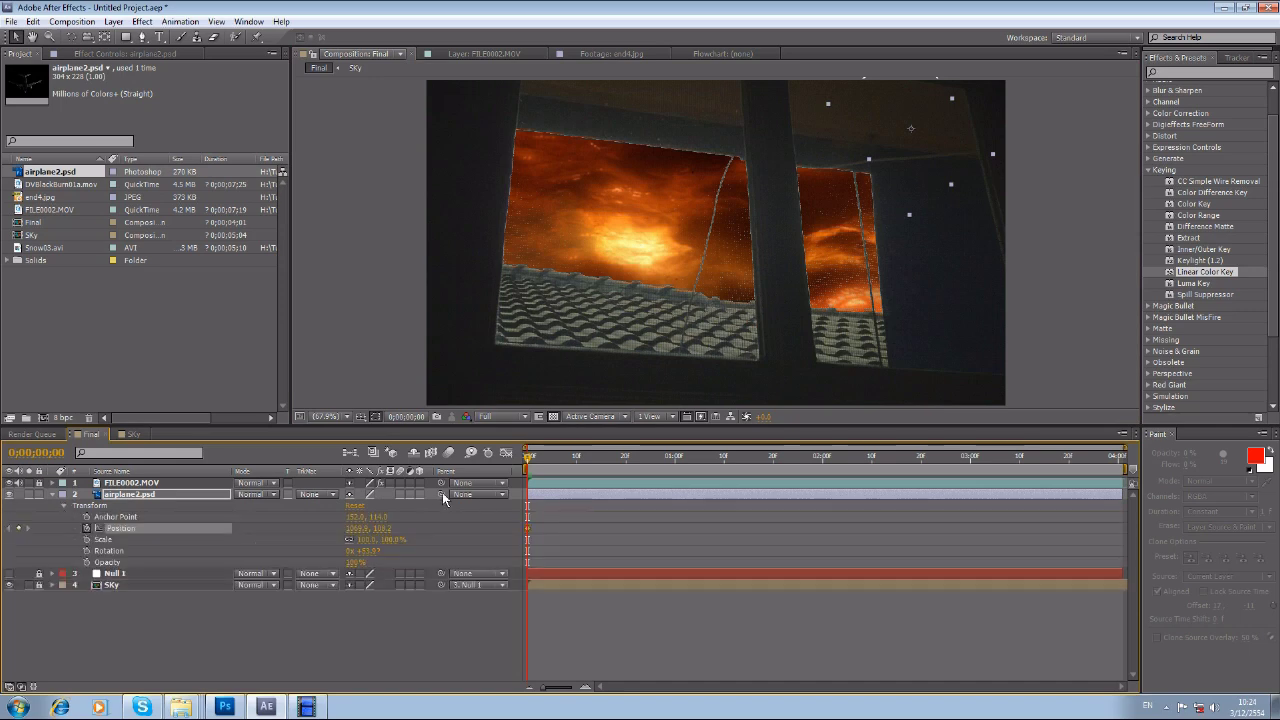
{"action": "left_click_drag", "start_coordinate": [443, 494], "coordinate": [112, 574]}
{"action": "left_click_drag", "start_coordinate": [573, 459], "coordinate": [769, 457]}
{"action": "left_click_drag", "start_coordinate": [876, 167], "coordinate": [600, 350]}
Preview the airplane's flight across the window from the first frame
{"action": "left_click_drag", "start_coordinate": [600, 460], "coordinate": [525, 459]}
{"action": "left_click", "coordinate": [644, 512]}
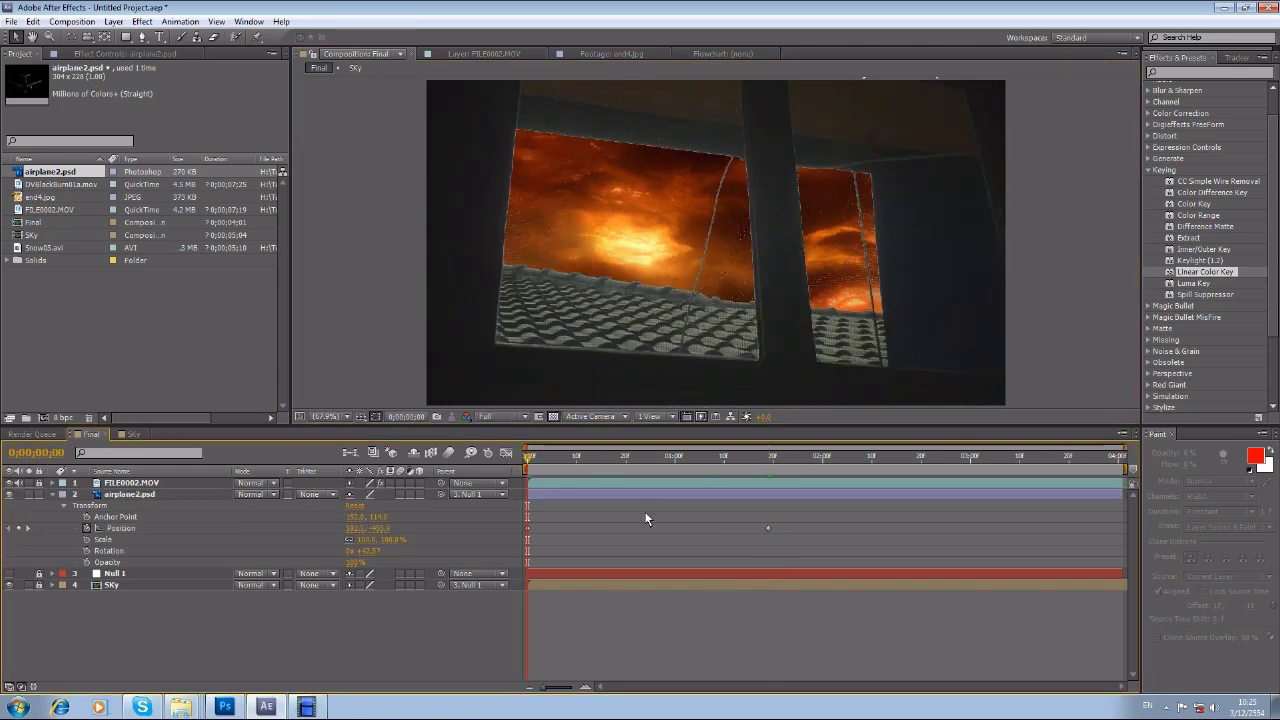
{"action": "left_click", "coordinate": [63, 505]}
{"action": "left_click", "coordinate": [52, 494]}
{"action": "left_click", "coordinate": [52, 494]}
{"action": "left_click", "coordinate": [63, 505]}
{"action": "left_click", "coordinate": [656, 515]}
{"action": "key", "text": "space"}
{"action": "key", "text": "space"}
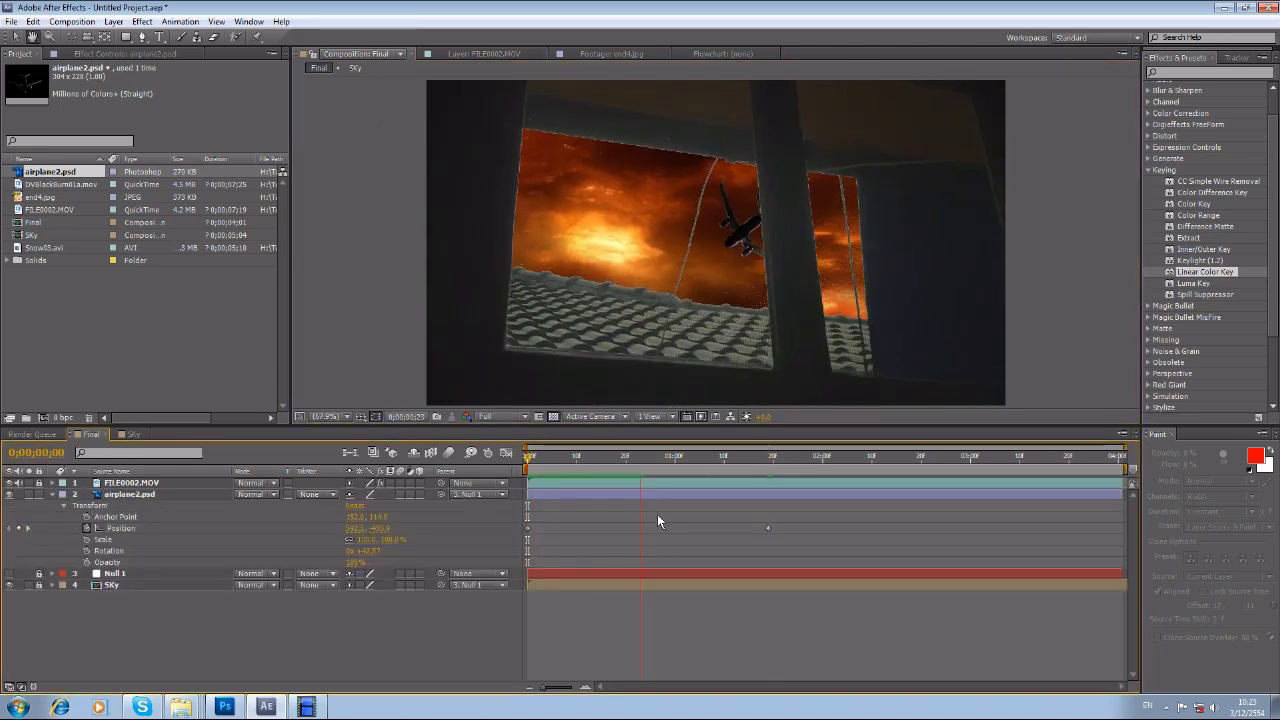
Slow the airplane by delaying its second Position keyframe to about 0;00;02;22, previewing the flight from the start
{"action": "left_click_drag", "start_coordinate": [768, 528], "coordinate": [901, 526]}
{"action": "key", "text": "Home"}
{"action": "left_click", "coordinate": [685, 549]}
{"action": "key", "text": "space"}
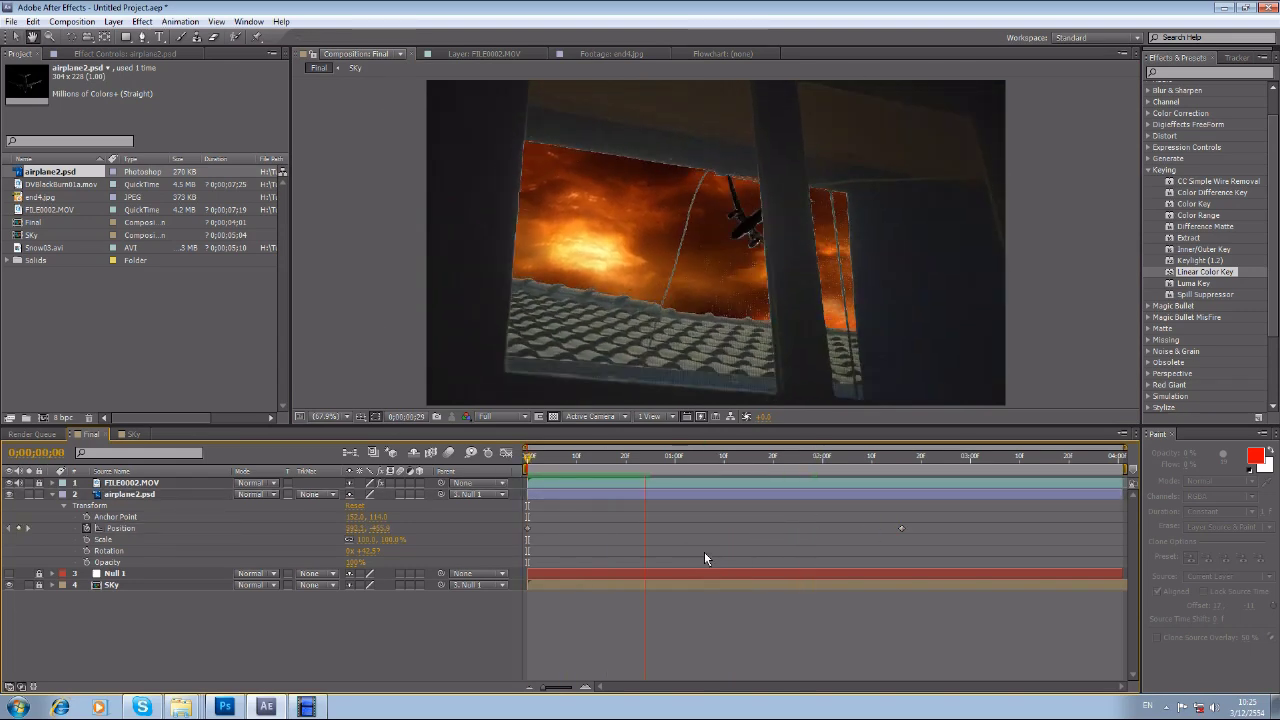
{"action": "key", "text": "space"}
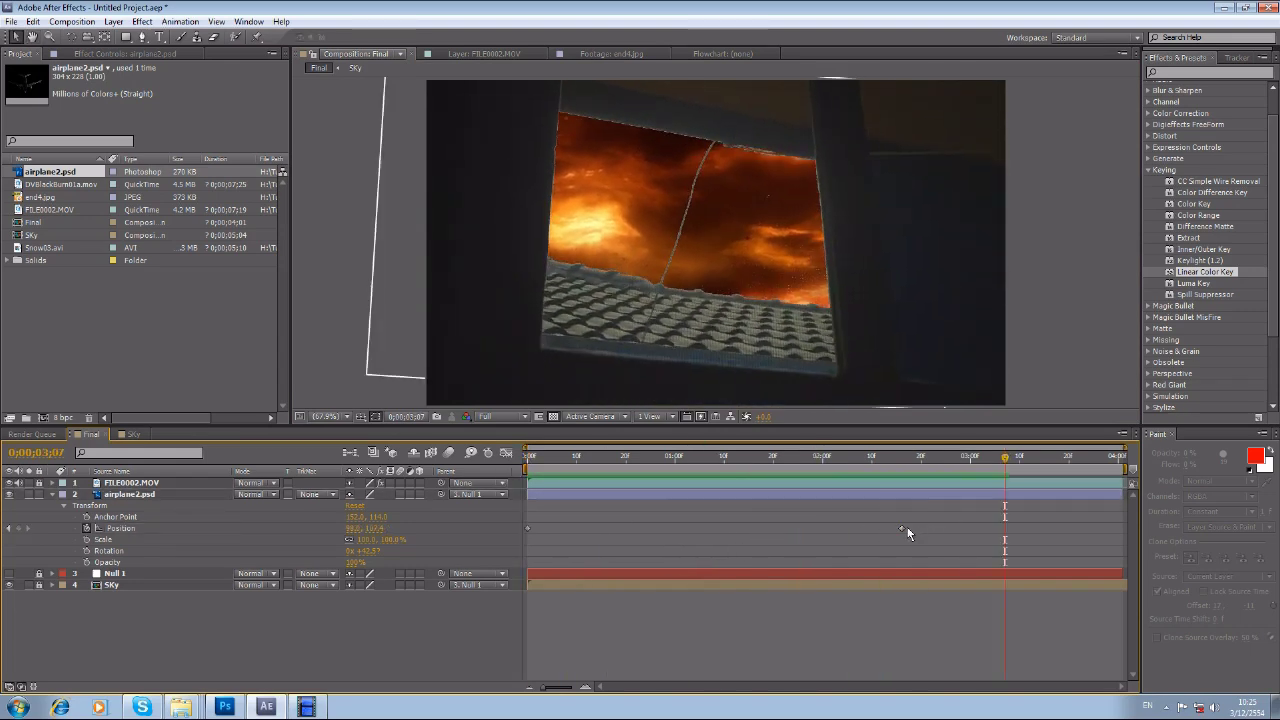
{"action": "left_click_drag", "start_coordinate": [901, 528], "coordinate": [931, 528]}
{"action": "left_click_drag", "start_coordinate": [883, 462], "coordinate": [512, 468]}
{"action": "left_click", "coordinate": [706, 523]}
{"action": "key", "text": "space"}
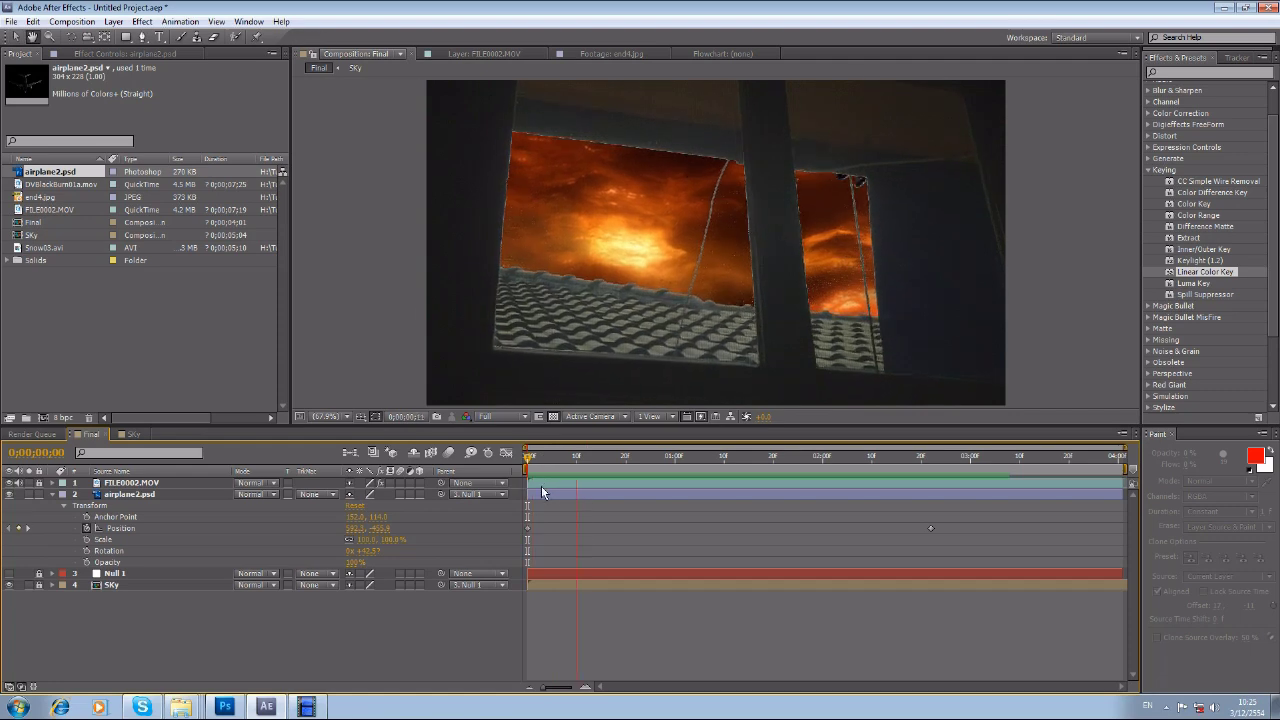
Collapse the airplane layer's properties, unlock FILE0002.MOV, and apply the Color Balance effect to it
{"action": "left_click", "coordinate": [53, 495]}
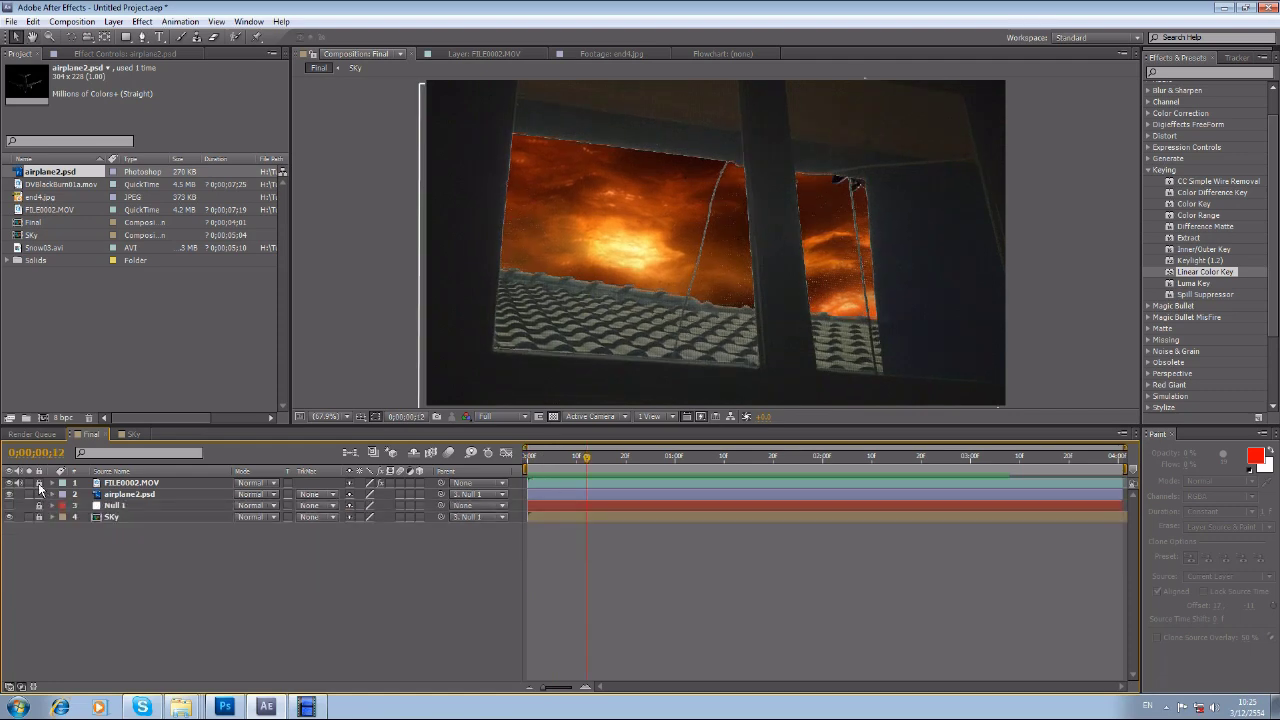
{"action": "left_click", "coordinate": [116, 484]}
{"action": "left_click", "coordinate": [1147, 170]}
{"action": "left_click", "coordinate": [1147, 141]}
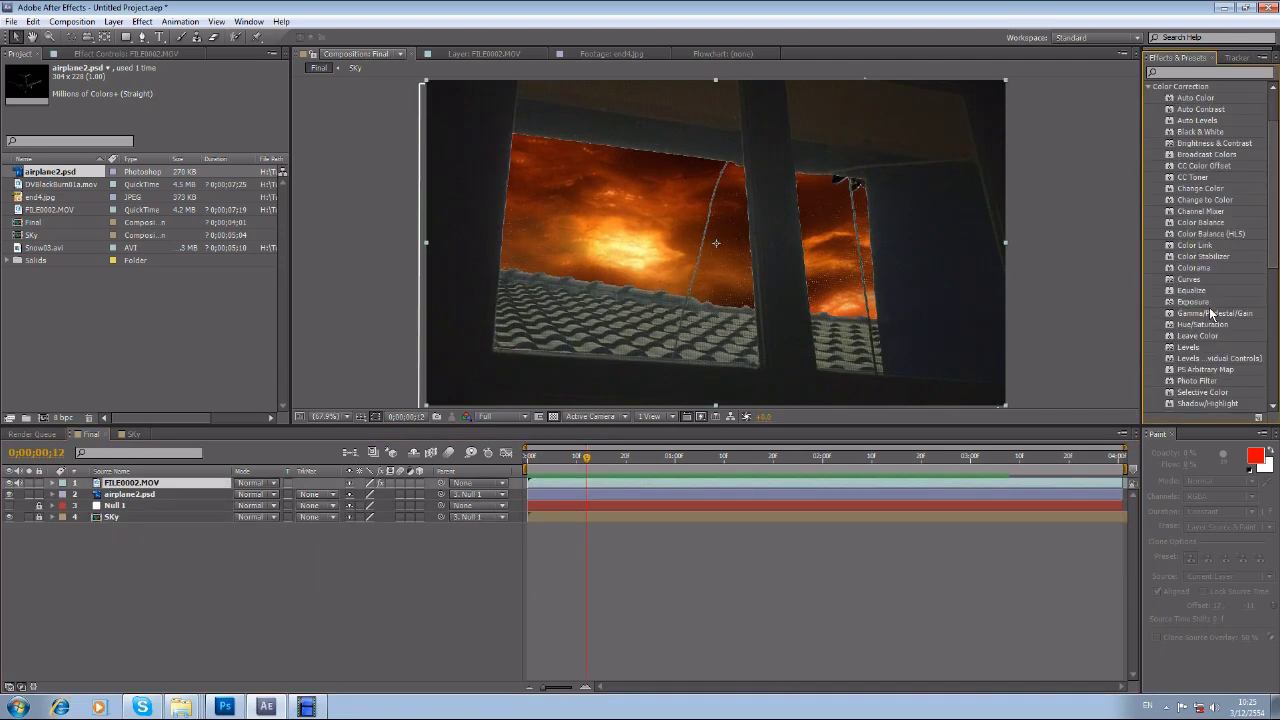
{"action": "left_click_drag", "start_coordinate": [1194, 226], "coordinate": [574, 485]}
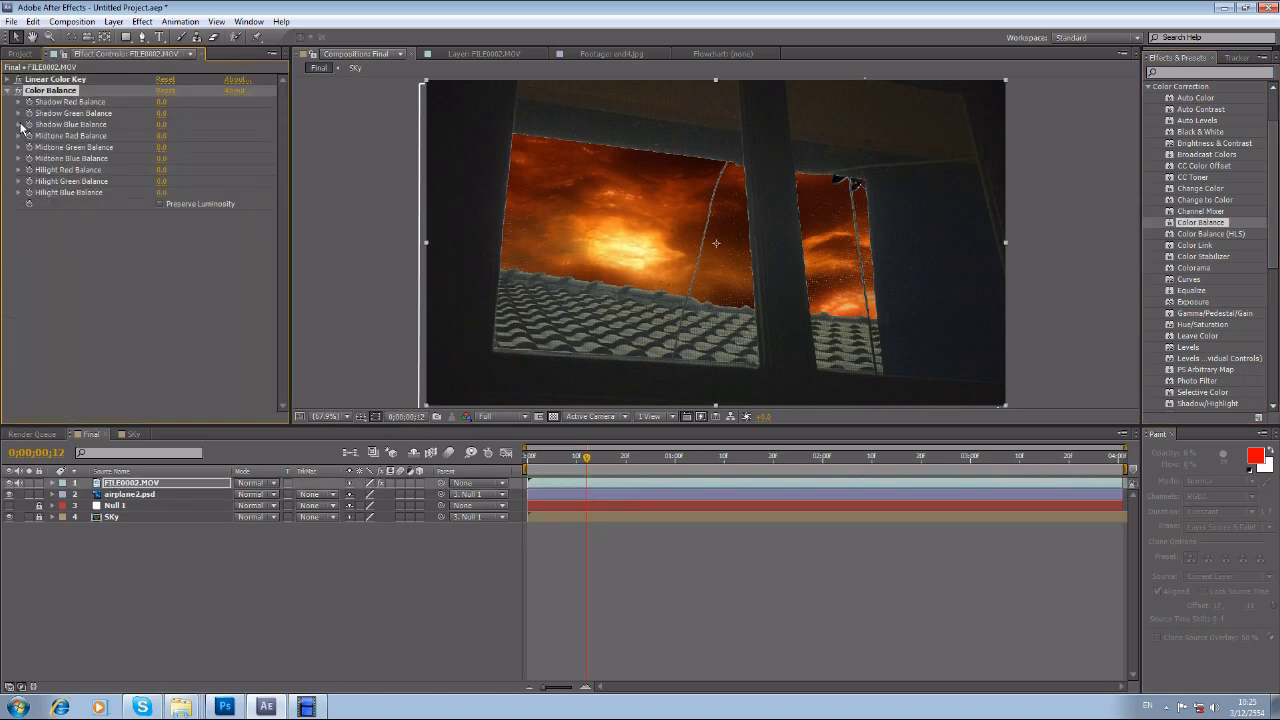
Set the footage's Shadow Red Balance to about -24, Shadow Green to about -49 and Shadow Blue to about -60
{"action": "left_click", "coordinate": [19, 125]}
{"action": "left_click", "coordinate": [19, 113]}
{"action": "left_click", "coordinate": [19, 102]}
{"action": "left_click", "coordinate": [117, 120]}
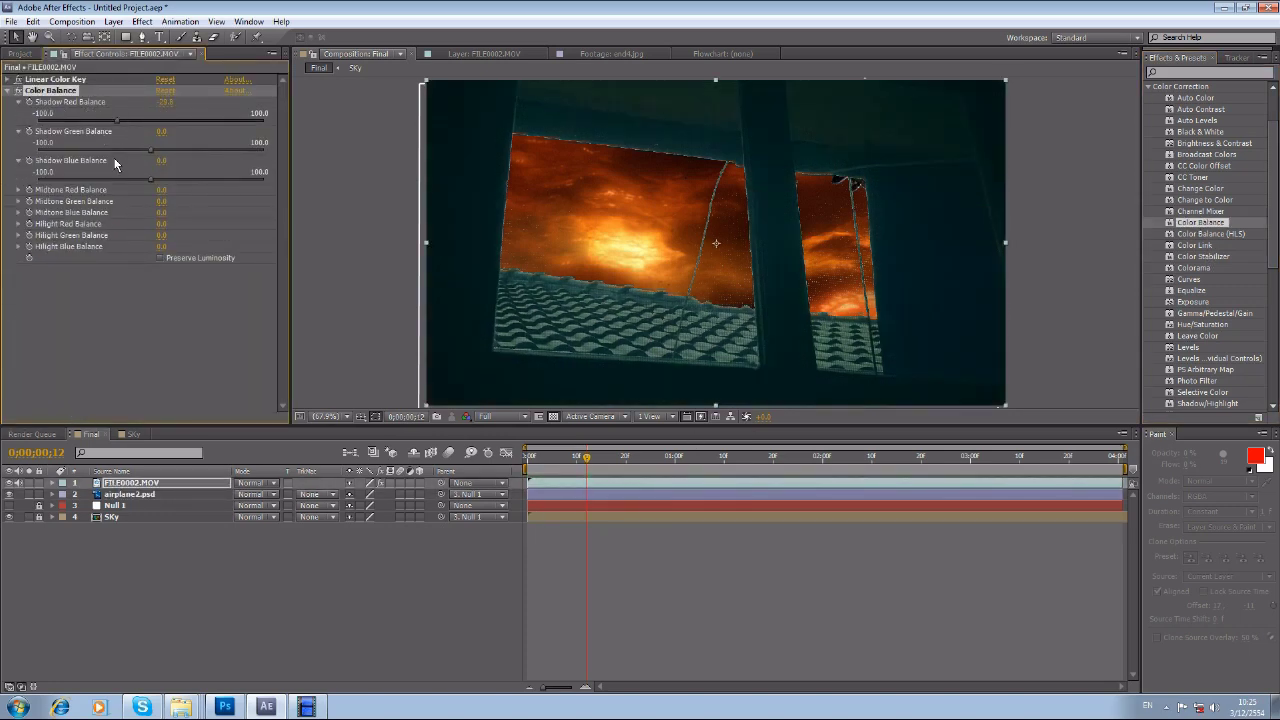
{"action": "left_click", "coordinate": [110, 150]}
{"action": "left_click", "coordinate": [103, 179]}
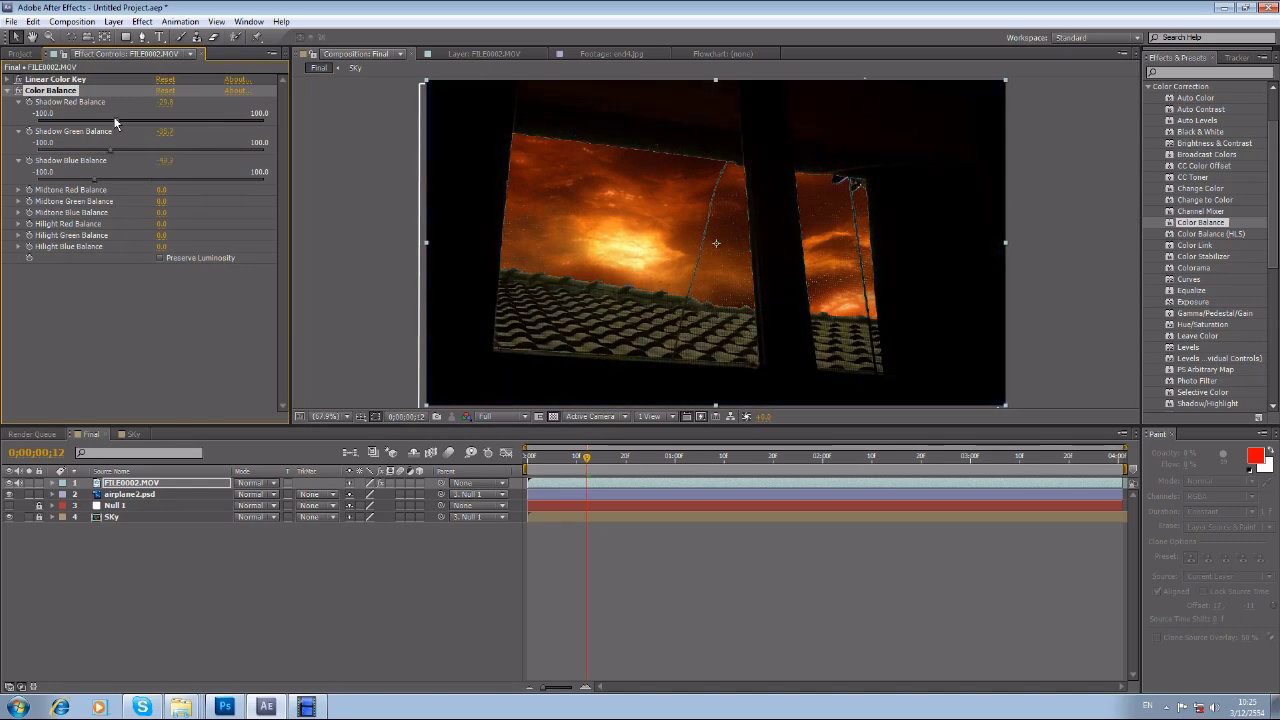
{"action": "left_click_drag", "start_coordinate": [115, 122], "coordinate": [137, 124]}
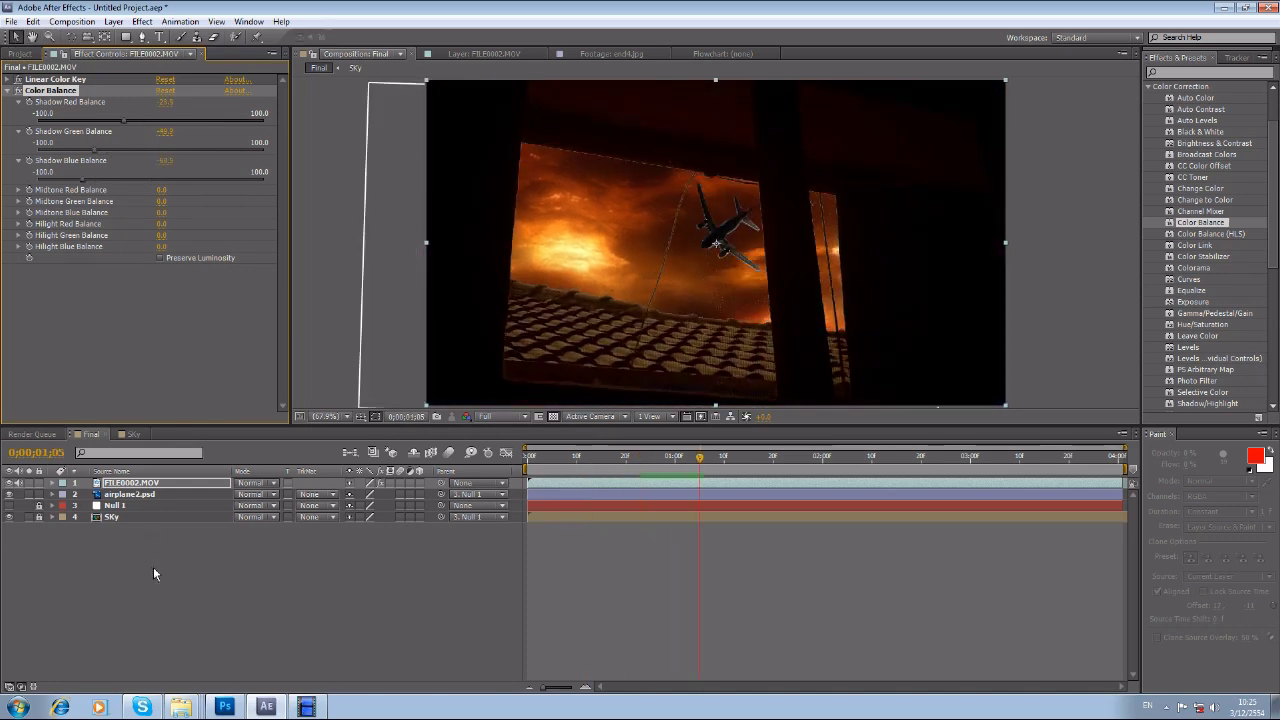
Apply Color Balance to airplane2.psd with shadow red about -5, green about -26 and blue about -38, and enable its motion blur
{"action": "left_click", "coordinate": [129, 494]}
{"action": "left_click_drag", "start_coordinate": [1202, 228], "coordinate": [120, 495]}
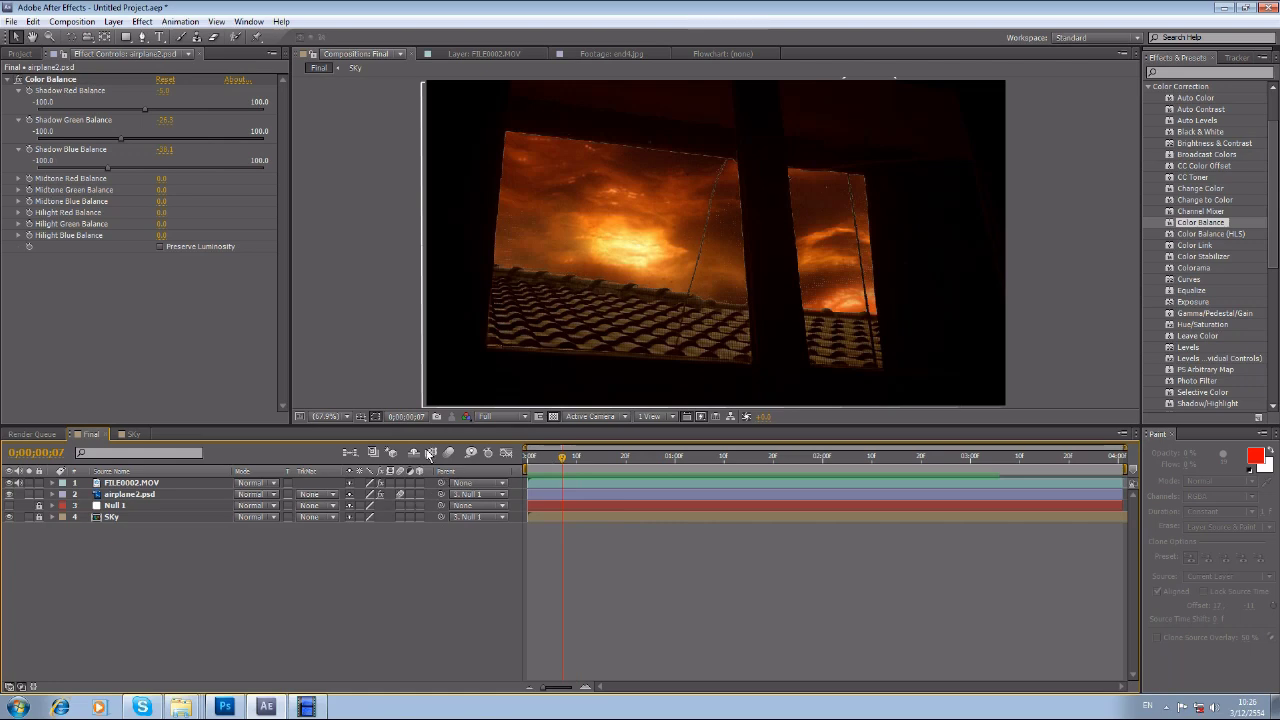
{"action": "left_click", "coordinate": [449, 453]}
{"action": "key", "text": "space"}
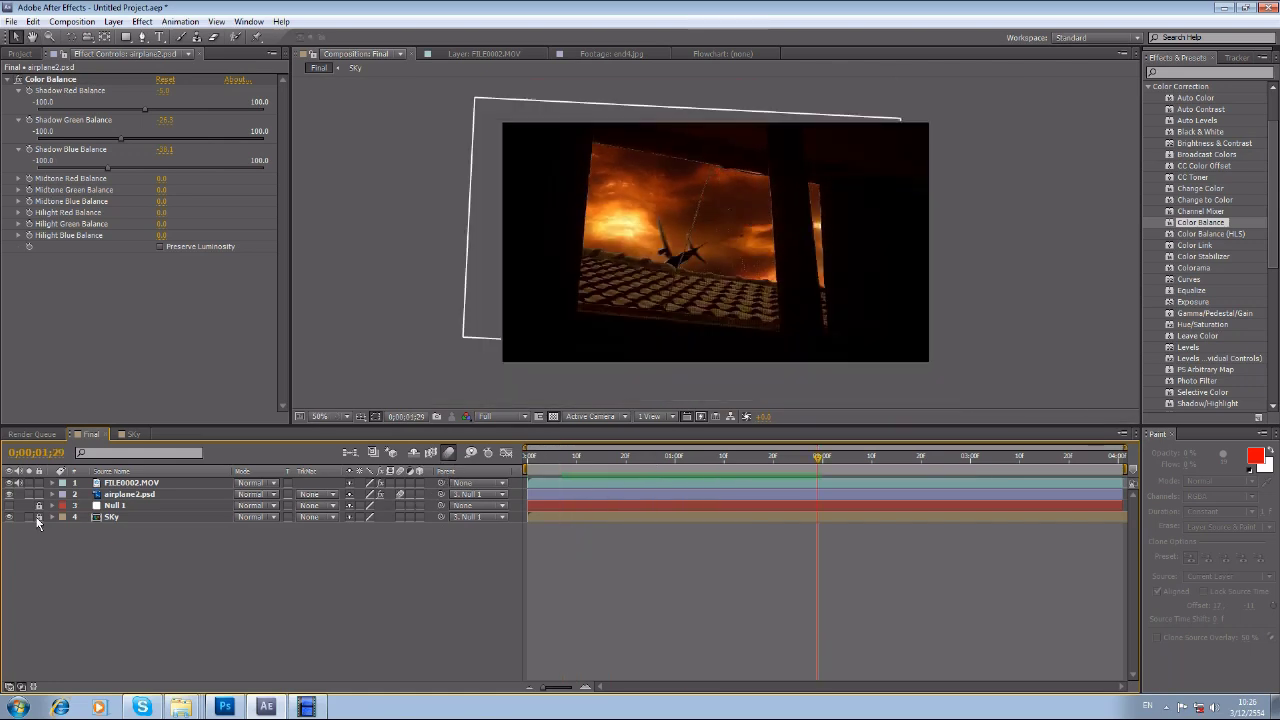
Apply Brightness & Contrast to FILE0002.MOV with Brightness at about -47 and Contrast at about -25
{"action": "left_click", "coordinate": [112, 484]}
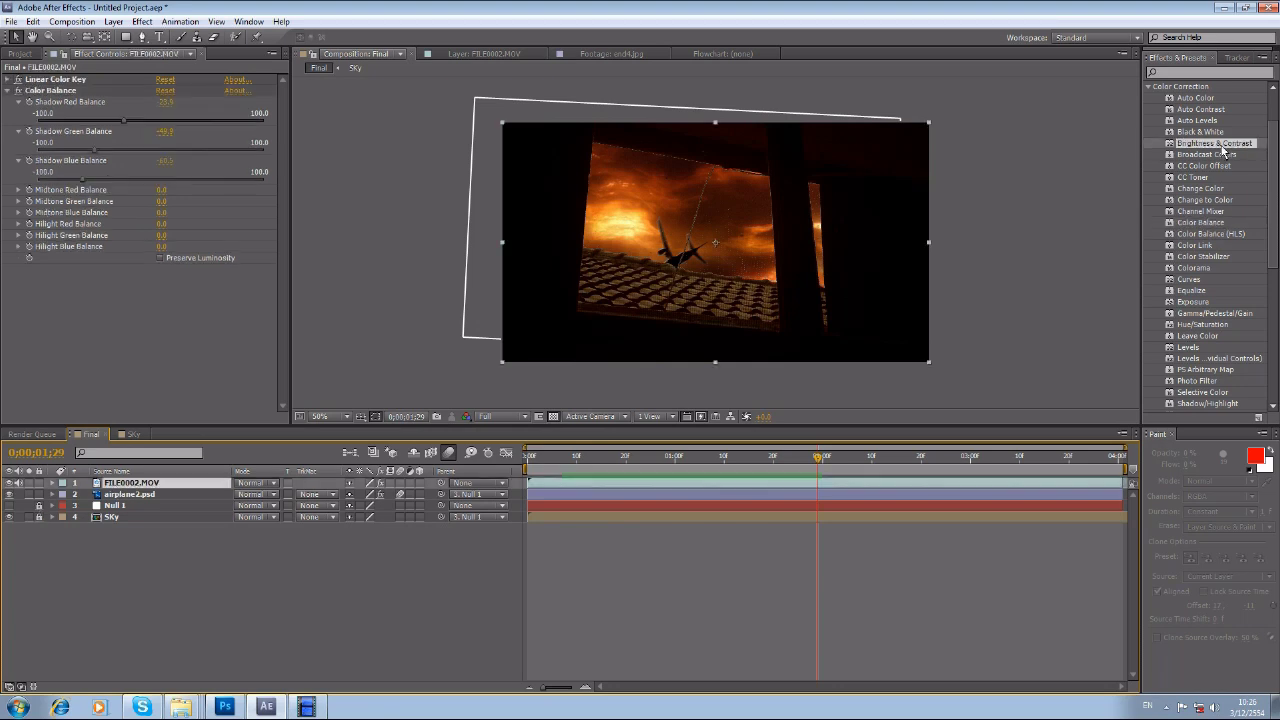
{"action": "left_click_drag", "start_coordinate": [1215, 143], "coordinate": [736, 486]}
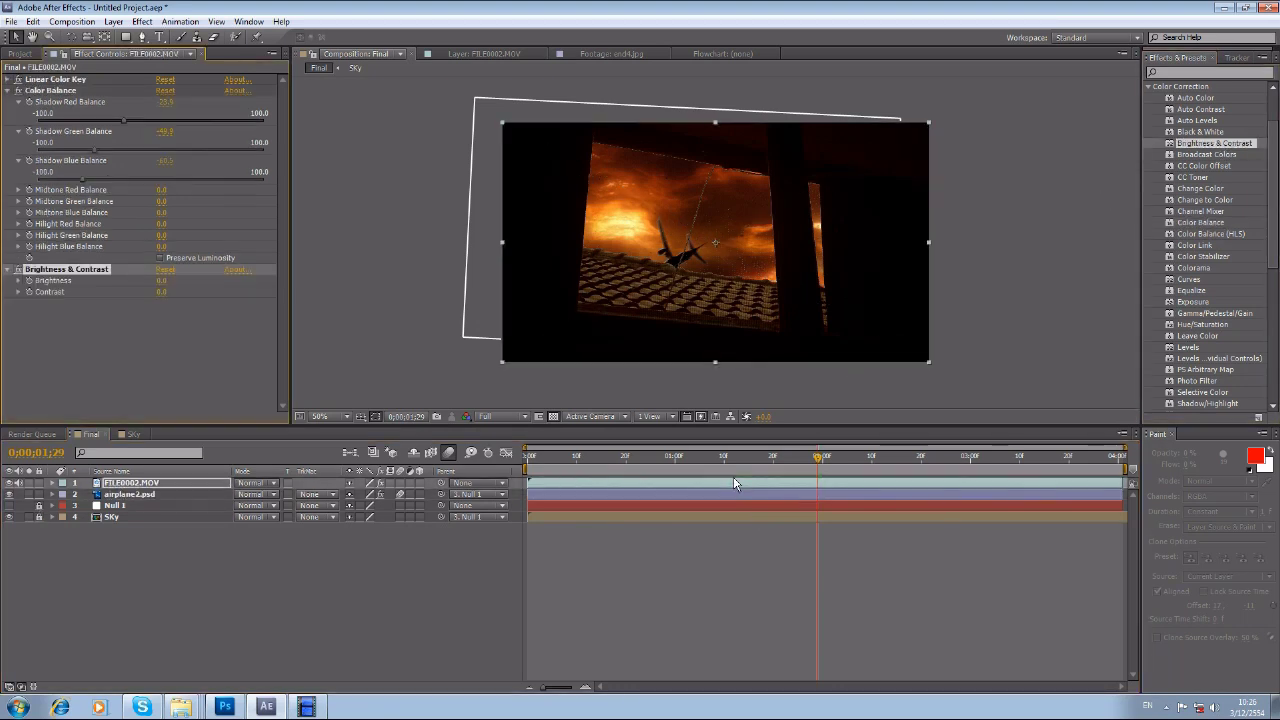
{"action": "left_click", "coordinate": [17, 281]}
{"action": "left_click_drag", "start_coordinate": [150, 298], "coordinate": [122, 323]}
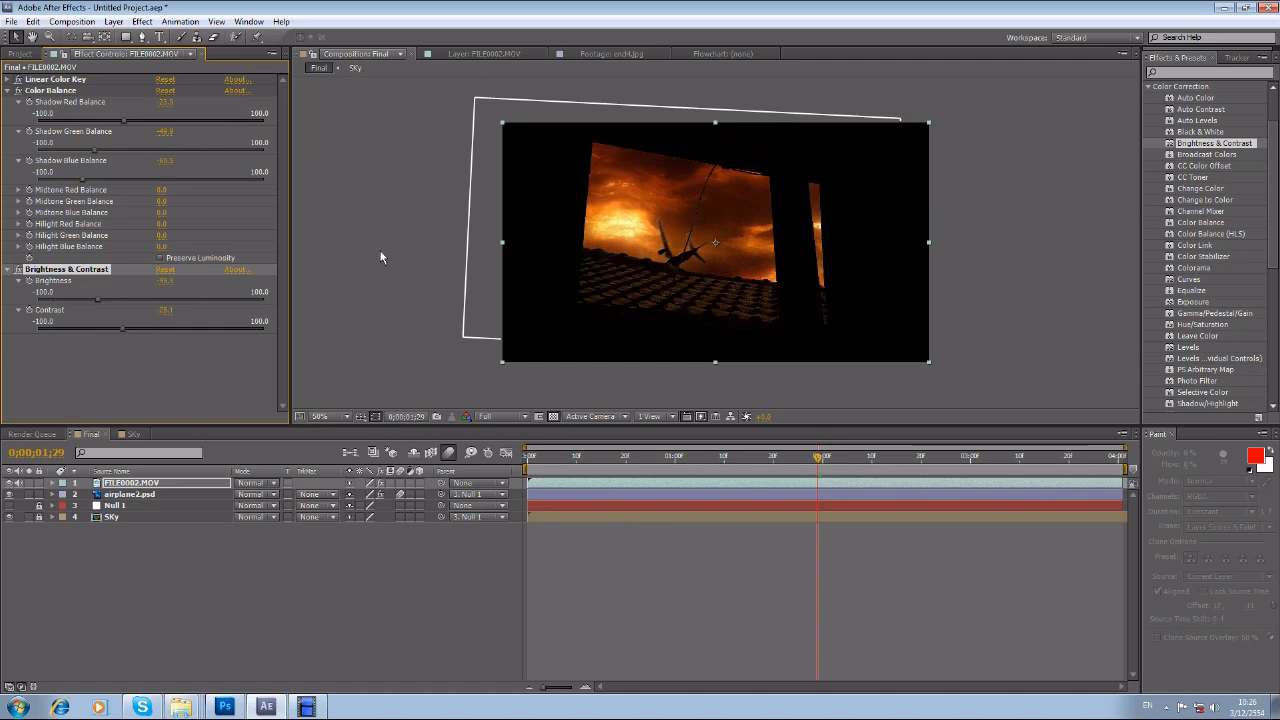
Raise the Linear Color Key's Matching Tolerance on FILE0002.MOV to about 32%
{"action": "scroll", "coordinate": [657, 222], "scroll_direction": "up", "scroll_amount": 1}
{"action": "key", "text": "space"}
{"action": "key", "text": "space"}
{"action": "left_click", "coordinate": [8, 80]}
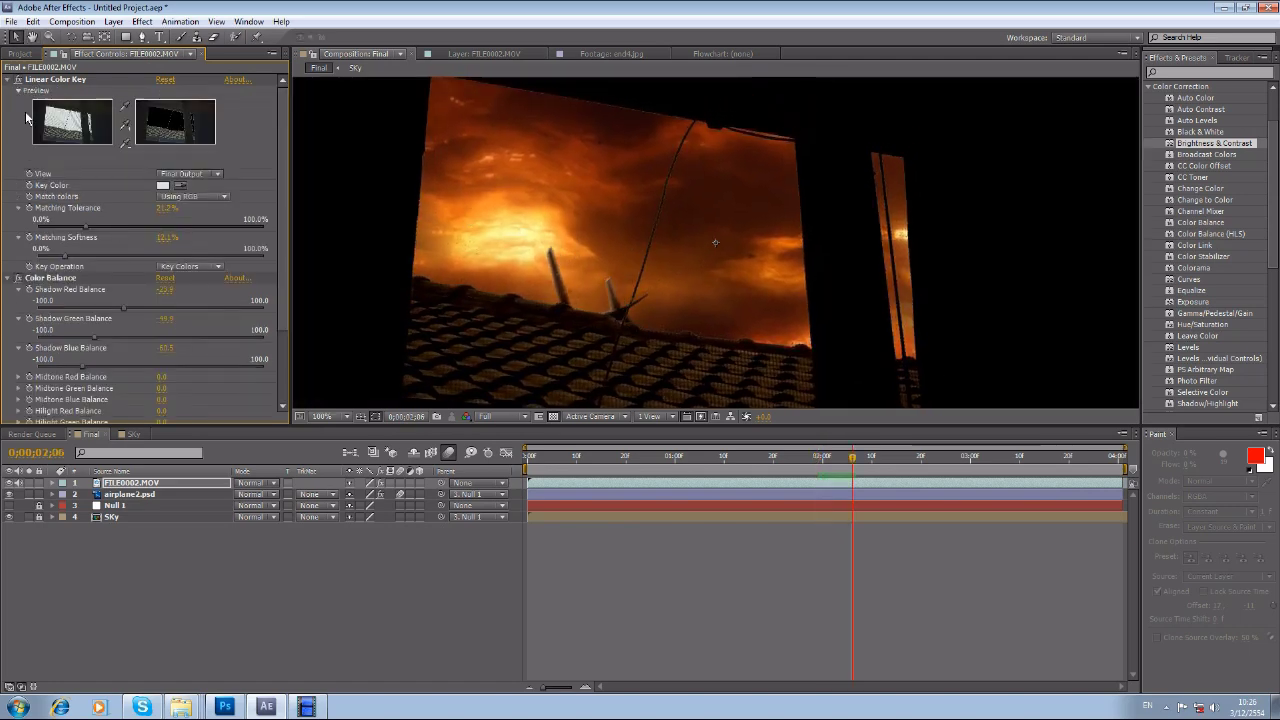
{"action": "left_click_drag", "start_coordinate": [88, 228], "coordinate": [111, 232]}
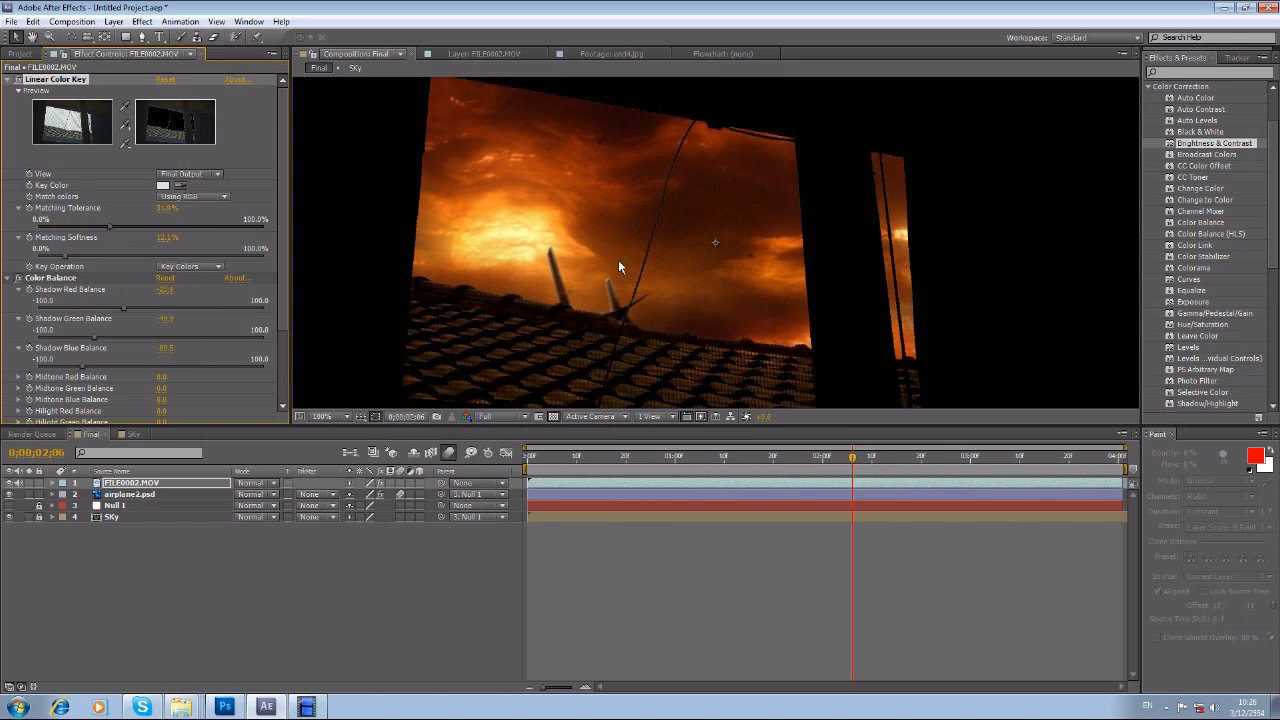
Play the composite, including from its start and fitted to the viewer, to check the adjusted window key
{"action": "scroll", "coordinate": [619, 267], "scroll_direction": "down", "scroll_amount": 1}
{"action": "key", "text": "space"}
{"action": "key", "text": "space"}
{"action": "scroll", "coordinate": [748, 284], "scroll_direction": "up", "scroll_amount": 1}
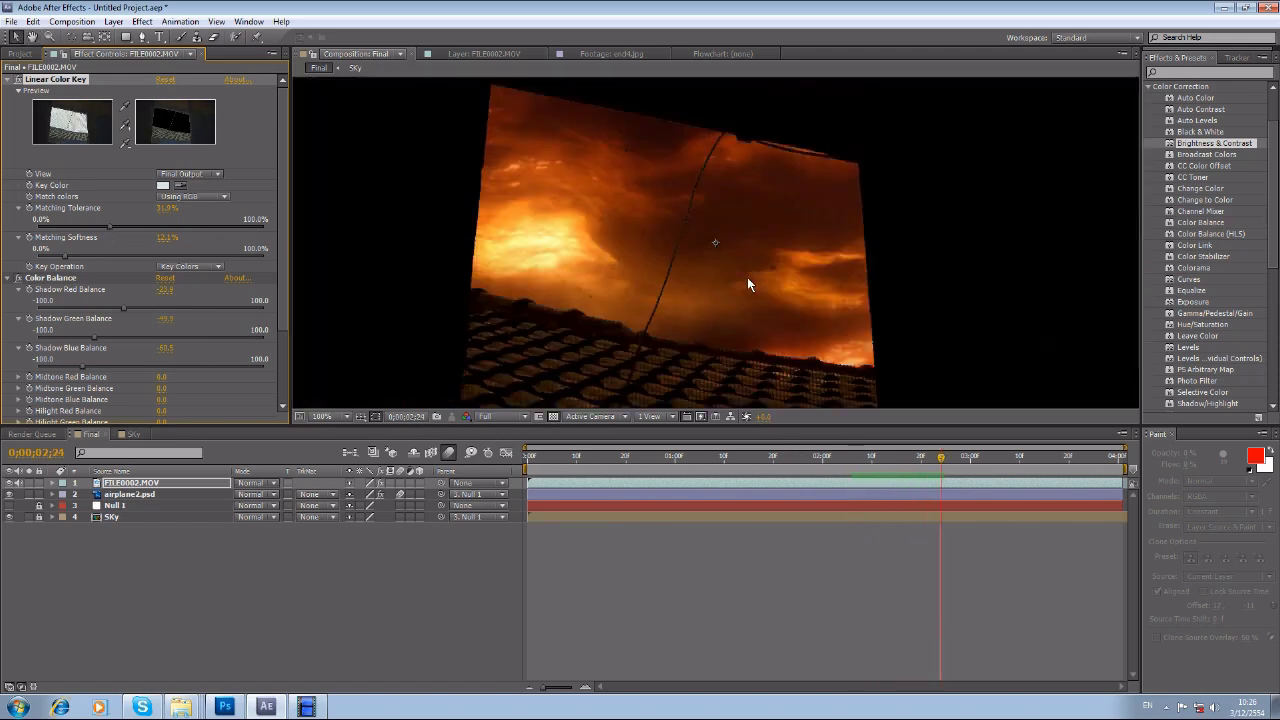
{"action": "left_click_drag", "start_coordinate": [733, 468], "coordinate": [529, 467]}
{"action": "key", "text": "space"}
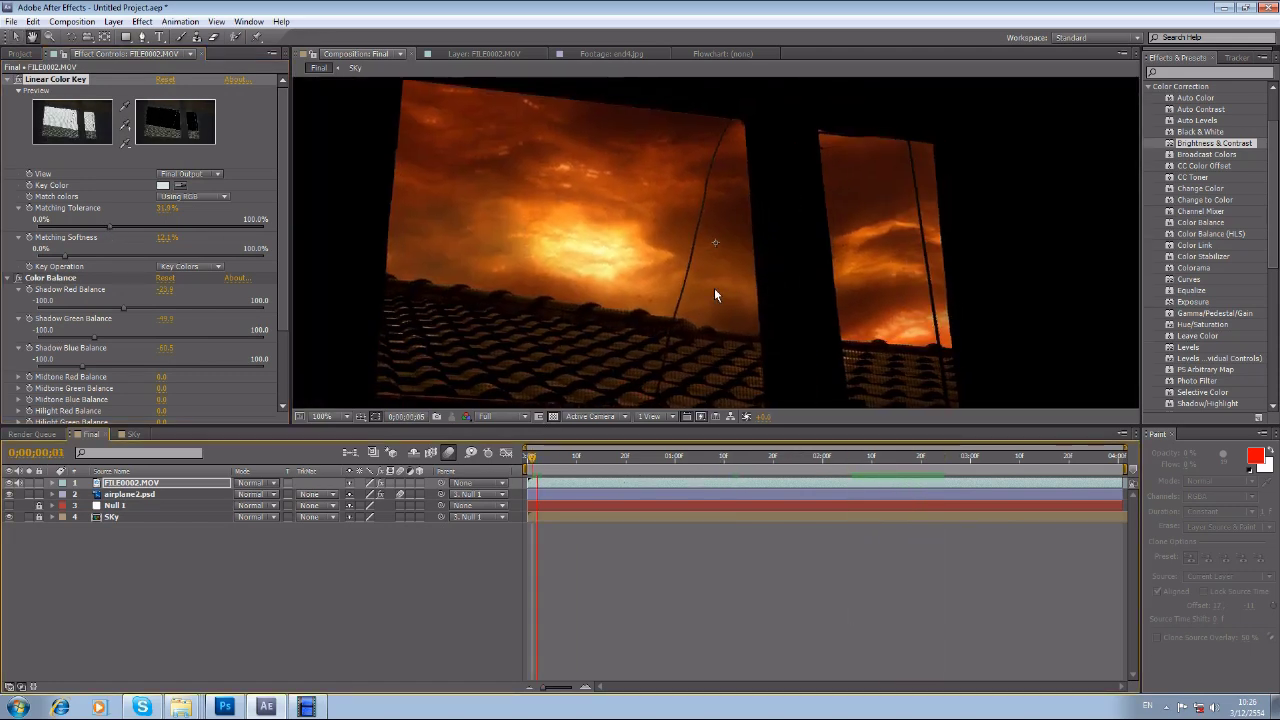
{"action": "scroll", "coordinate": [715, 290], "scroll_direction": "down", "scroll_amount": 1}
{"action": "left_click", "coordinate": [330, 417]}
{"action": "left_click", "coordinate": [357, 449]}
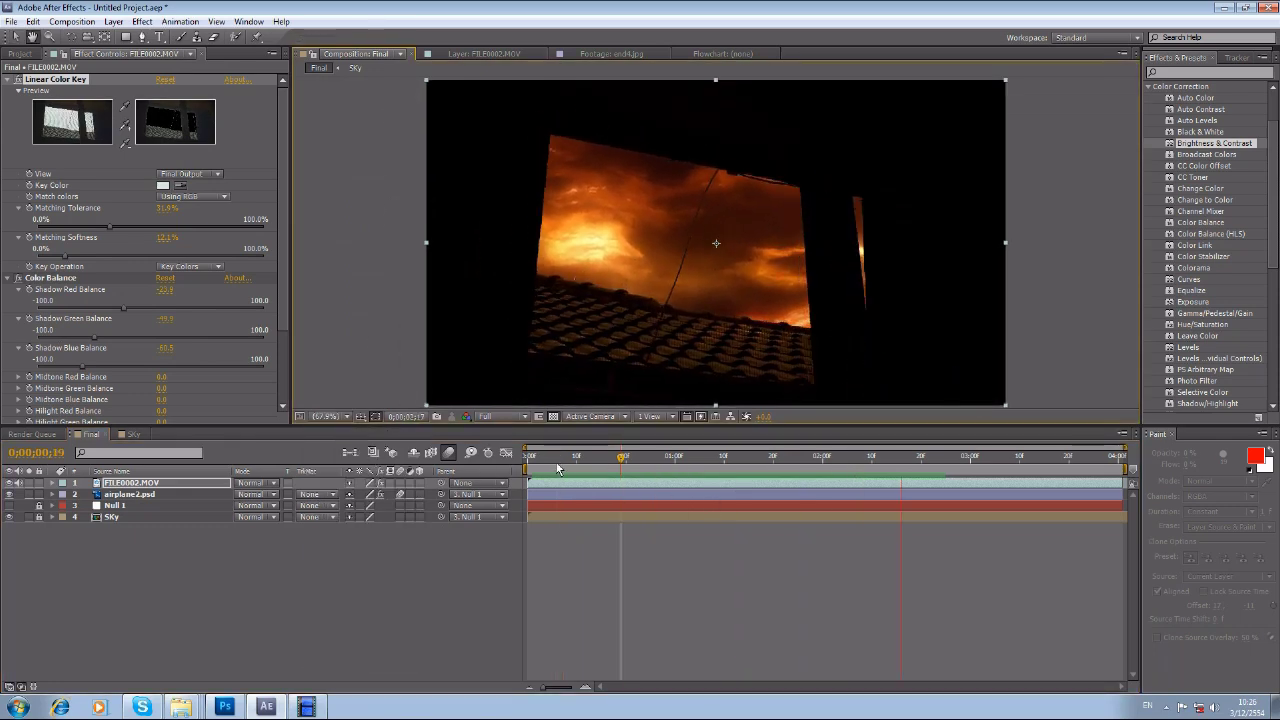
{"action": "left_click", "coordinate": [532, 465]}
Preview the DVBlackBurn01a.mov footage and add it to the Final composition directly below airplane2.psd
{"action": "left_click", "coordinate": [70, 540]}
{"action": "left_click", "coordinate": [20, 54]}
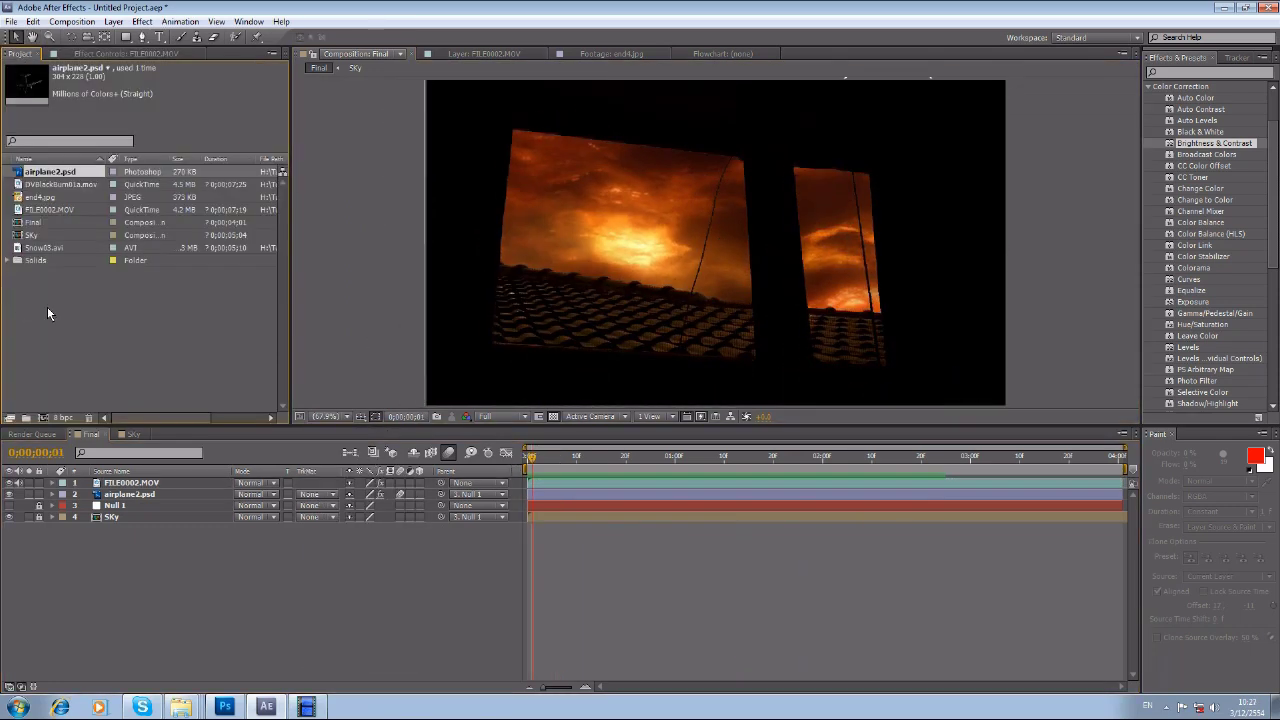
{"action": "left_click", "coordinate": [47, 313]}
{"action": "left_click", "coordinate": [17, 188]}
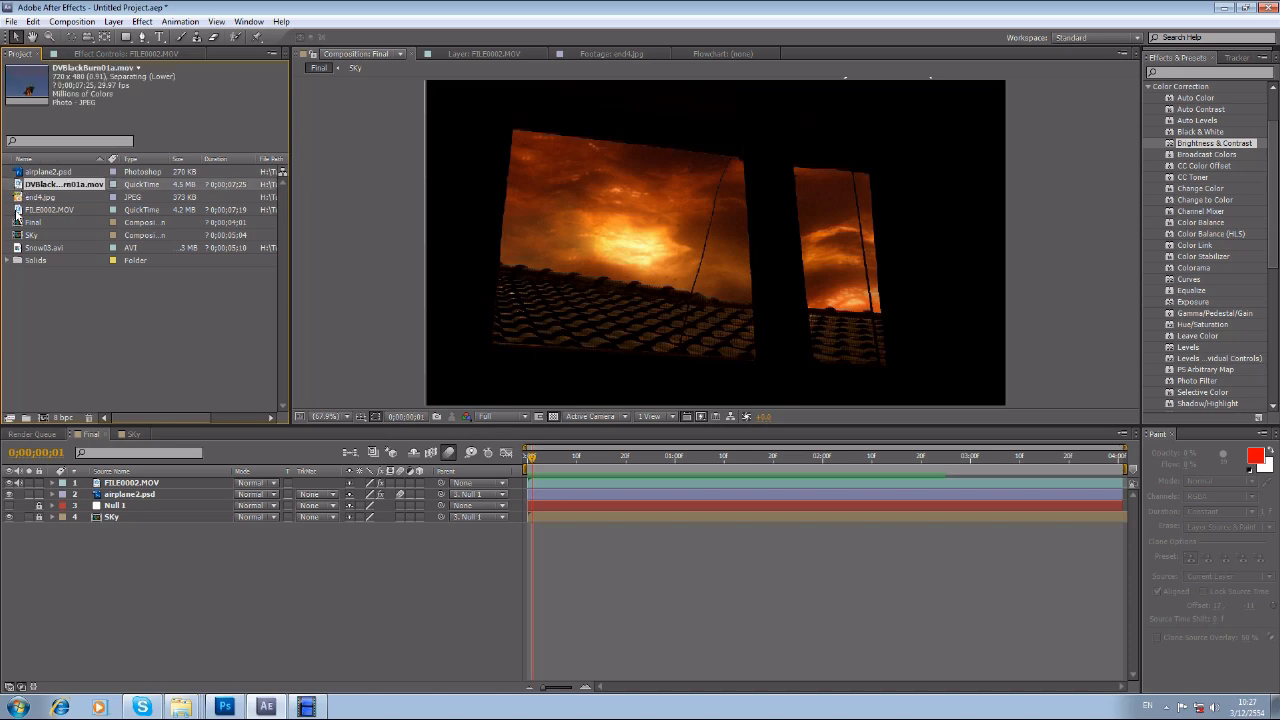
{"action": "double_click", "coordinate": [19, 190]}
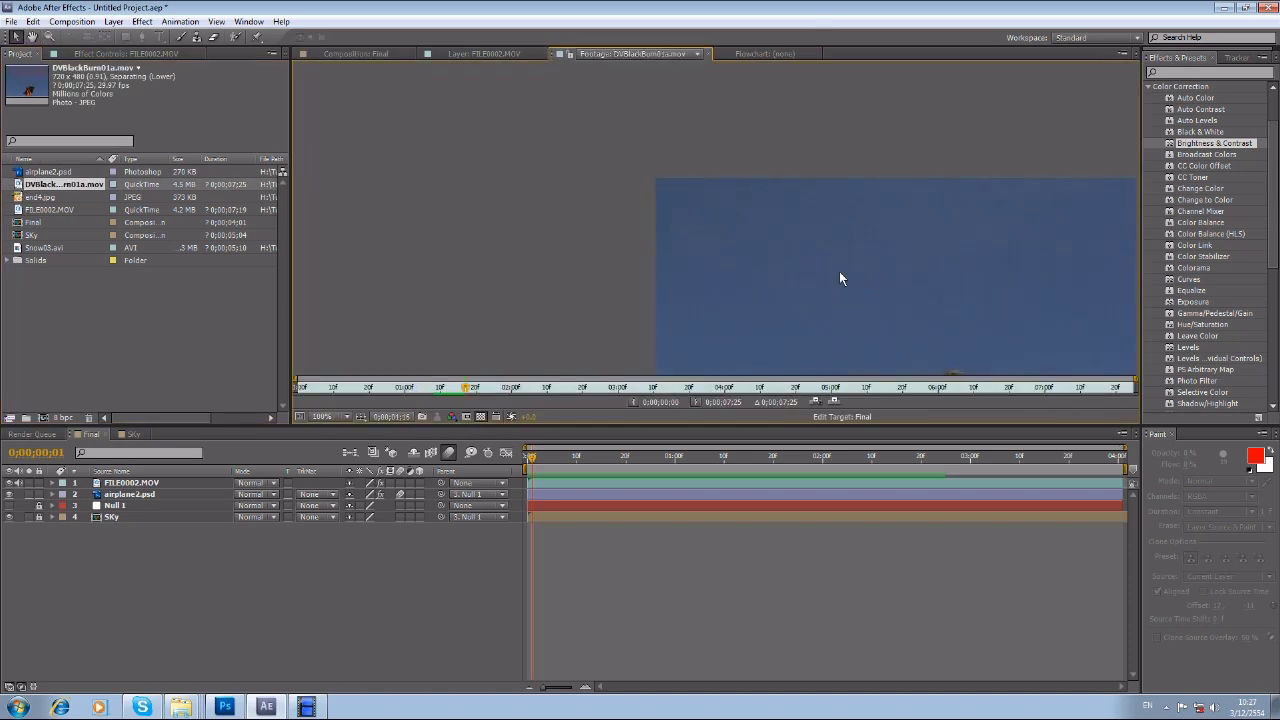
{"action": "scroll", "coordinate": [627, 245], "scroll_direction": "down", "scroll_amount": 1}
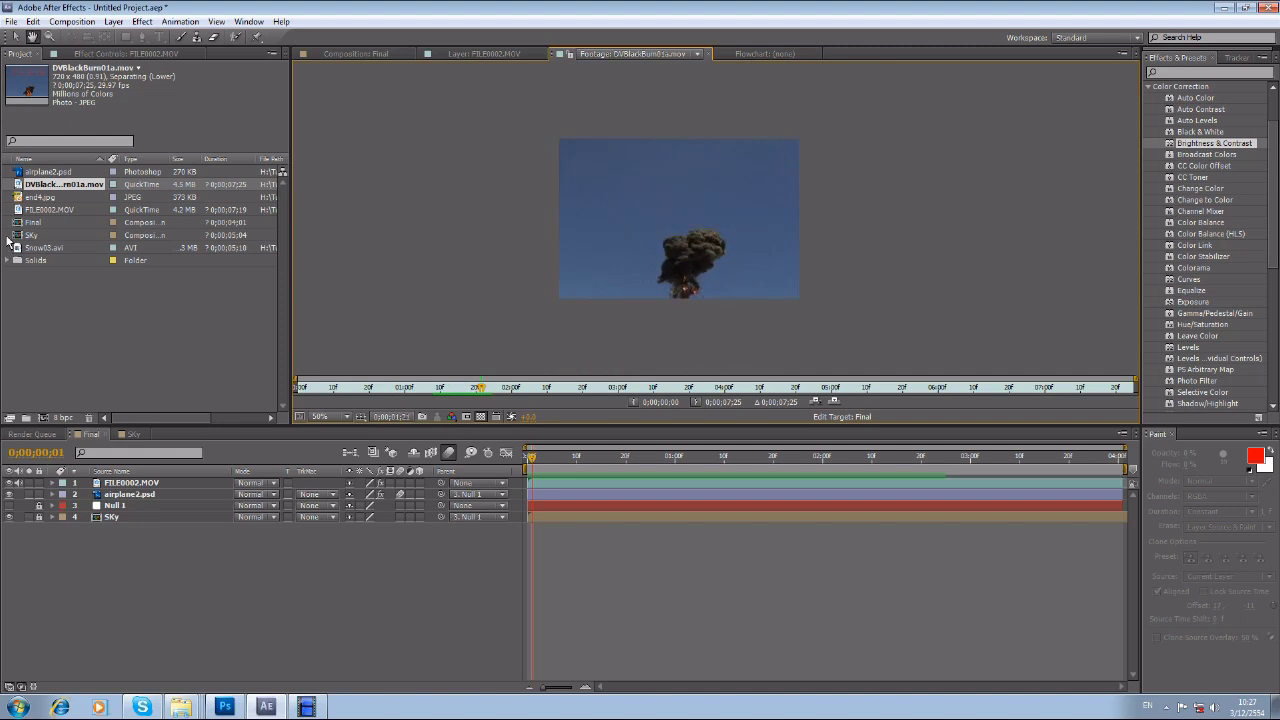
{"action": "left_click_drag", "start_coordinate": [40, 184], "coordinate": [80, 499]}
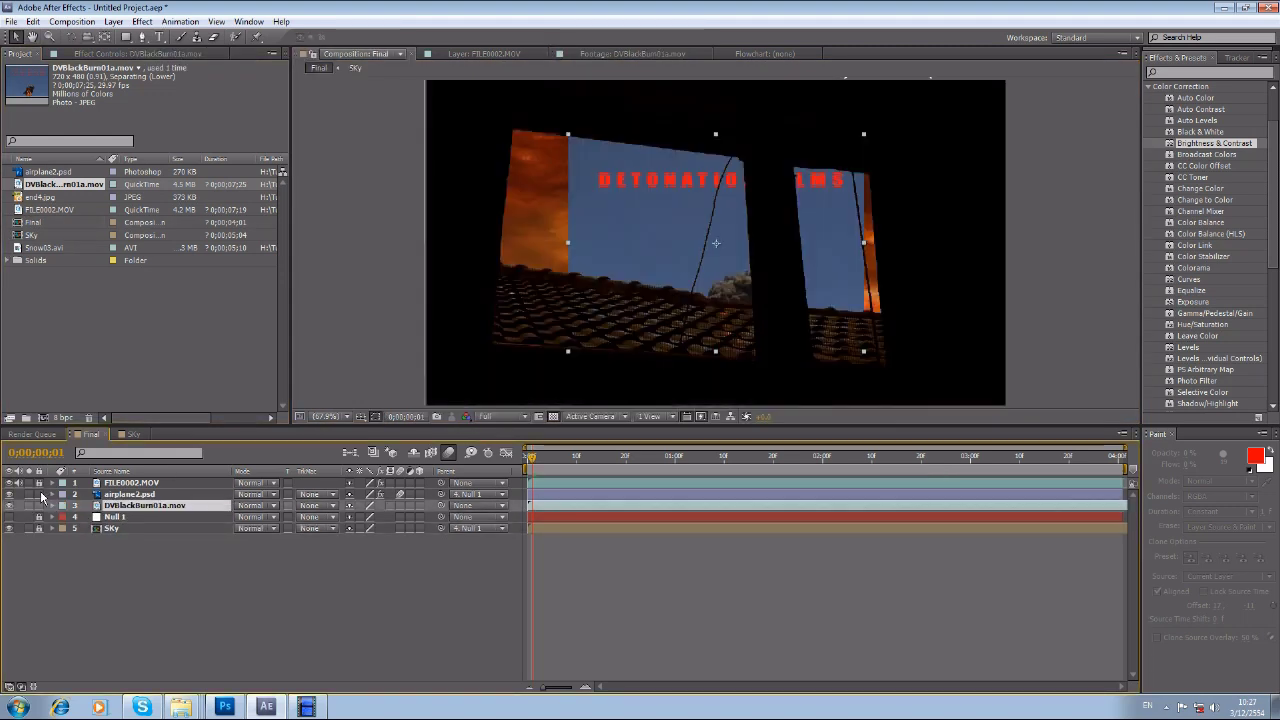
Parent the DVBlackBurn01a.mov layer to Null 1, trim its beginning, and shift it to start at about 0;00;02;13
{"action": "left_click_drag", "start_coordinate": [531, 505], "coordinate": [588, 506]}
{"action": "key", "text": "space"}
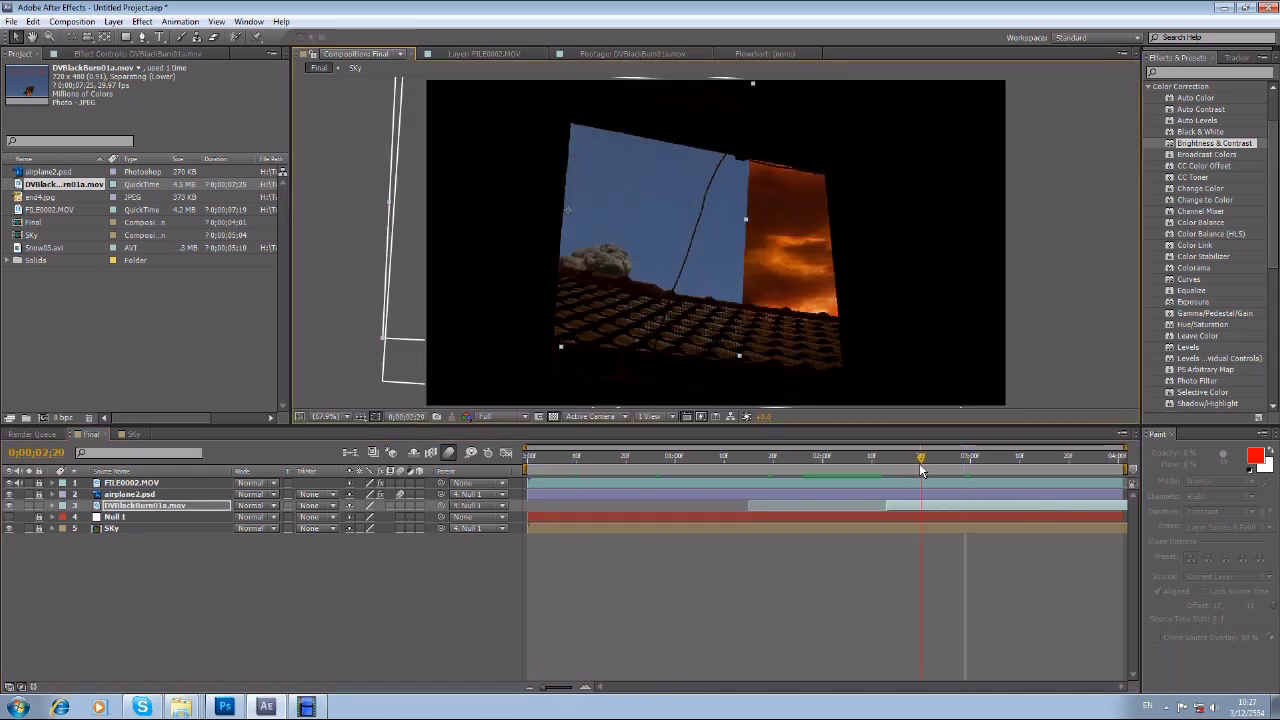
{"action": "left_click_drag", "start_coordinate": [921, 459], "coordinate": [867, 459]}
{"action": "key", "text": "space"}
{"action": "left_click", "coordinate": [886, 460]}
{"action": "mouse_move", "coordinate": [900, 505]}
{"action": "left_mouse_down"}
{"action": "mouse_move", "coordinate": [929, 503]}
{"action": "mouse_move", "coordinate": [882, 504]}
{"action": "left_mouse_up"}
{"action": "key", "text": "space"}
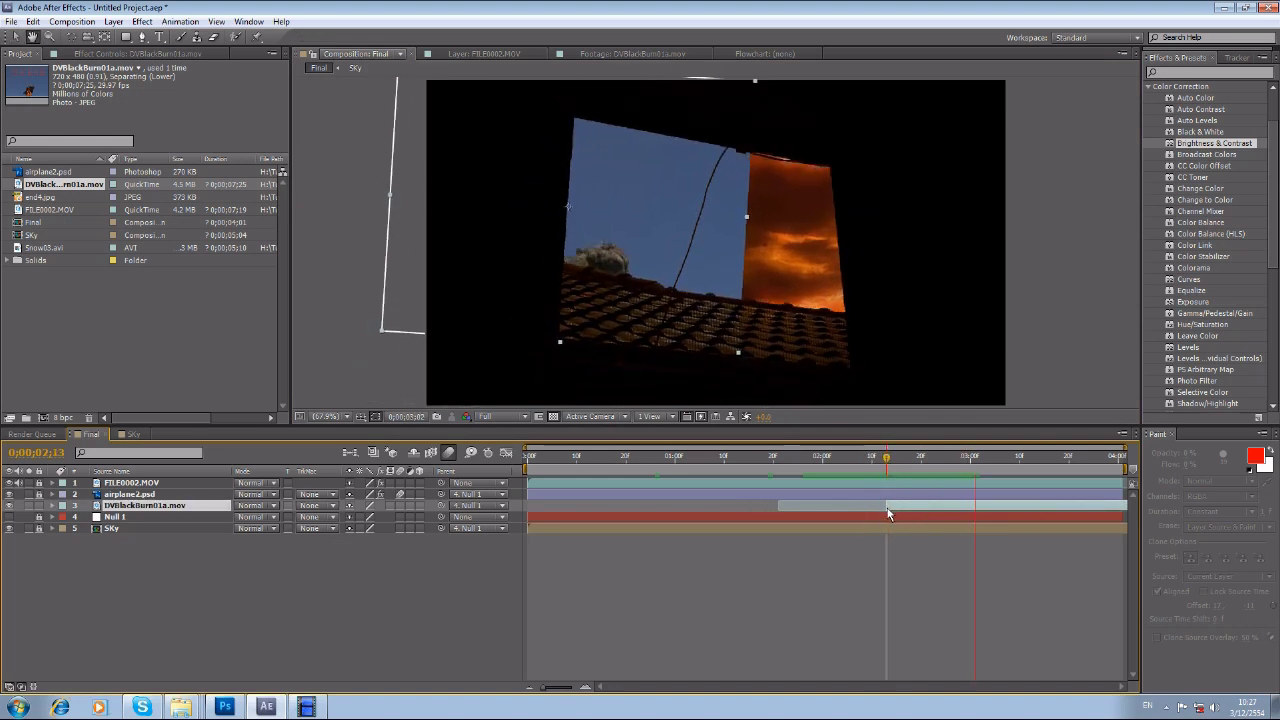
{"action": "key", "text": "space"}
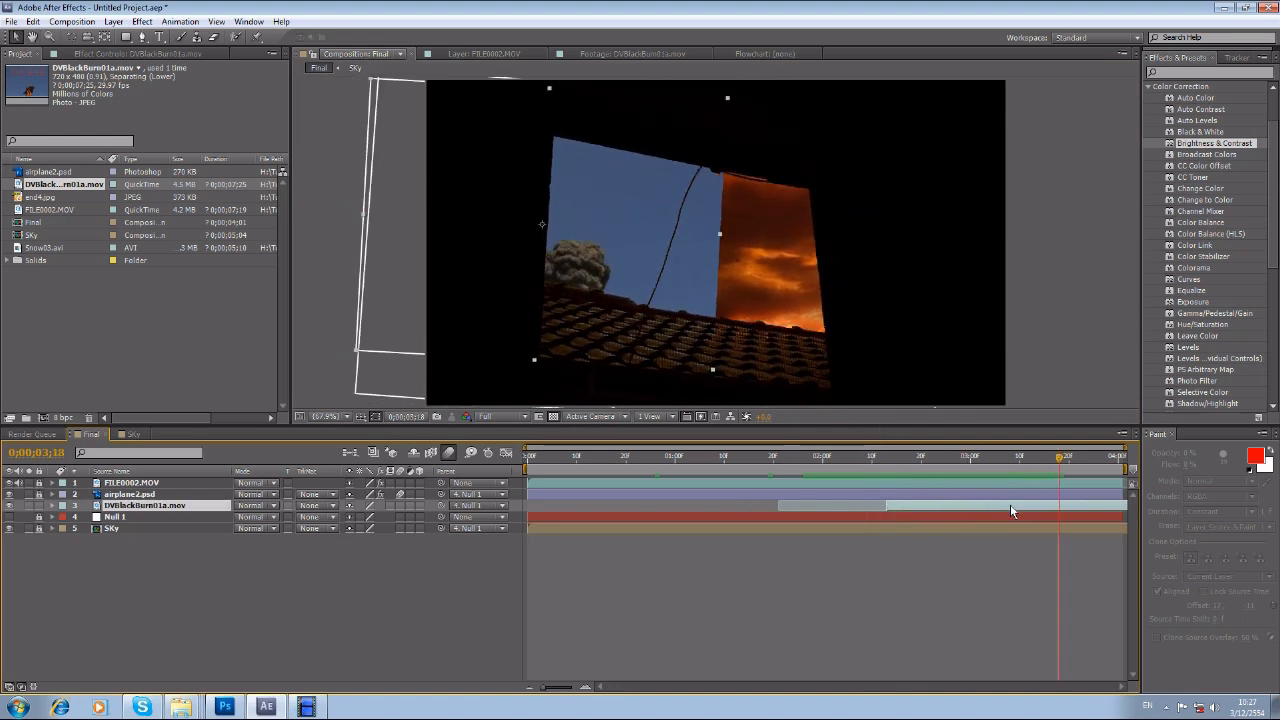
Solo the explosion layer and apply Keylight (1.2), sampling the blue sky as its Screen Colour
{"action": "left_click", "coordinate": [29, 506]}
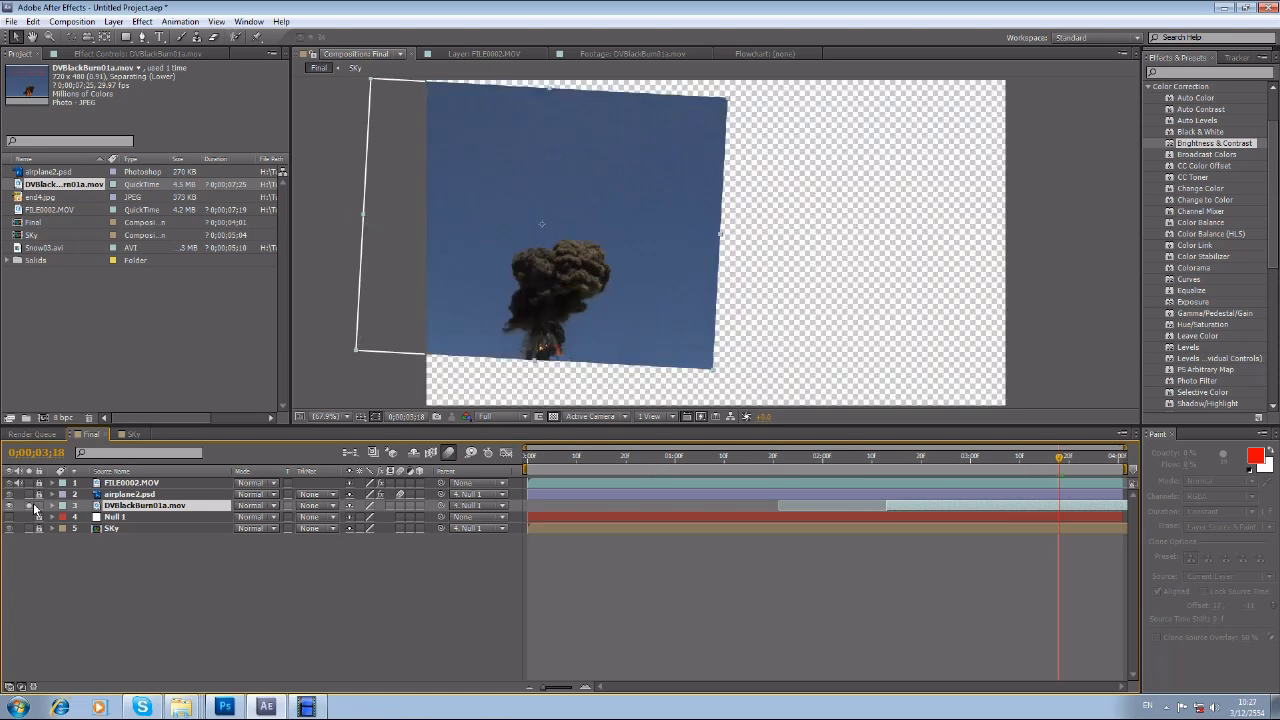
{"action": "left_click", "coordinate": [1149, 87]}
{"action": "left_click", "coordinate": [1149, 200]}
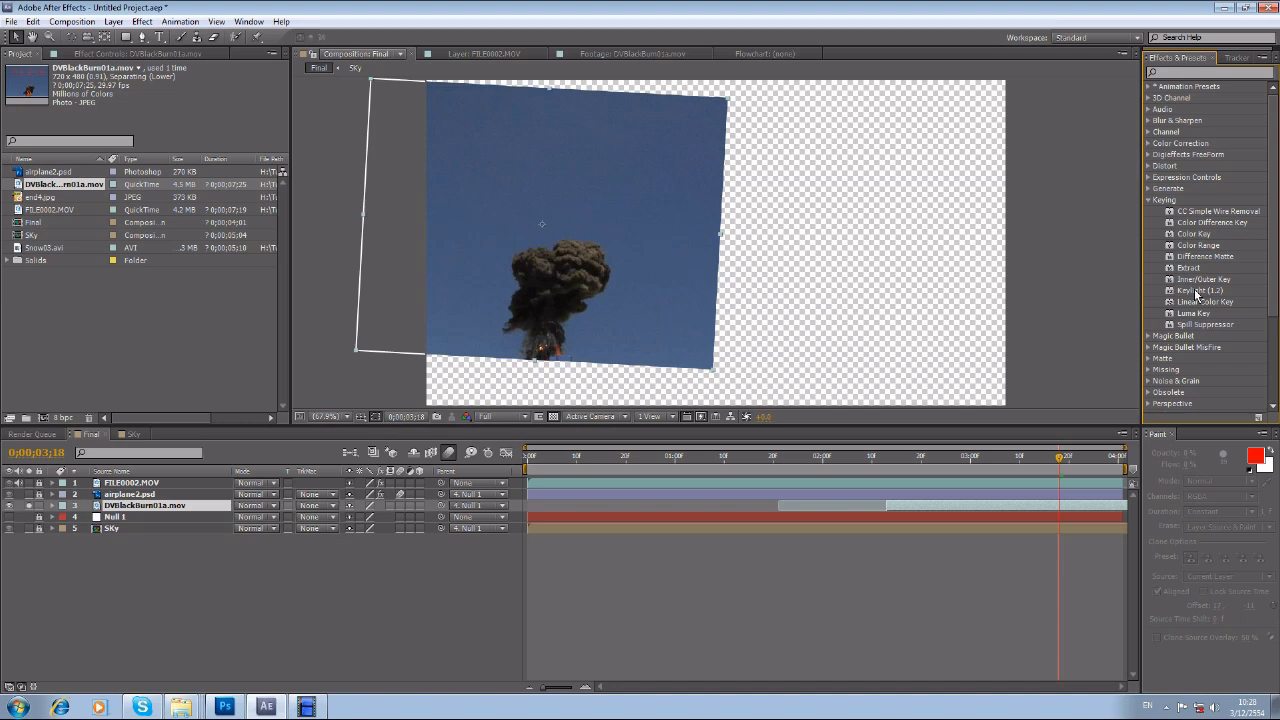
{"action": "left_click_drag", "start_coordinate": [1203, 299], "coordinate": [1018, 503]}
{"action": "left_click", "coordinate": [180, 166]}
{"action": "left_click", "coordinate": [624, 188]}
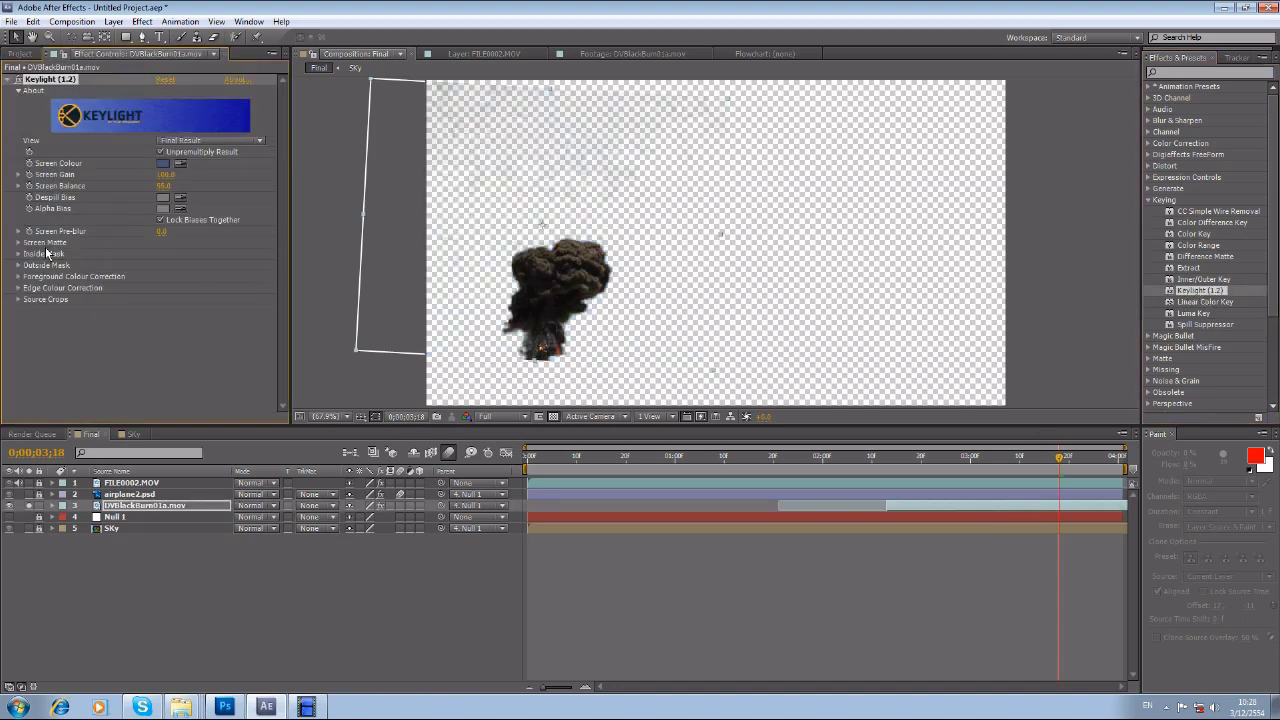
Set Keylight's Clip Black to about 29, Clip White to about 88 and Screen Softness to about 3.2, and unsolo the explosion layer
{"action": "left_click", "coordinate": [18, 242]}
{"action": "left_click", "coordinate": [30, 254]}
{"action": "left_click", "coordinate": [30, 283]}
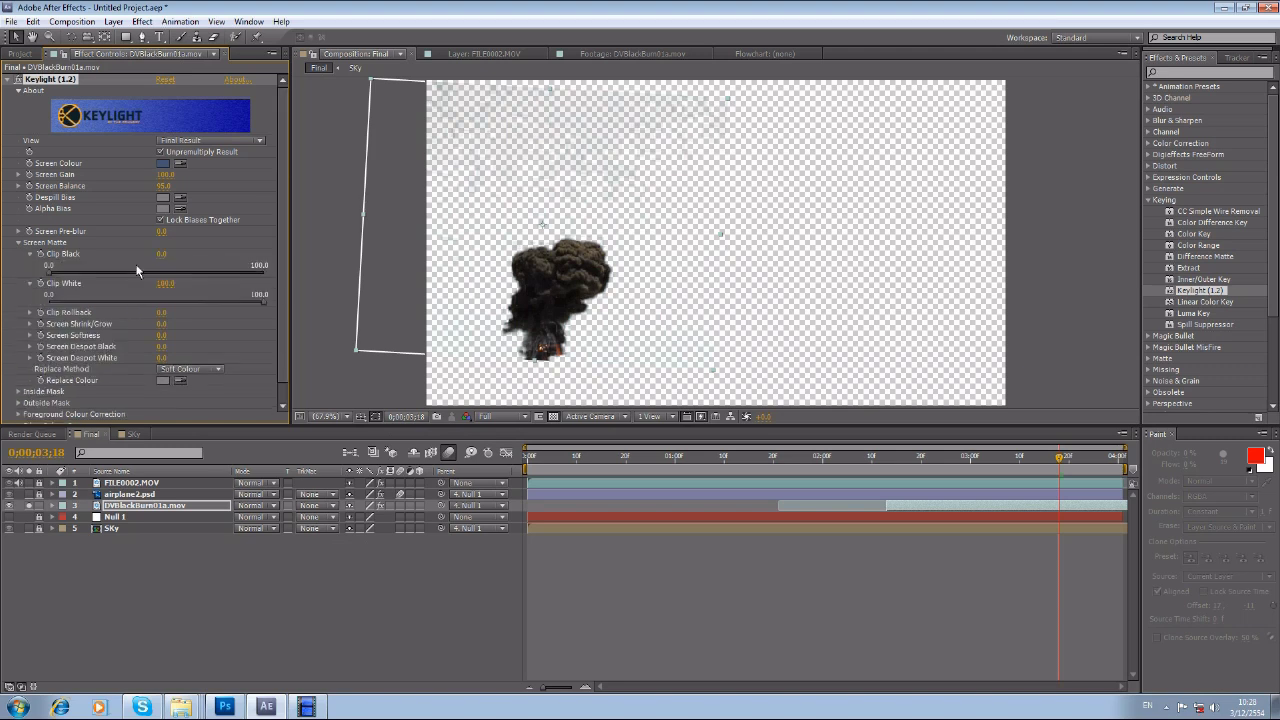
{"action": "left_click", "coordinate": [128, 273]}
{"action": "left_click_drag", "start_coordinate": [214, 301], "coordinate": [236, 301]}
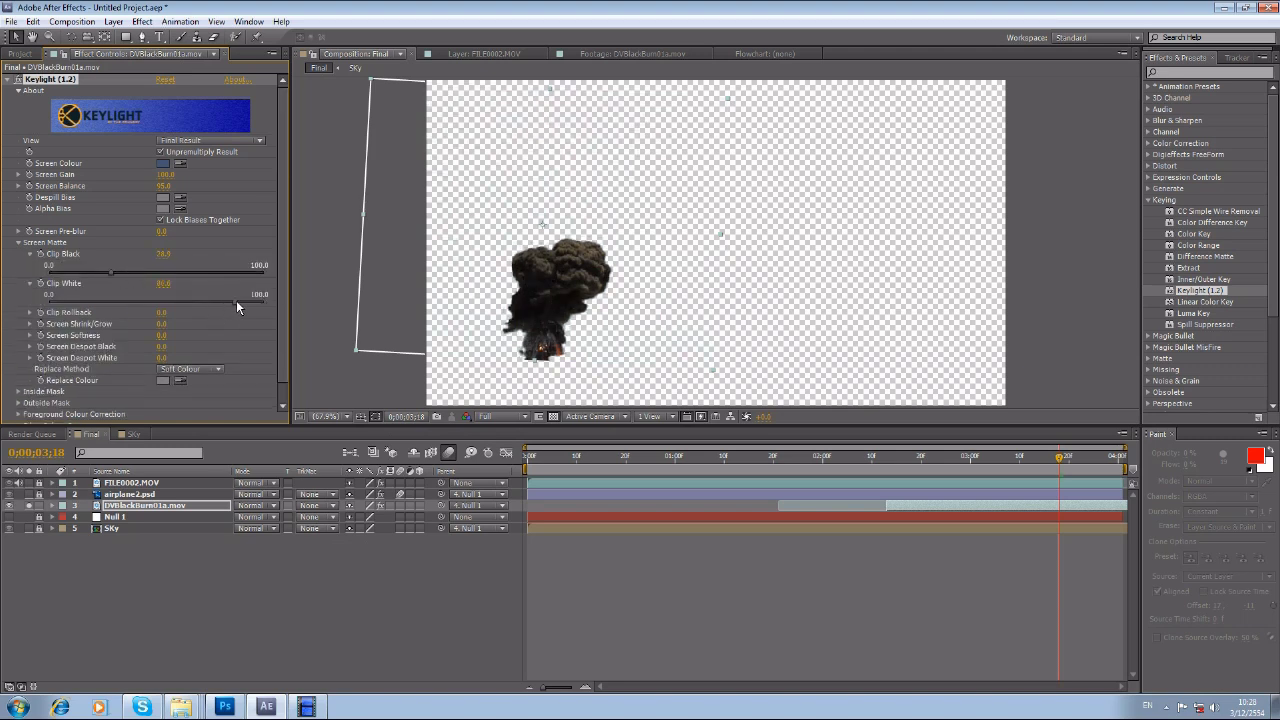
{"action": "left_click", "coordinate": [30, 335]}
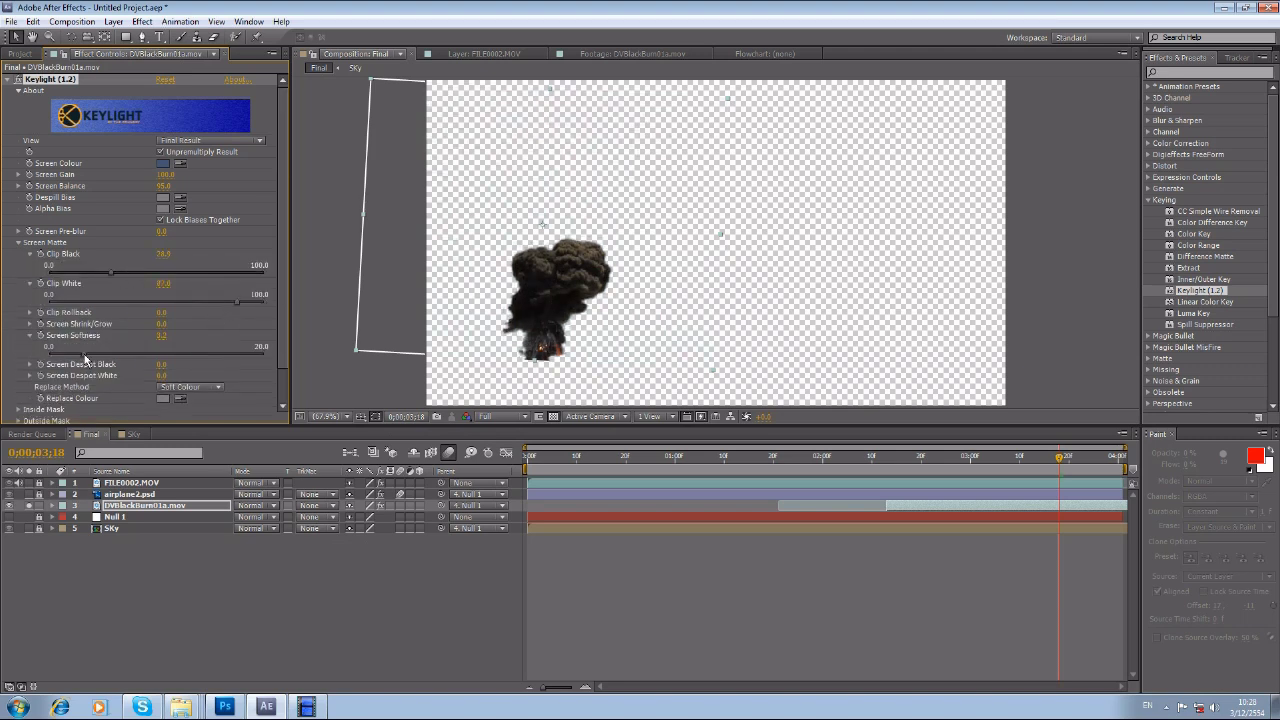
{"action": "left_click", "coordinate": [29, 505]}
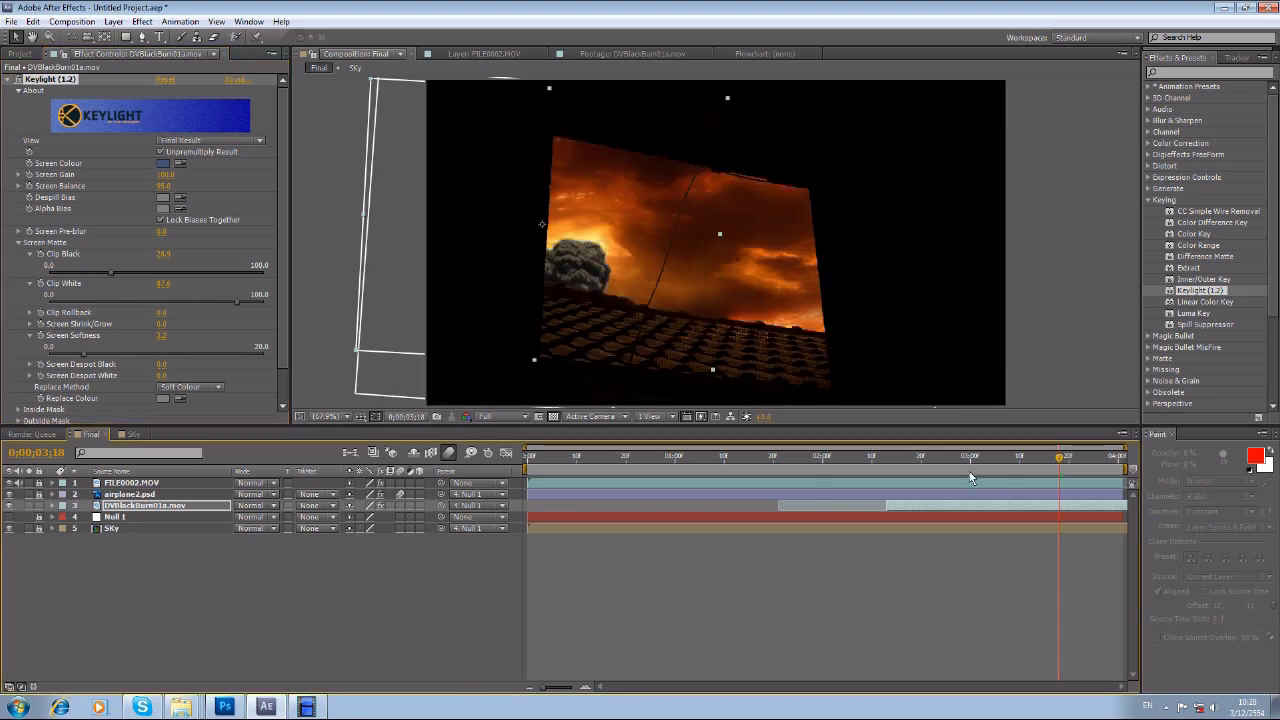
{"action": "left_click", "coordinate": [931, 457]}
{"action": "key", "text": "space"}
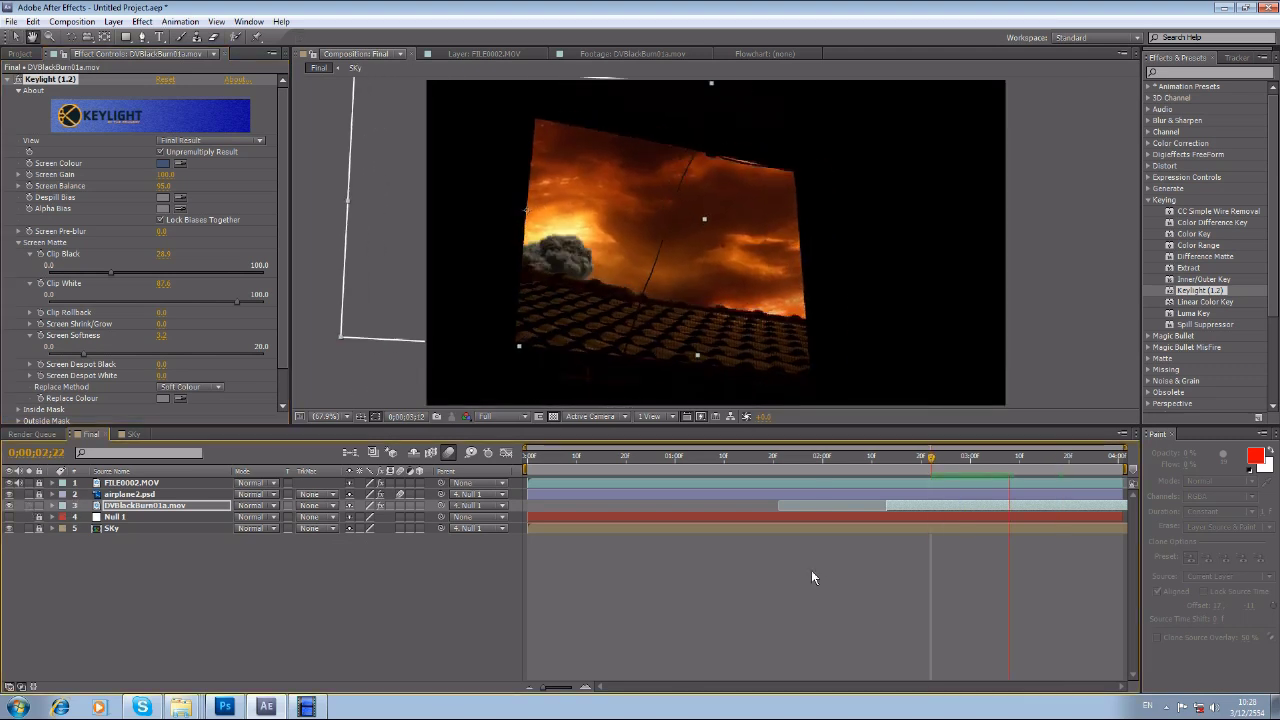
{"action": "left_click", "coordinate": [820, 597]}
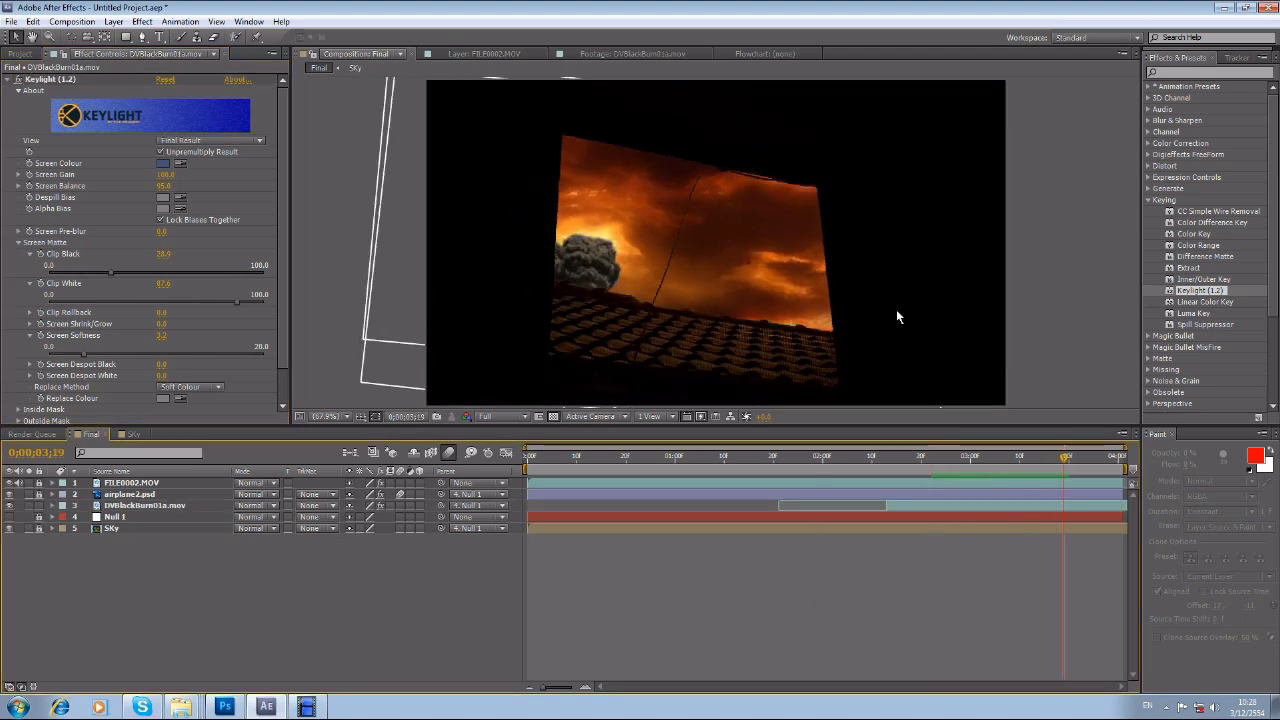
Apply the Color Balance effect to the DVBlackBurn01a.mov layer
{"action": "left_click", "coordinate": [1145, 200]}
{"action": "left_click", "coordinate": [1148, 144]}
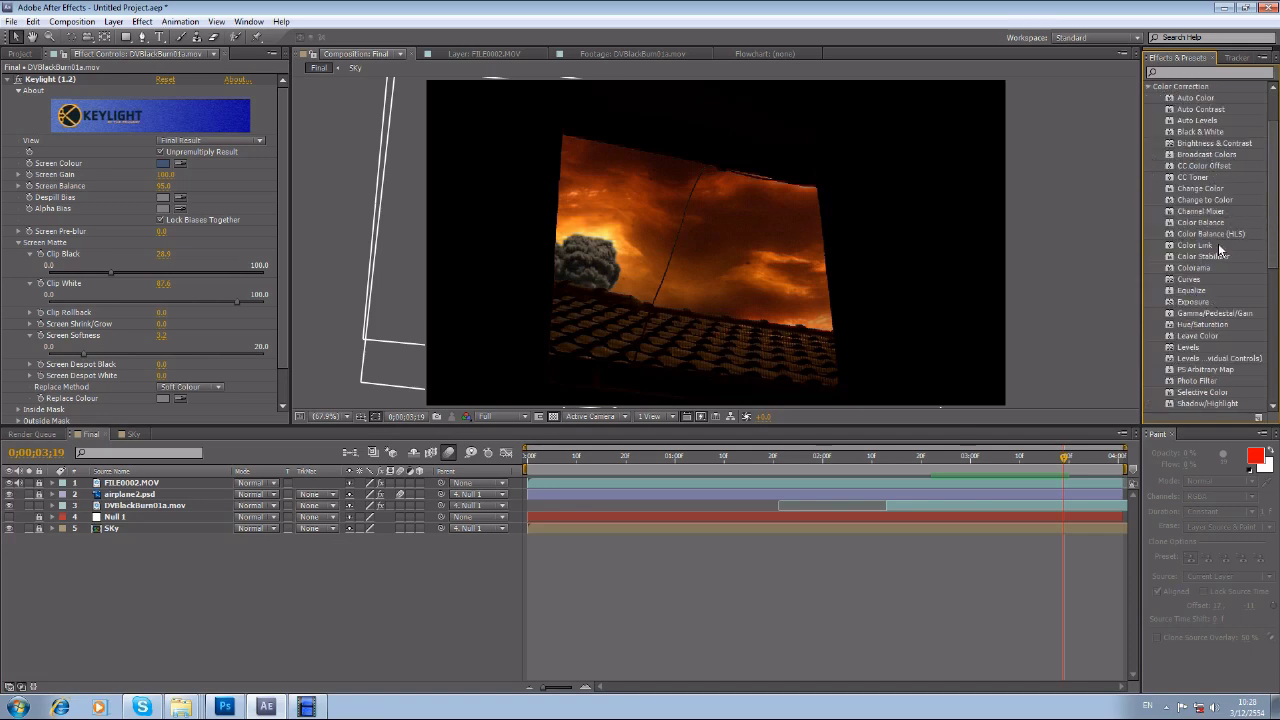
{"action": "left_click", "coordinate": [1187, 227]}
{"action": "left_click", "coordinate": [1008, 505]}
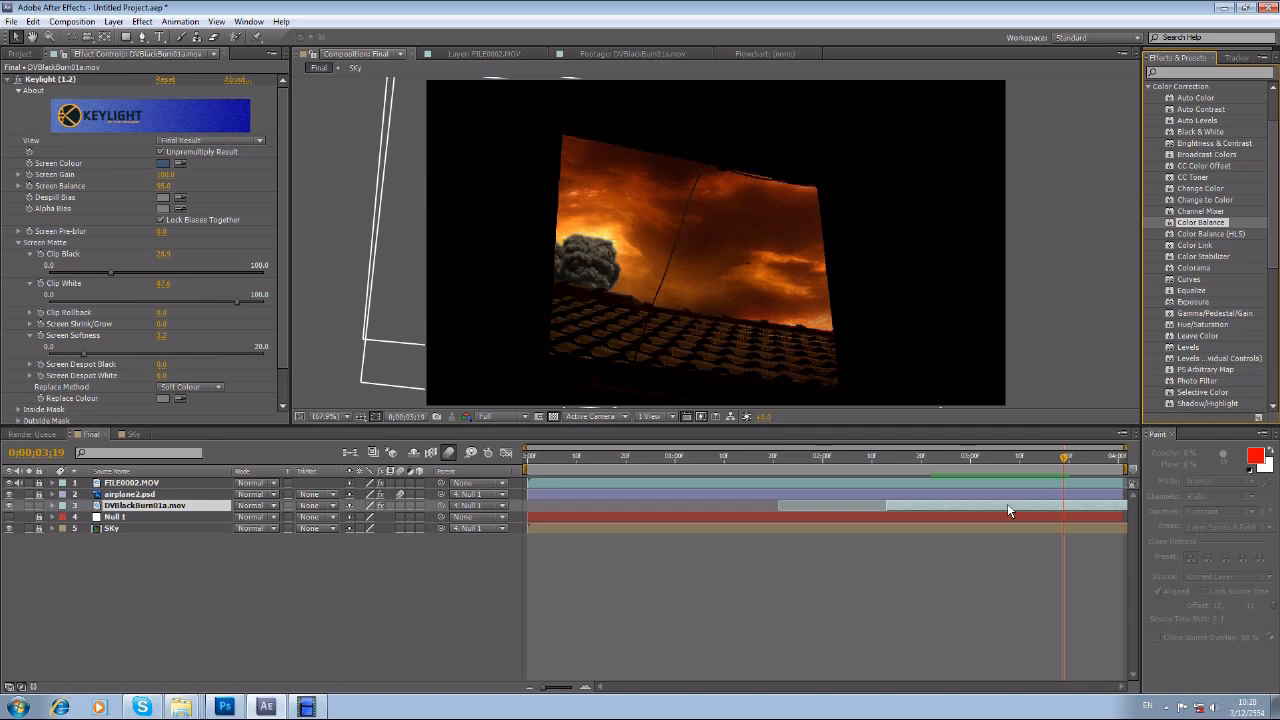
{"action": "scroll", "coordinate": [20, 120], "scroll_direction": "up", "scroll_amount": 5}
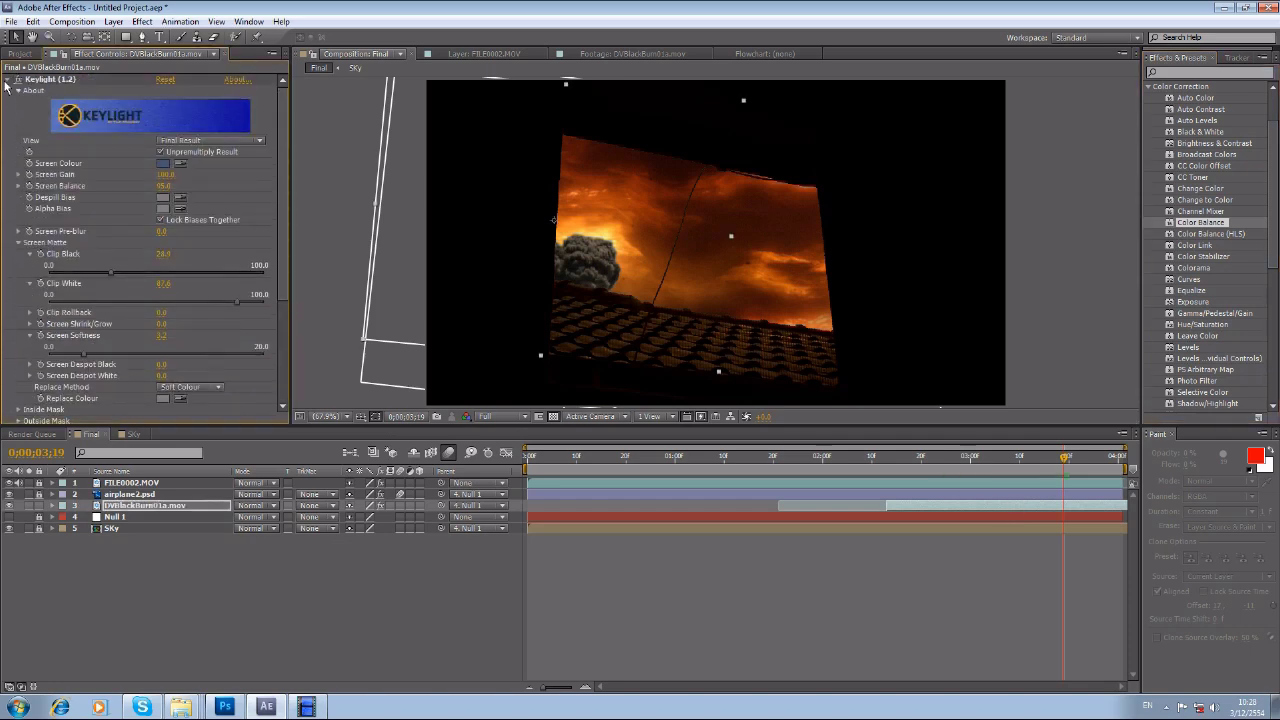
Set the explosion's Shadow Green Balance to about -30 and lower its Shadow Blue Balance below -44
{"action": "left_click", "coordinate": [7, 80]}
{"action": "left_click", "coordinate": [18, 125]}
{"action": "left_click", "coordinate": [18, 113]}
{"action": "left_click", "coordinate": [18, 102]}
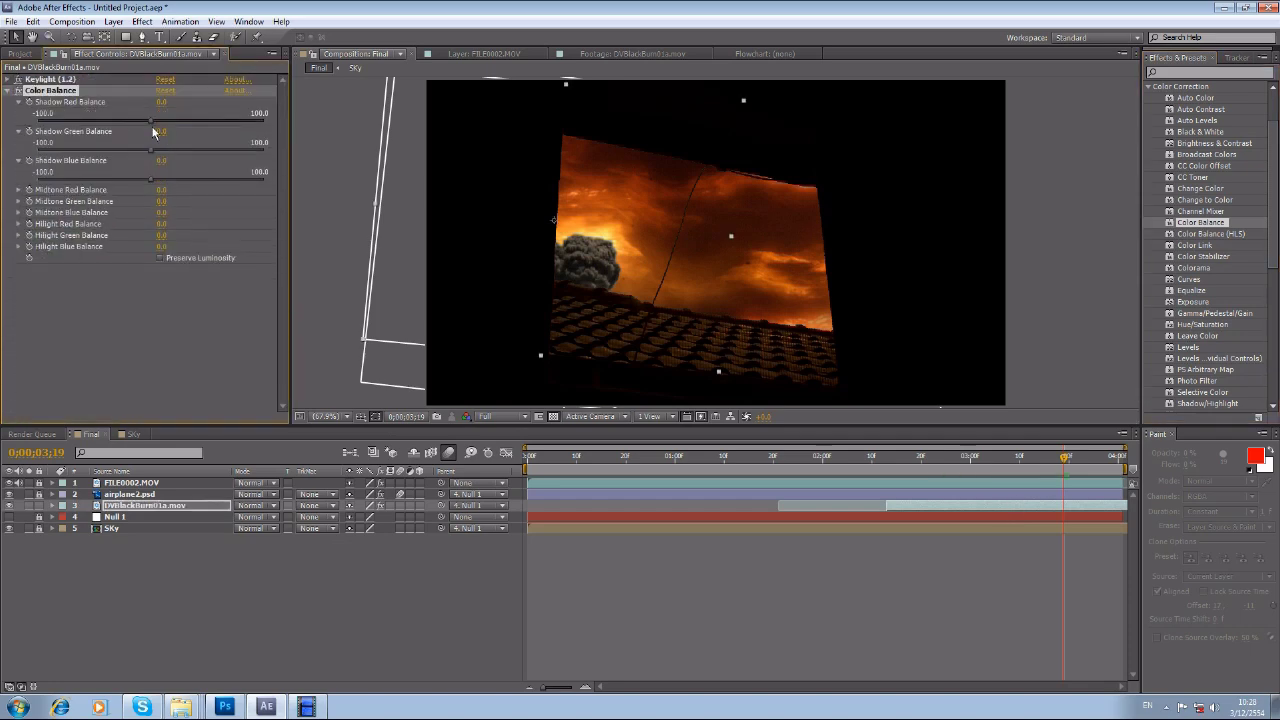
{"action": "left_click", "coordinate": [101, 179]}
{"action": "left_click", "coordinate": [125, 149]}
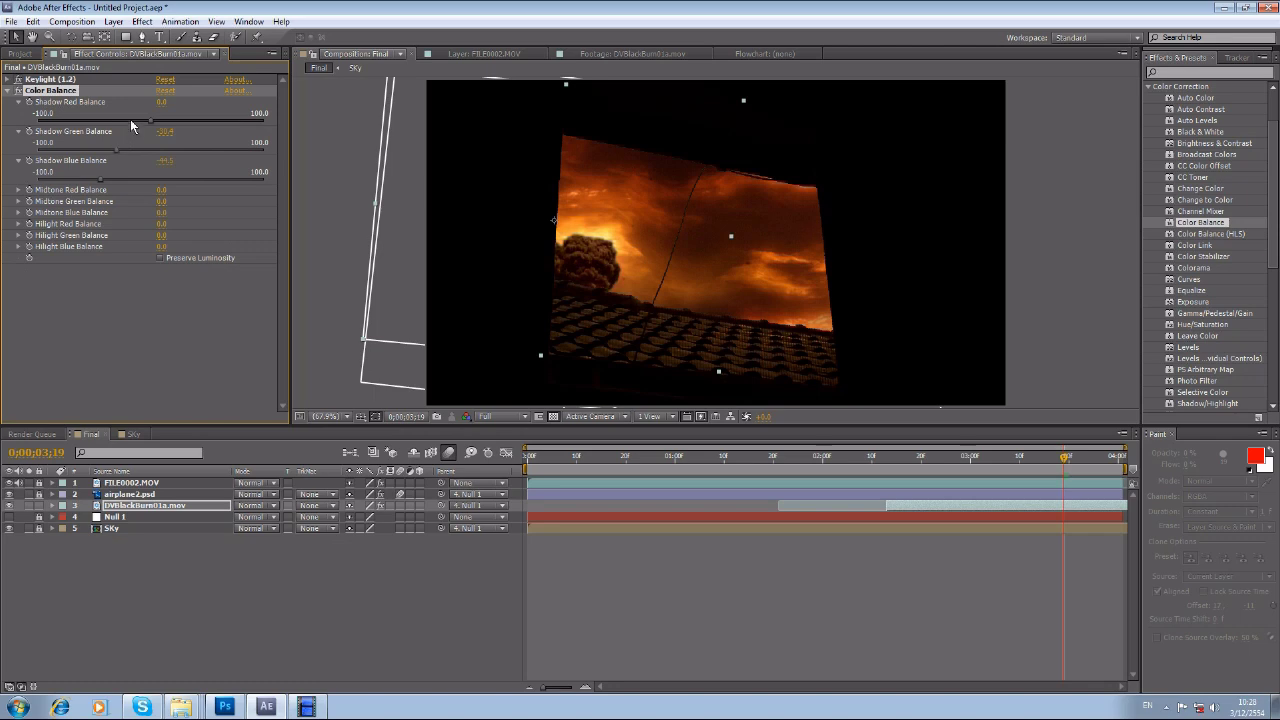
{"action": "left_click", "coordinate": [89, 180]}
{"action": "left_click", "coordinate": [877, 462]}
{"action": "left_click", "coordinate": [814, 577]}
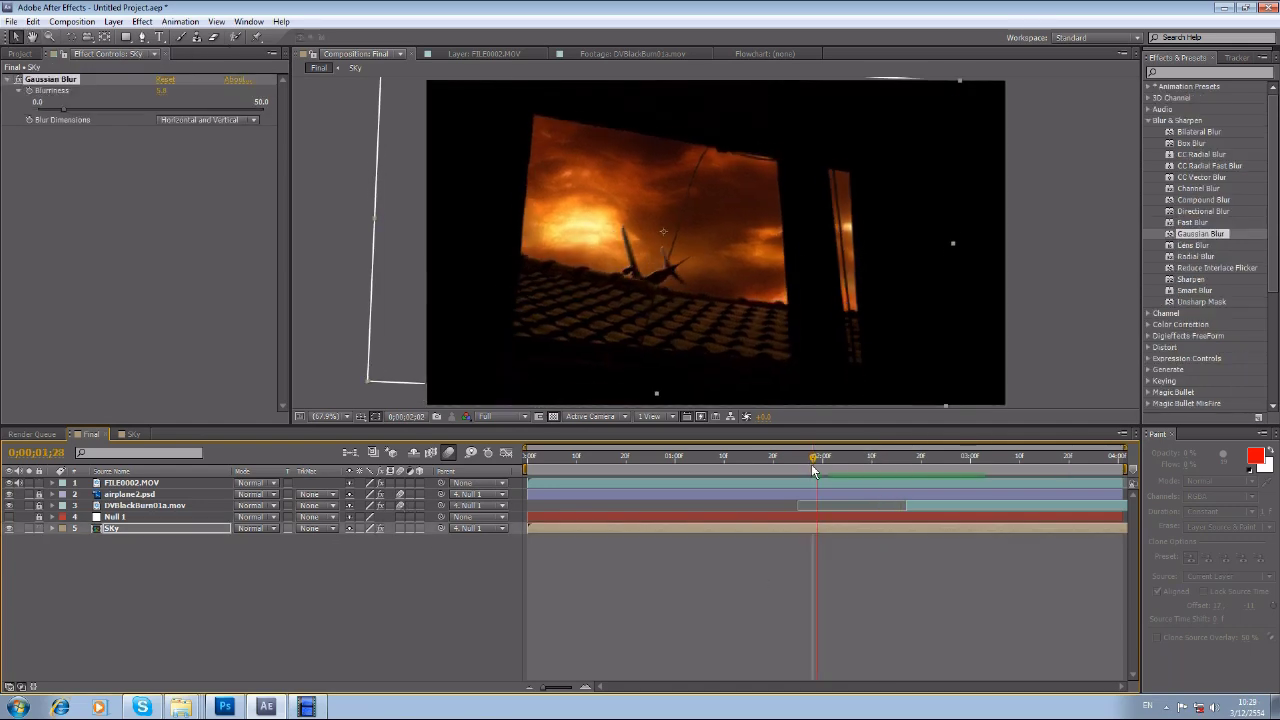
At 0;00;00;18, flip the Sky layer horizontally, stretch it slightly wider, and adjust its height from its lower edge
{"action": "left_click_drag", "start_coordinate": [811, 464], "coordinate": [582, 469]}
{"action": "key", "text": "space"}
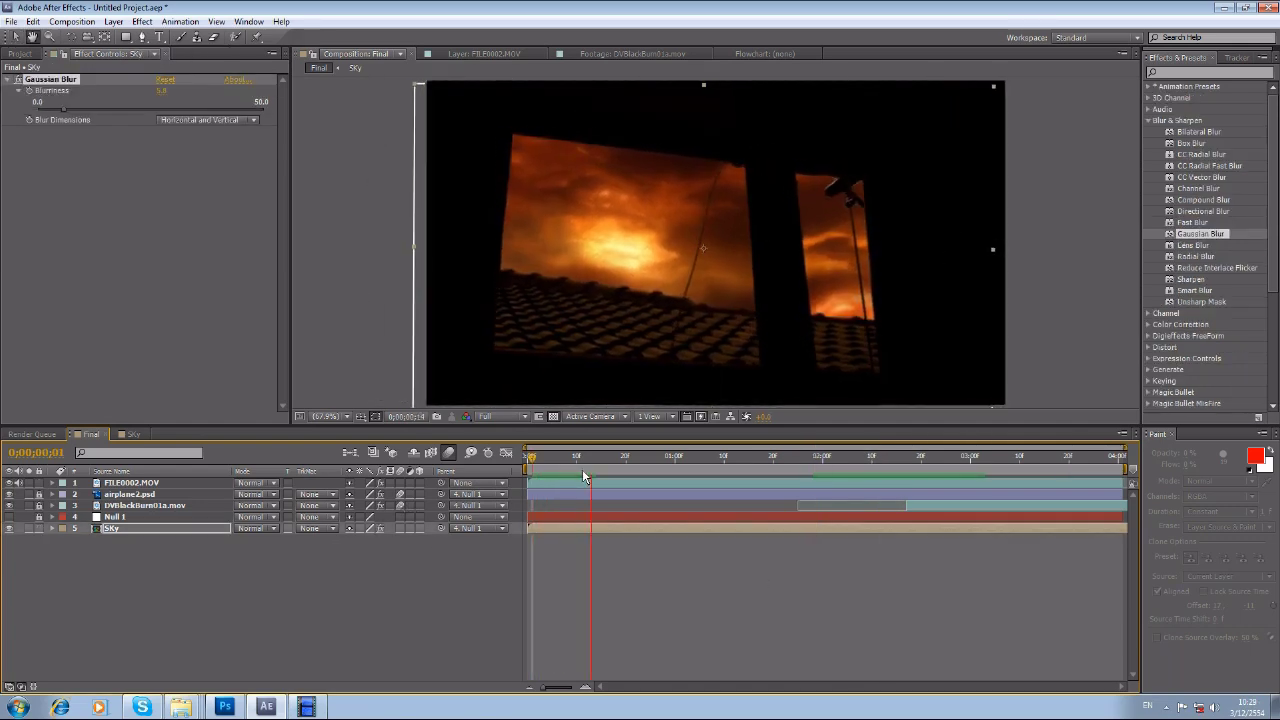
{"action": "left_click", "coordinate": [108, 528]}
{"action": "scroll", "coordinate": [676, 286], "scroll_direction": "down", "scroll_amount": 1}
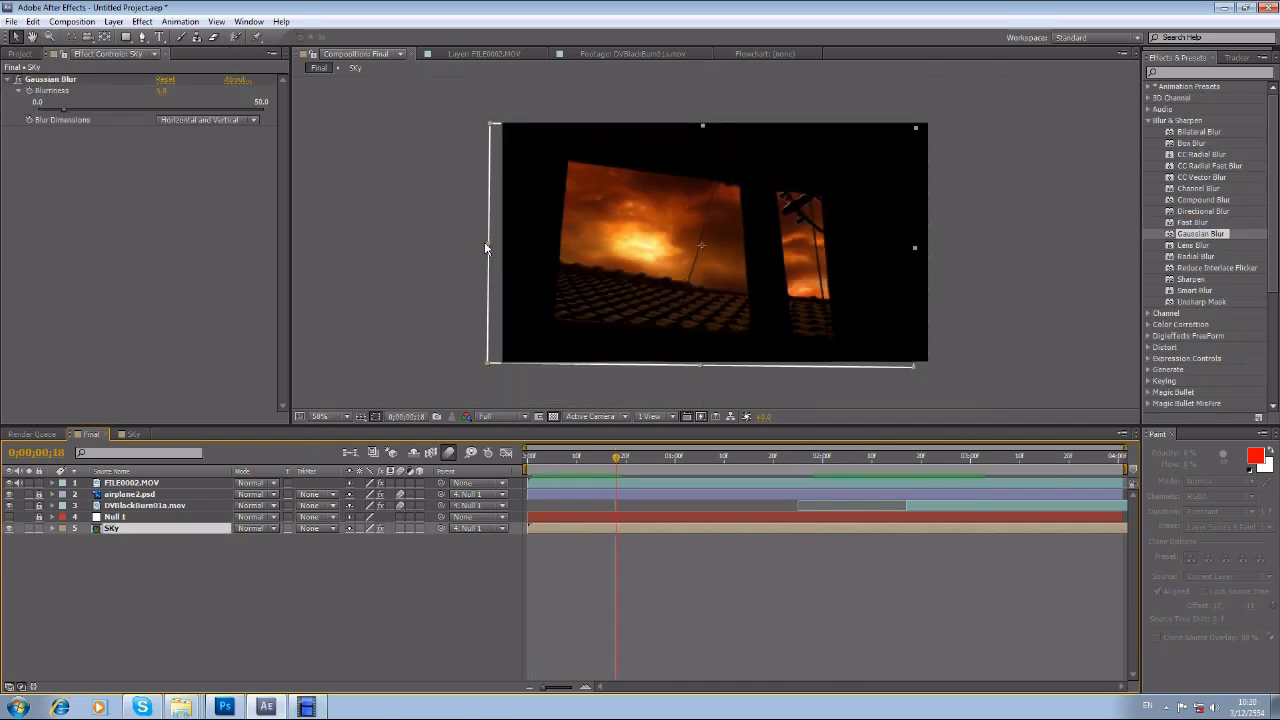
{"action": "left_click_drag", "start_coordinate": [484, 241], "coordinate": [921, 257]}
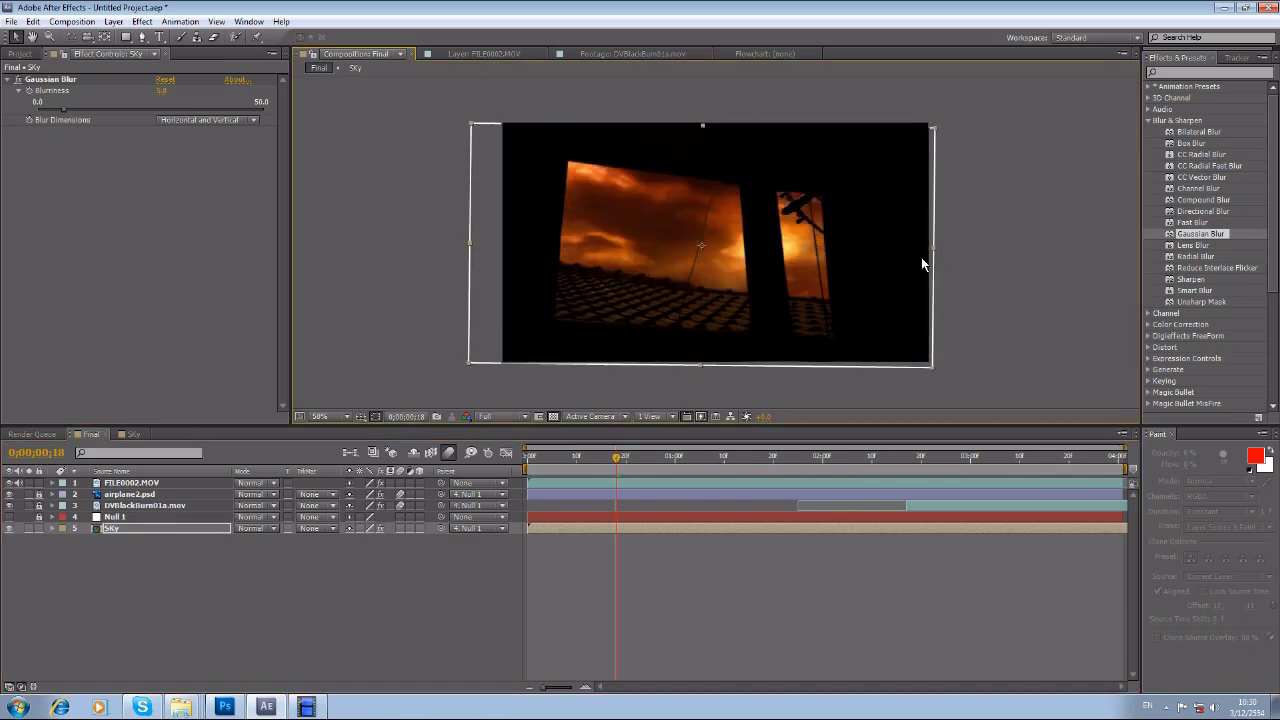
{"action": "left_click_drag", "start_coordinate": [698, 371], "coordinate": [708, 356]}
Play the composite and examine the airplane's edges against the sky in close-up at 0;00;01;02
{"action": "key", "text": "space"}
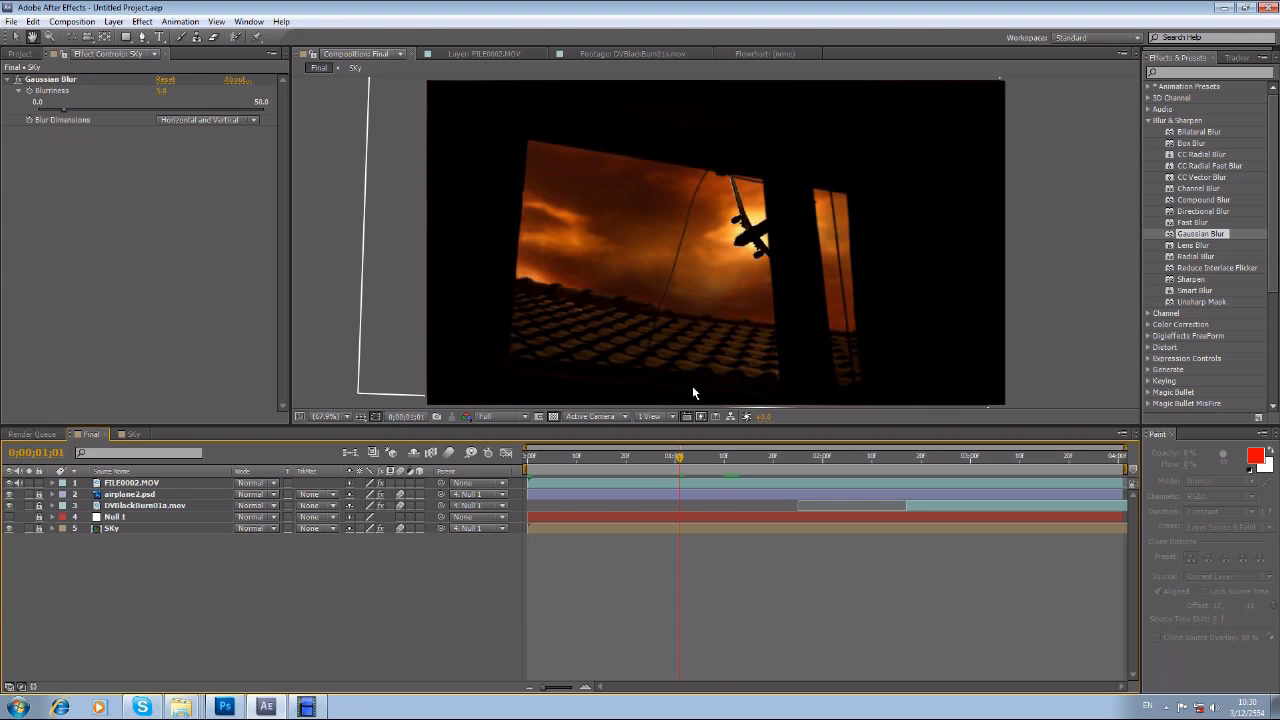
{"action": "scroll", "coordinate": [773, 212], "scroll_direction": "up", "scroll_amount": 1}
{"action": "scroll", "coordinate": [828, 255], "scroll_direction": "up", "scroll_amount": 1}
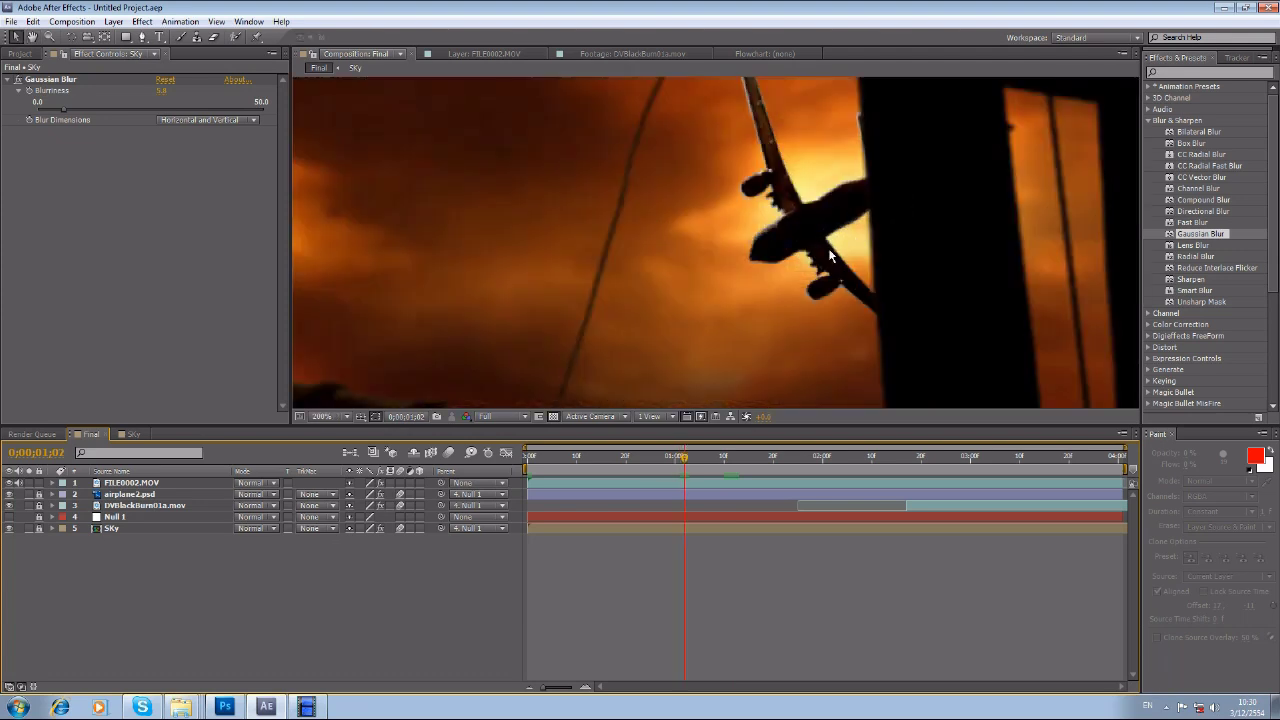
{"action": "scroll", "coordinate": [816, 242], "scroll_direction": "down", "scroll_amount": 1}
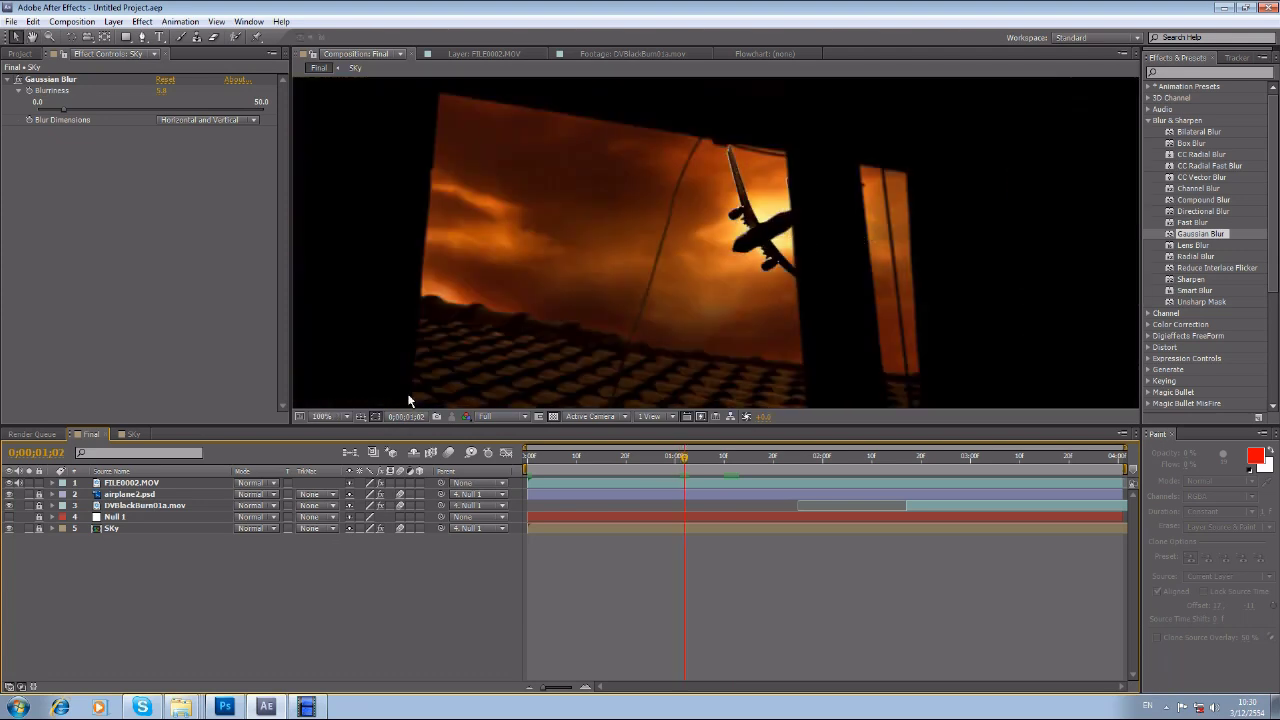
{"action": "scroll", "coordinate": [771, 268], "scroll_direction": "up", "scroll_amount": 1}
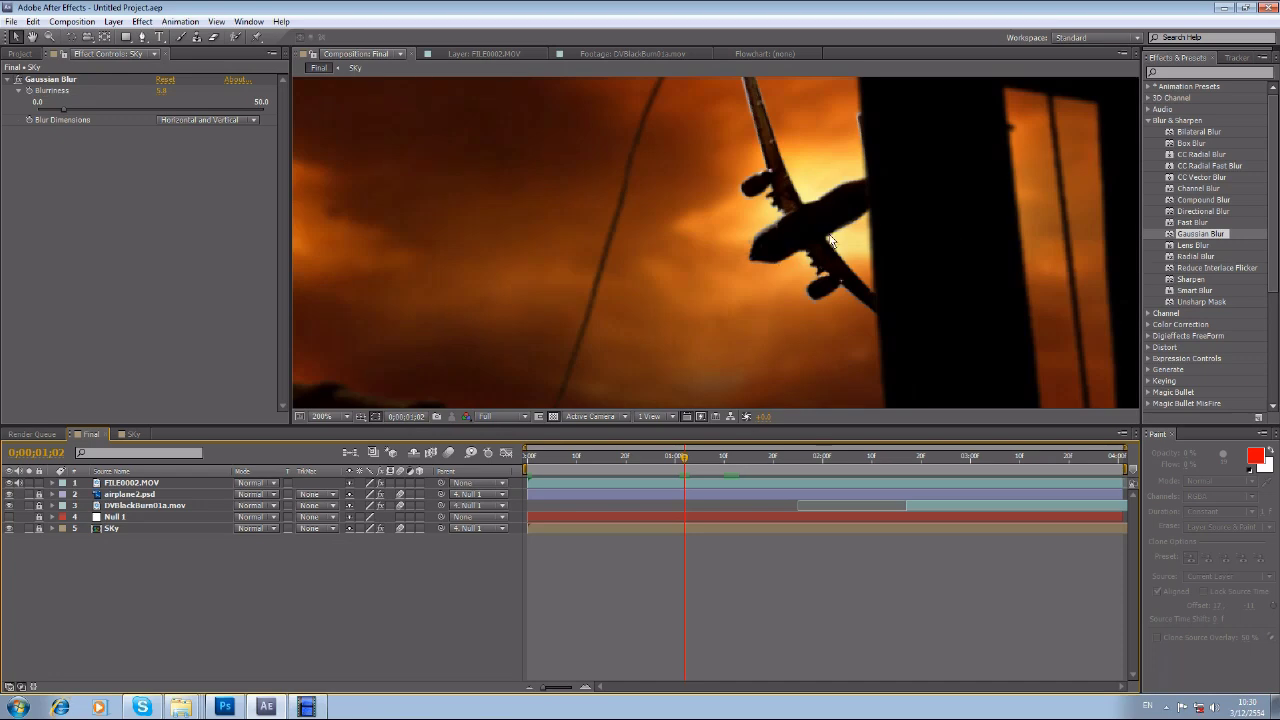
Lock the FILE0002.MOV layer and add a new adjustment layer at the top of the Final composition
{"action": "scroll", "coordinate": [868, 262], "scroll_direction": "down", "scroll_amount": 2}
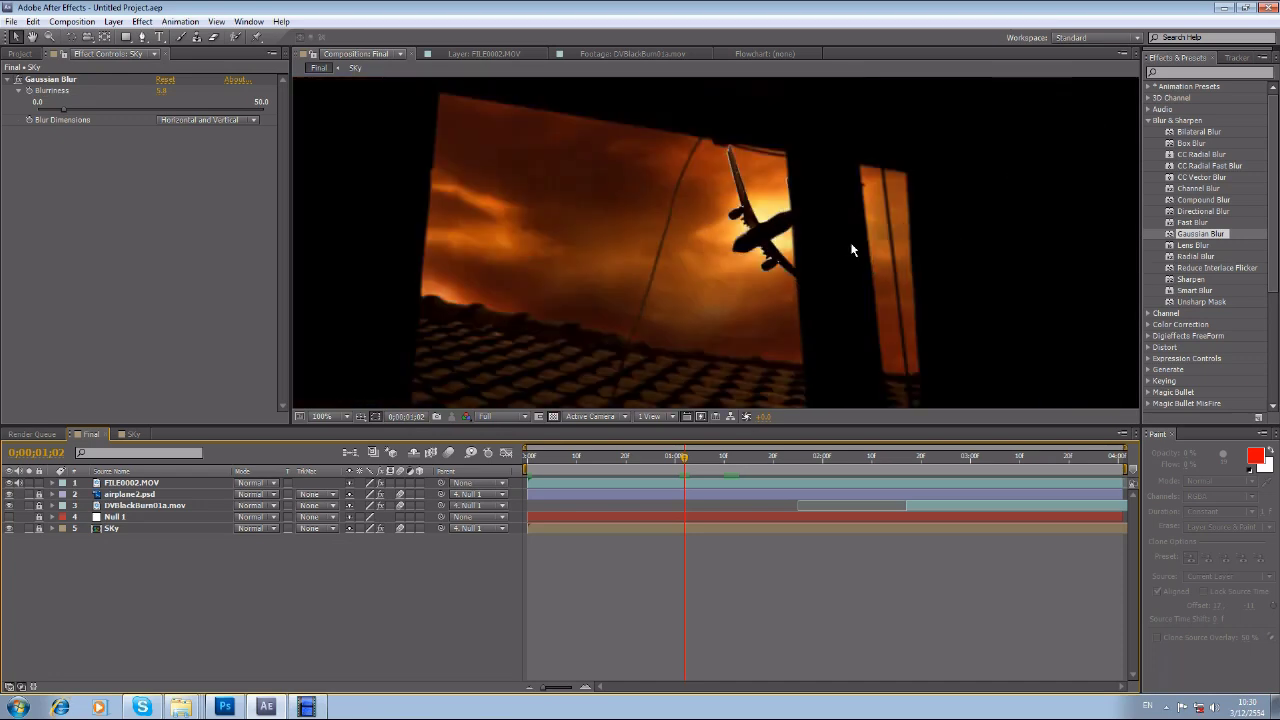
{"action": "left_click", "coordinate": [322, 417]}
{"action": "left_click", "coordinate": [360, 448]}
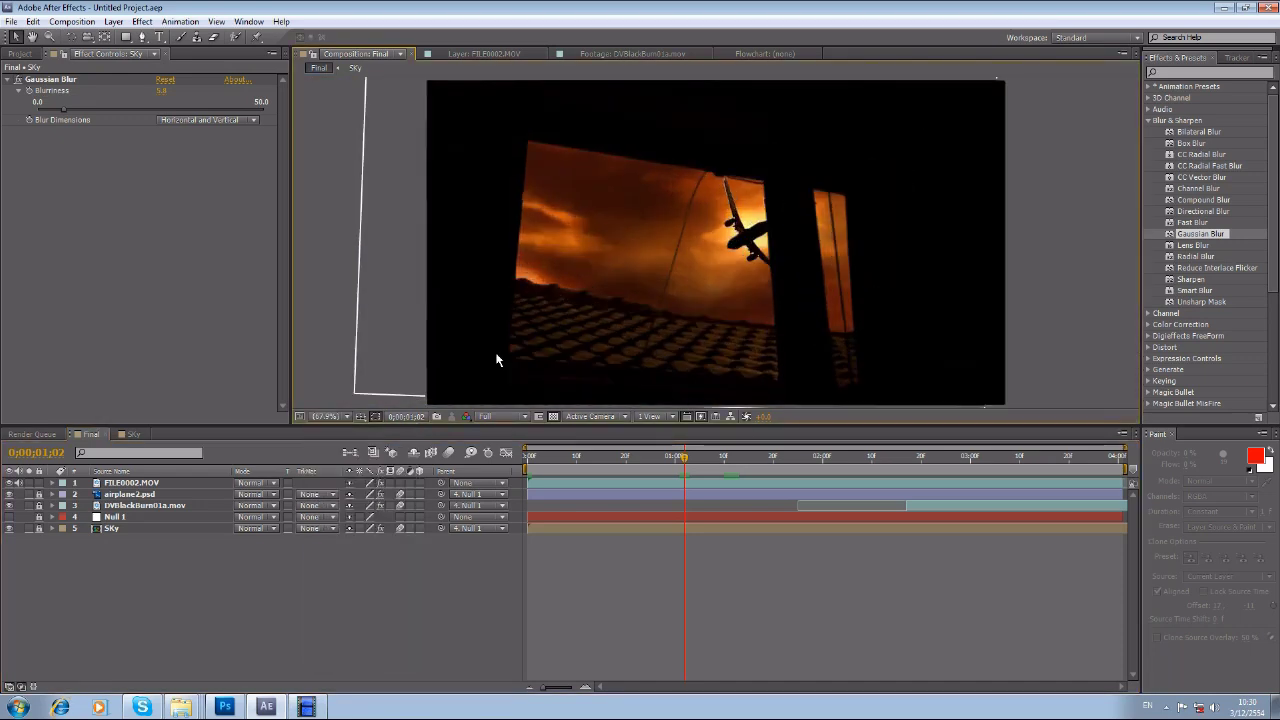
{"action": "scroll", "coordinate": [856, 168], "scroll_direction": "up", "scroll_amount": 2}
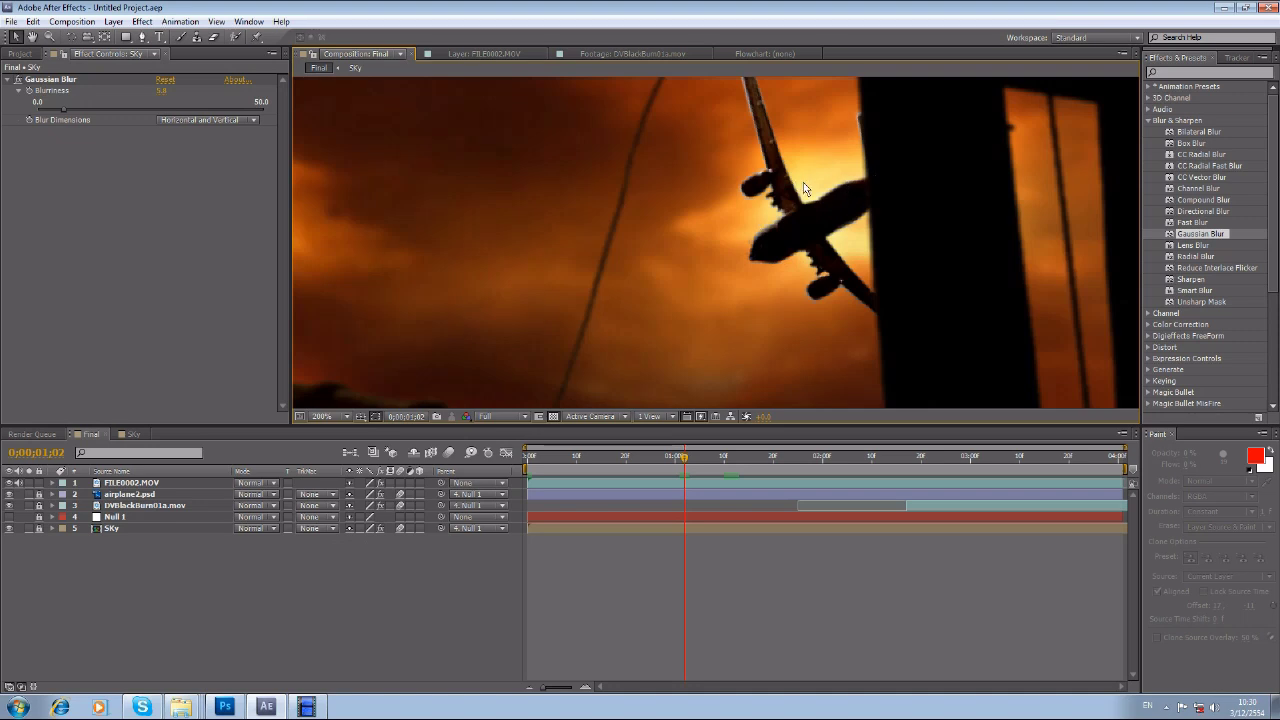
{"action": "scroll", "coordinate": [803, 182], "scroll_direction": "down", "scroll_amount": 2}
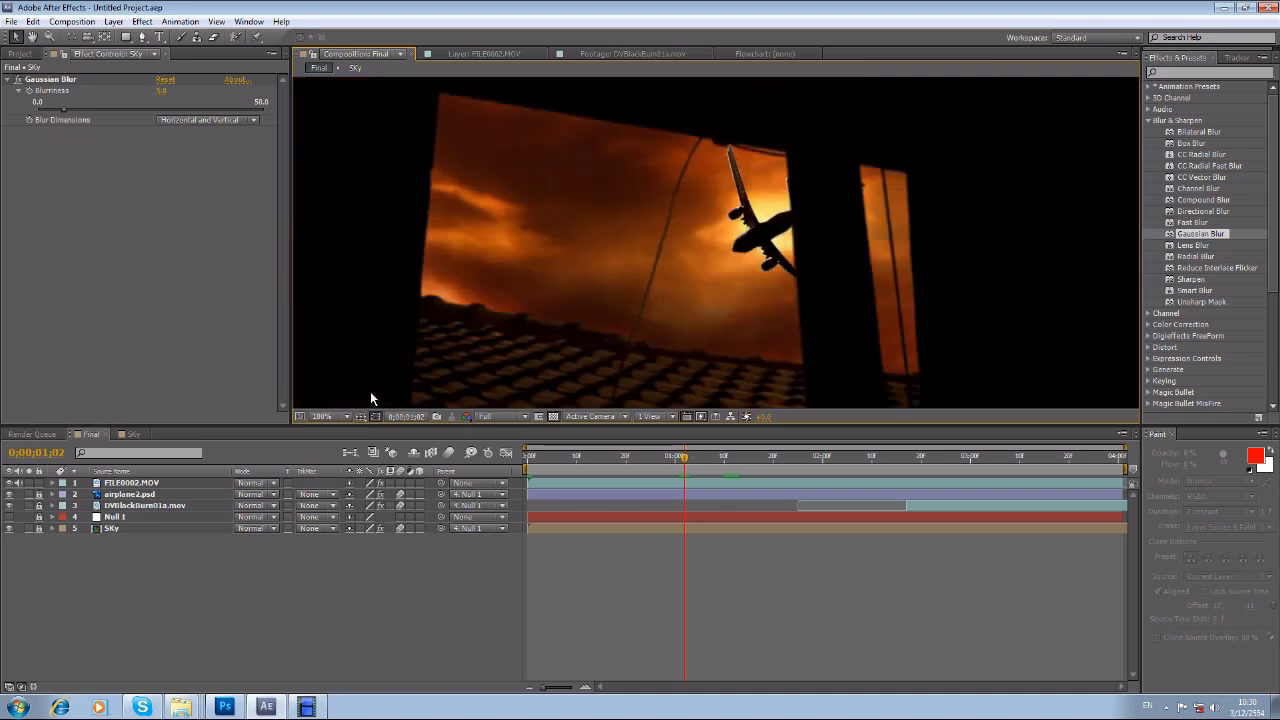
{"action": "left_click", "coordinate": [40, 483]}
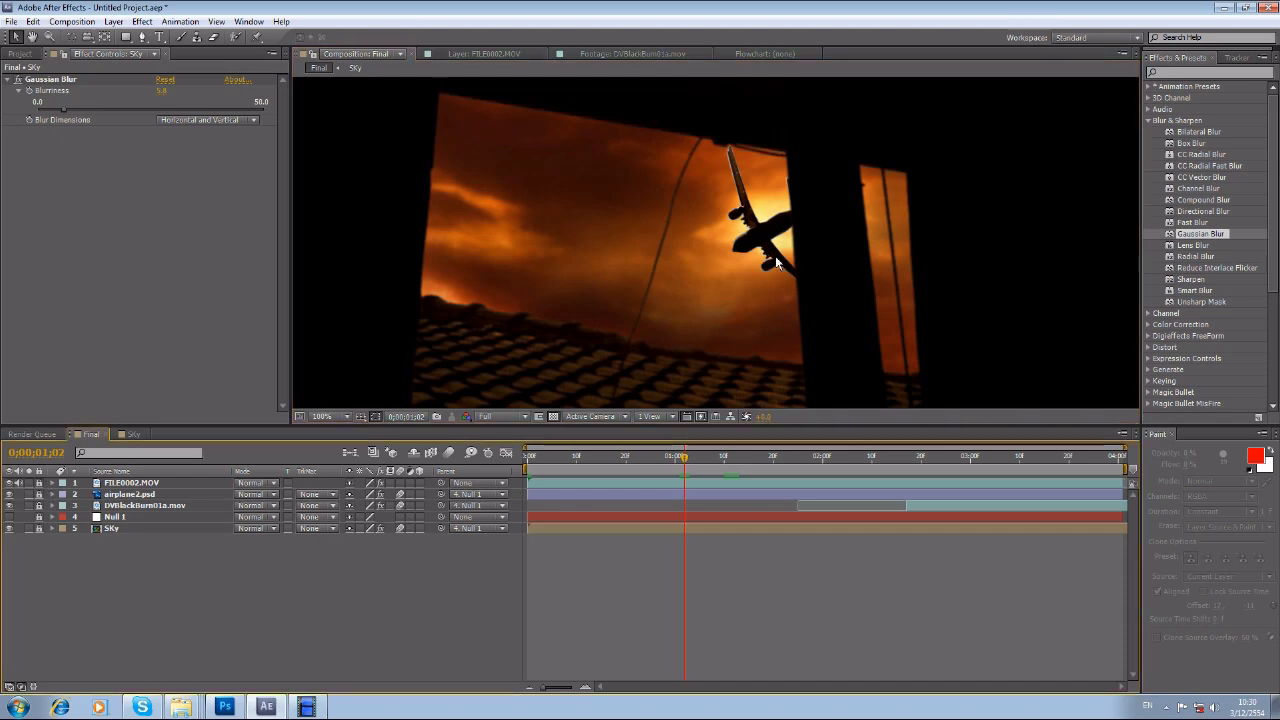
{"action": "right_click", "coordinate": [273, 562]}
{"action": "mouse_move", "coordinate": [400, 436]}
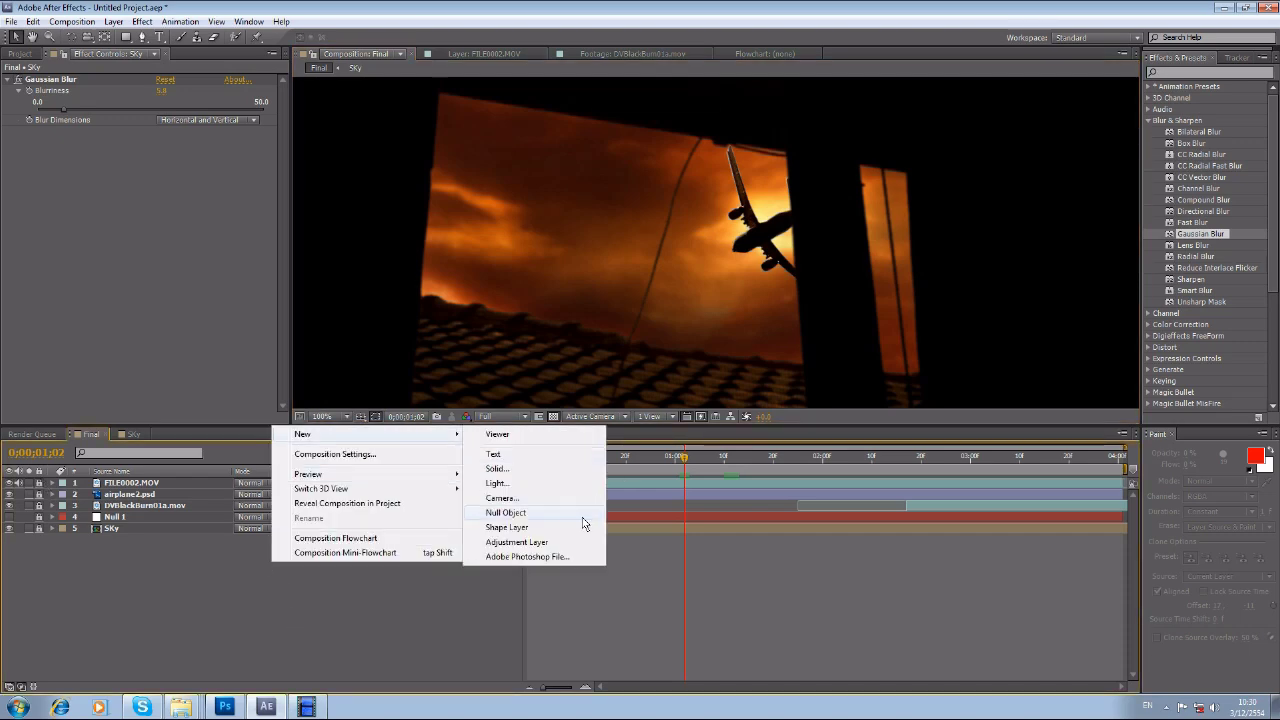
{"action": "left_click", "coordinate": [568, 540]}
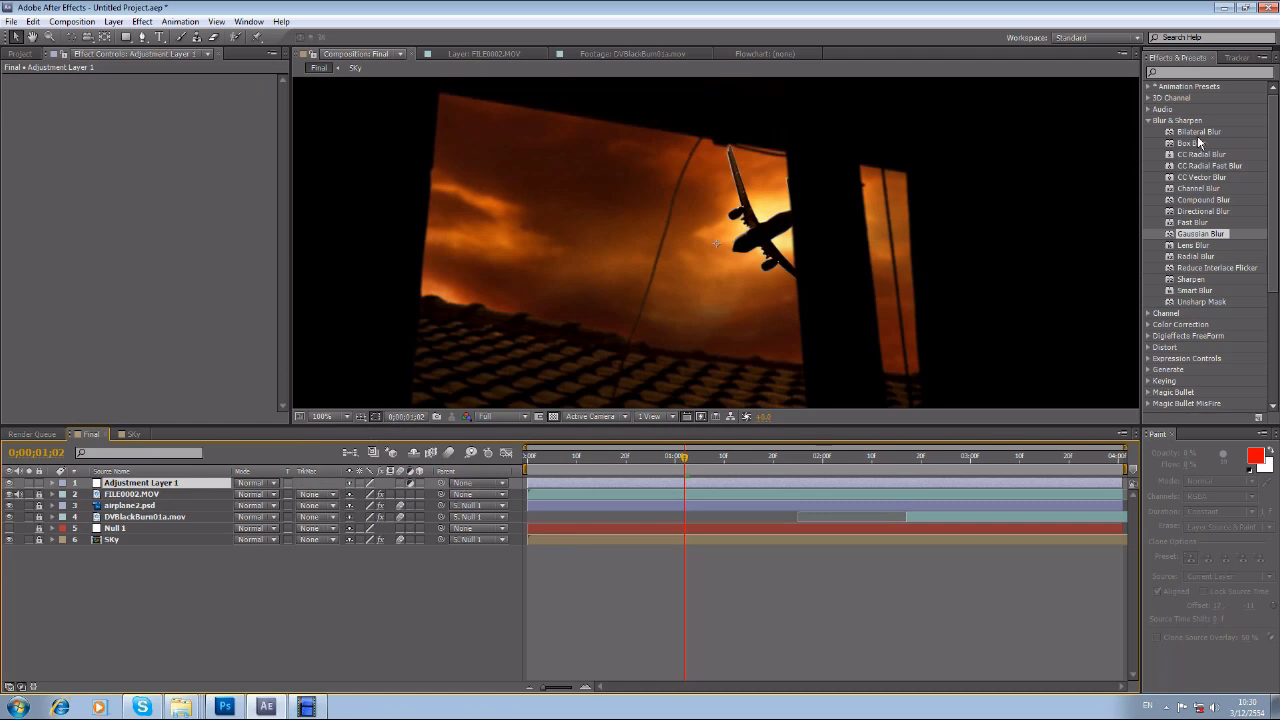
Find the Stylize Glow effect and apply it to Adjustment Layer 1
{"action": "left_click", "coordinate": [1167, 75]}
{"action": "type", "text": "glow"}
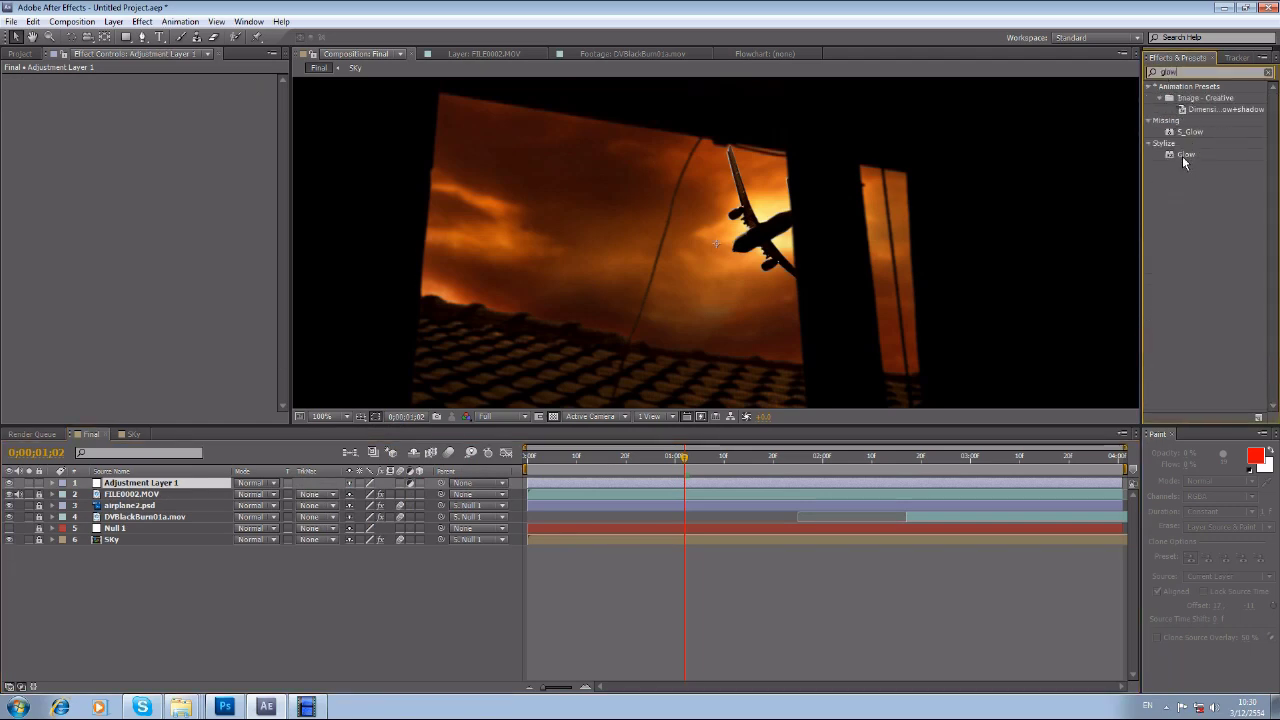
{"action": "left_click", "coordinate": [1184, 155]}
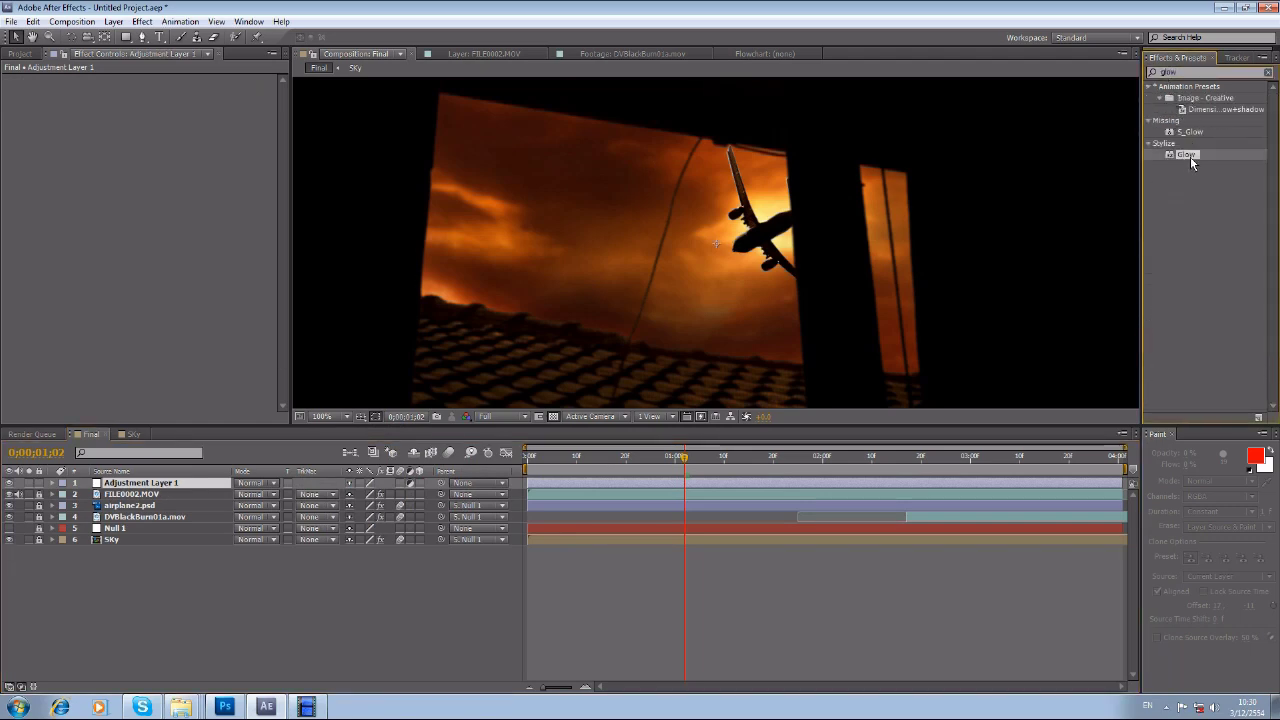
{"action": "left_click_drag", "start_coordinate": [1190, 156], "coordinate": [720, 262]}
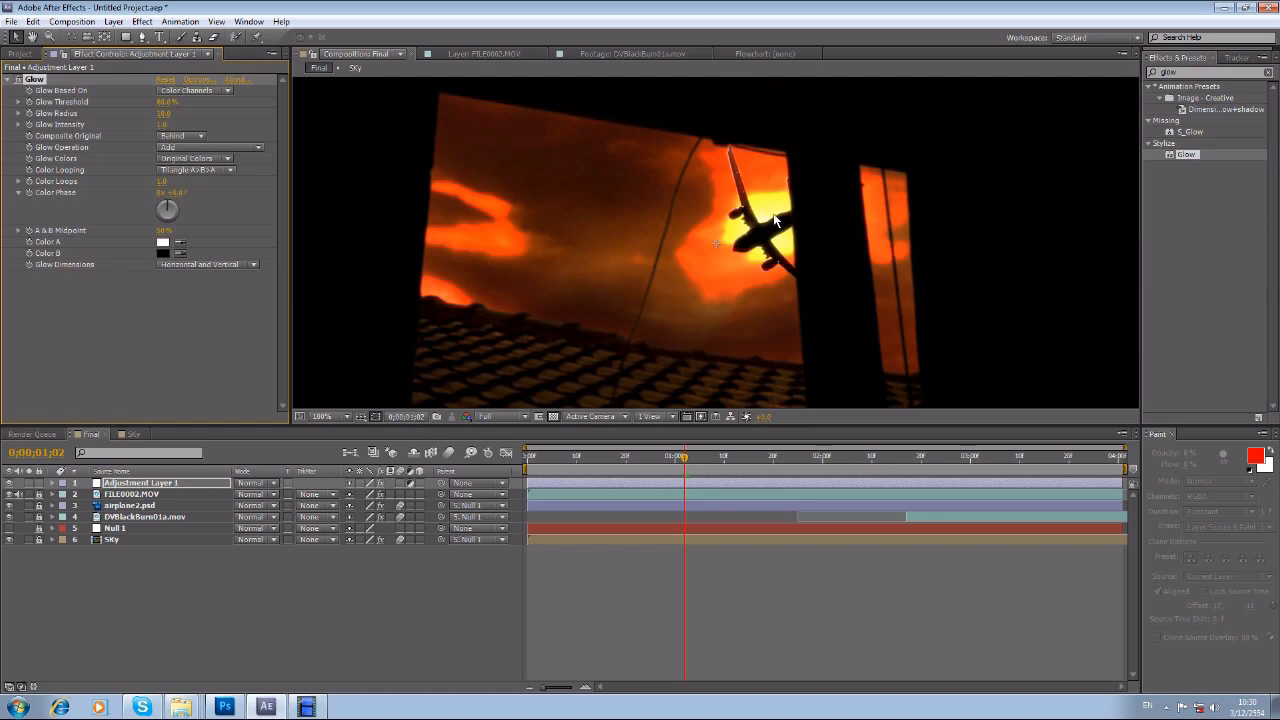
Set the Glow Threshold to about 84.7%, Glow Radius to about 33 and Glow Intensity to about 0.9
{"action": "left_click", "coordinate": [18, 125]}
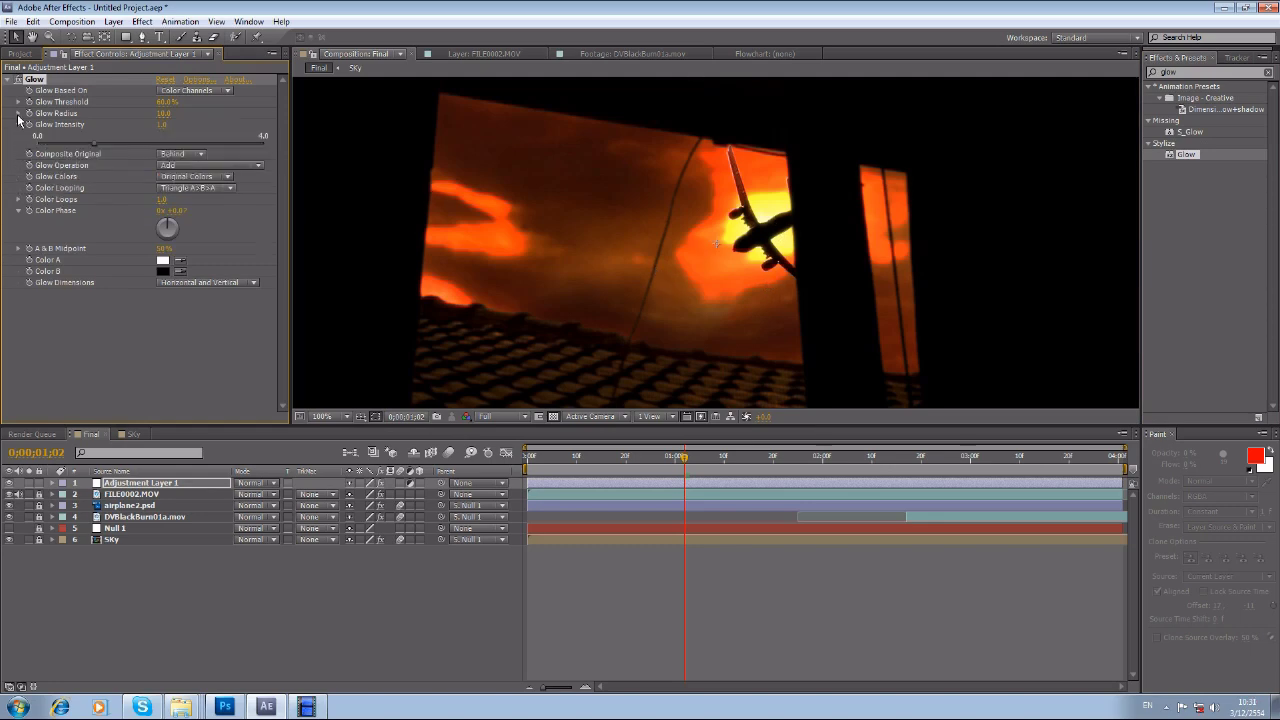
{"action": "left_click", "coordinate": [18, 113]}
{"action": "left_click", "coordinate": [18, 102]}
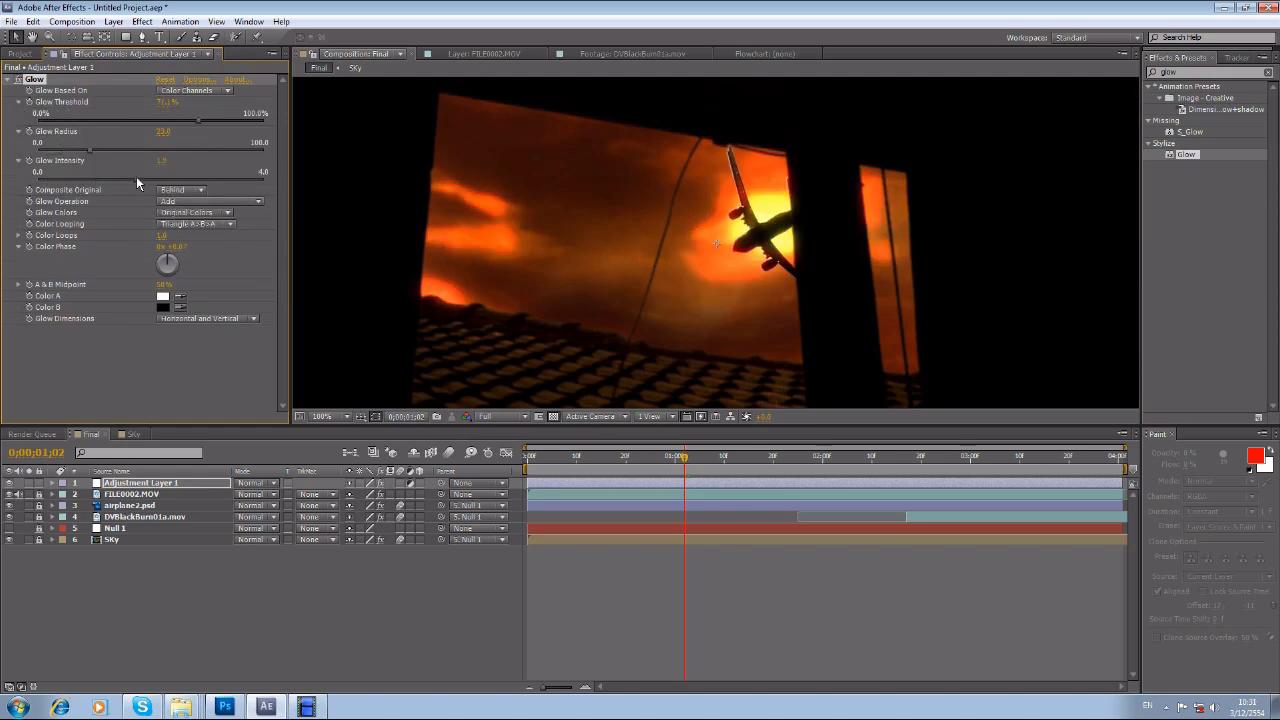
{"action": "left_click_drag", "start_coordinate": [136, 176], "coordinate": [86, 178]}
{"action": "left_click_drag", "start_coordinate": [199, 120], "coordinate": [240, 127]}
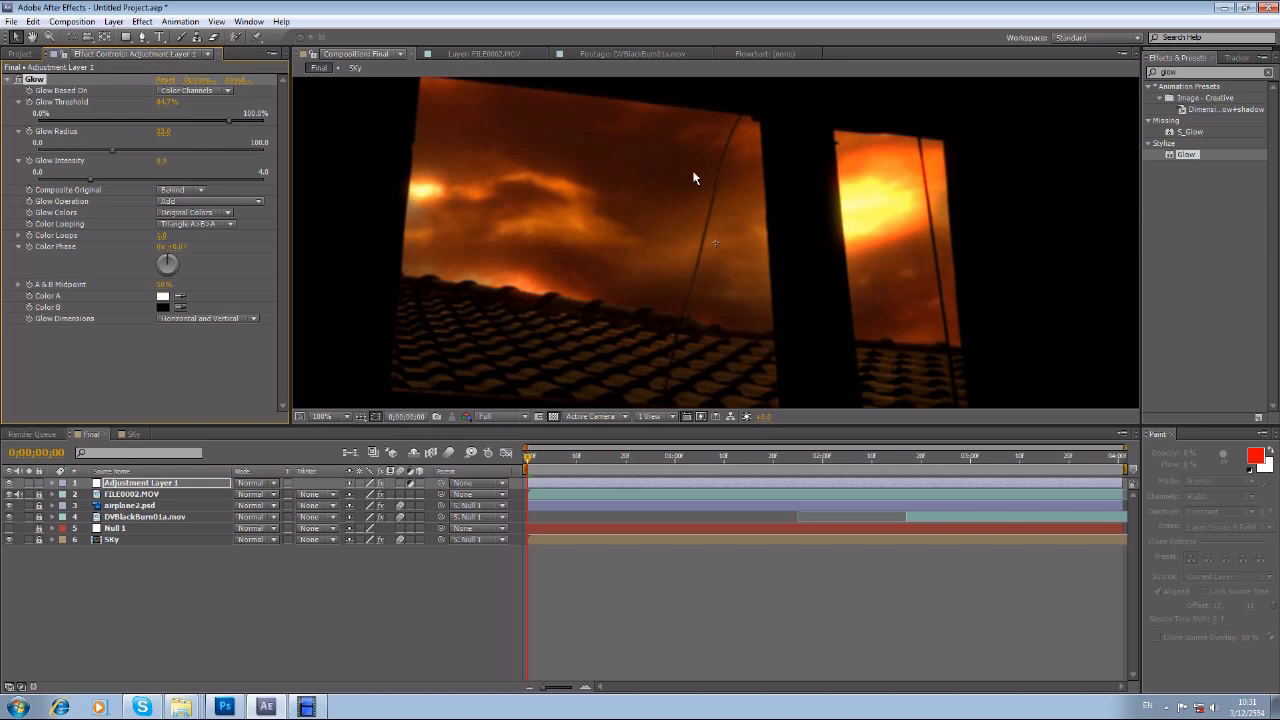
Draw an elliptical mask on Adjustment Layer 1 around the bright sun and the window post at 0;00;00;00
{"action": "key", "text": "comma"}
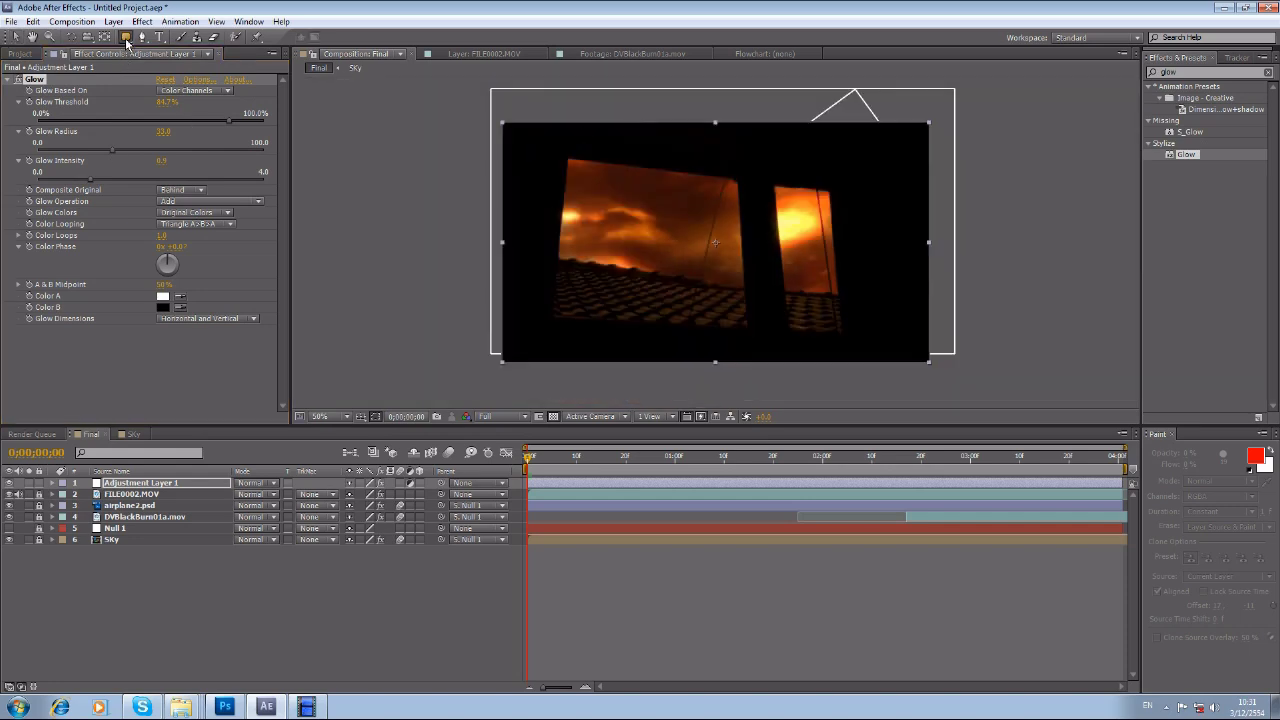
{"action": "left_click", "coordinate": [126, 37]}
{"action": "left_click_drag", "start_coordinate": [697, 170], "coordinate": [877, 272]}
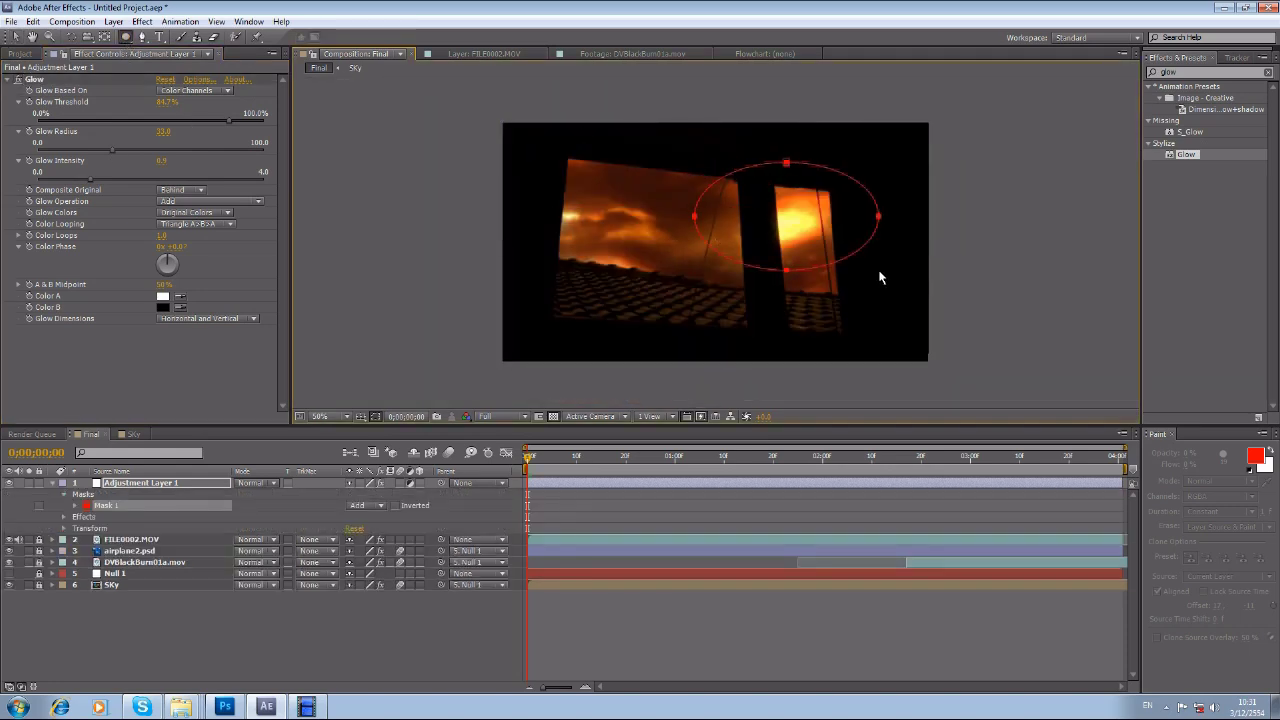
{"action": "left_click", "coordinate": [18, 37]}
{"action": "key", "text": "period"}
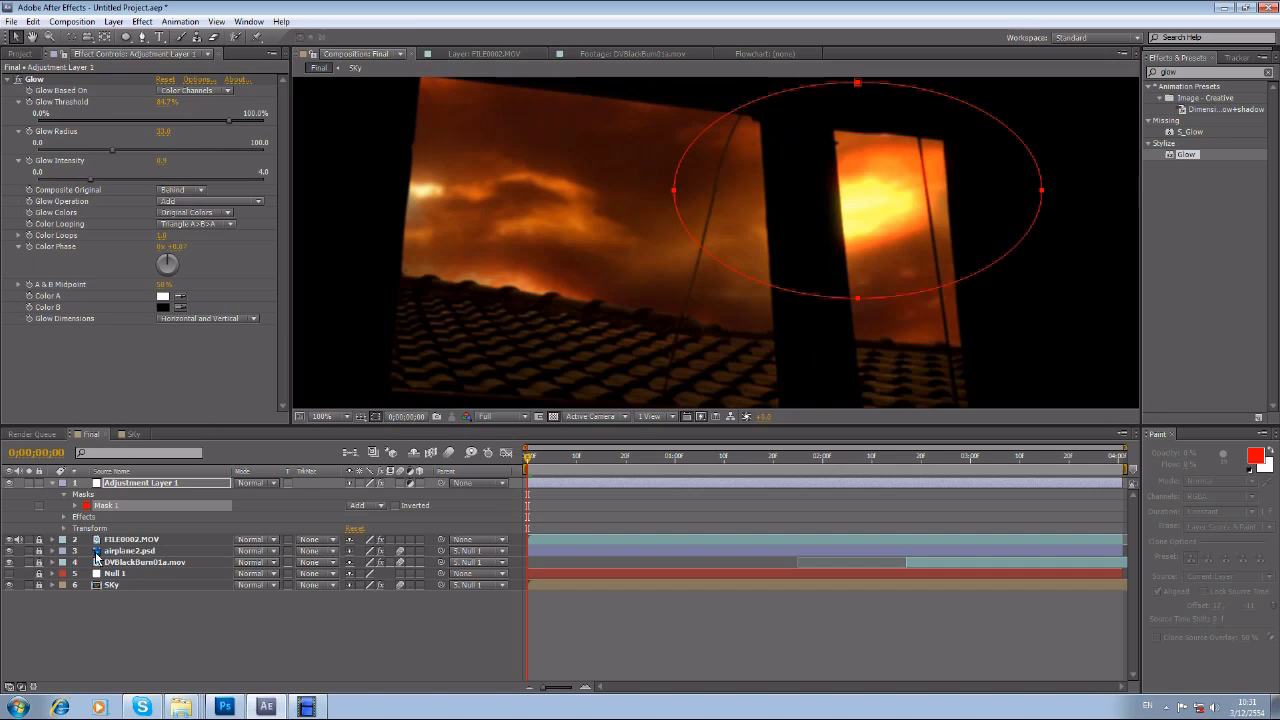
Set Mask 1's feather to 80 pixels and start keyframing its Mask Path at 0;00;00;00
{"action": "left_click", "coordinate": [75, 508]}
{"action": "left_click", "coordinate": [366, 529]}
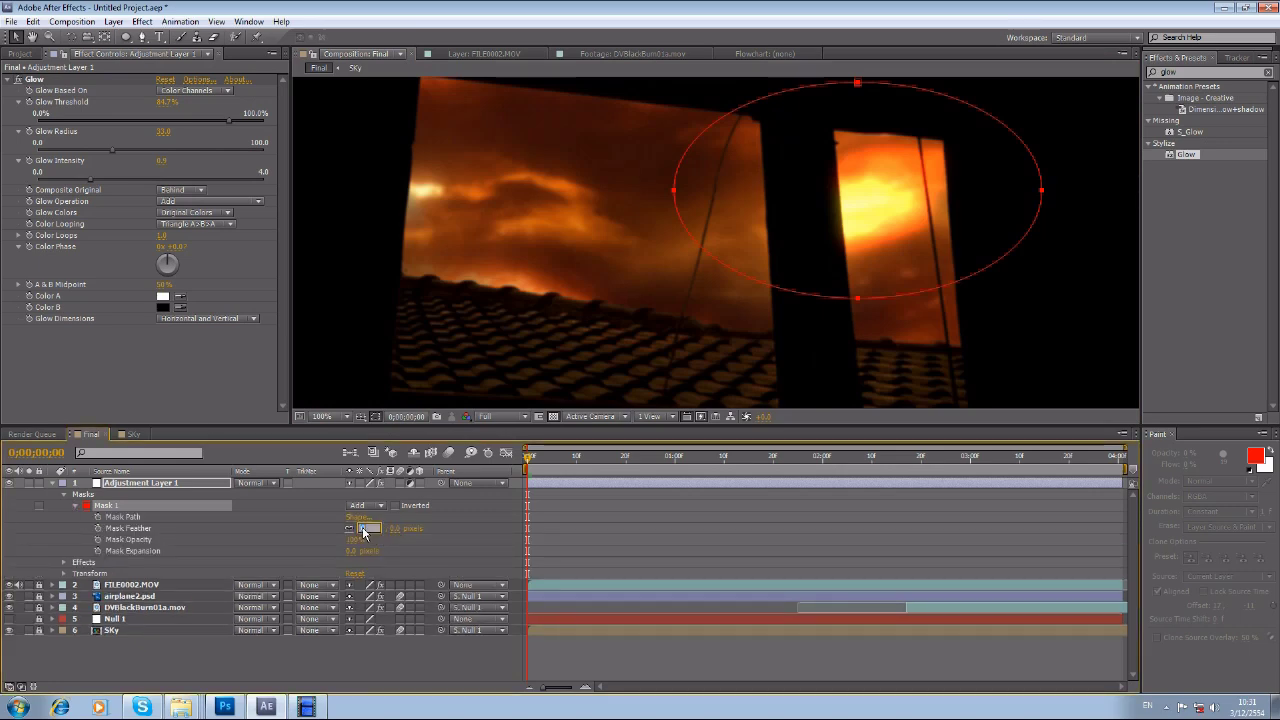
{"action": "type", "text": "80"}
{"action": "key", "text": "Return"}
{"action": "left_click", "coordinate": [669, 515]}
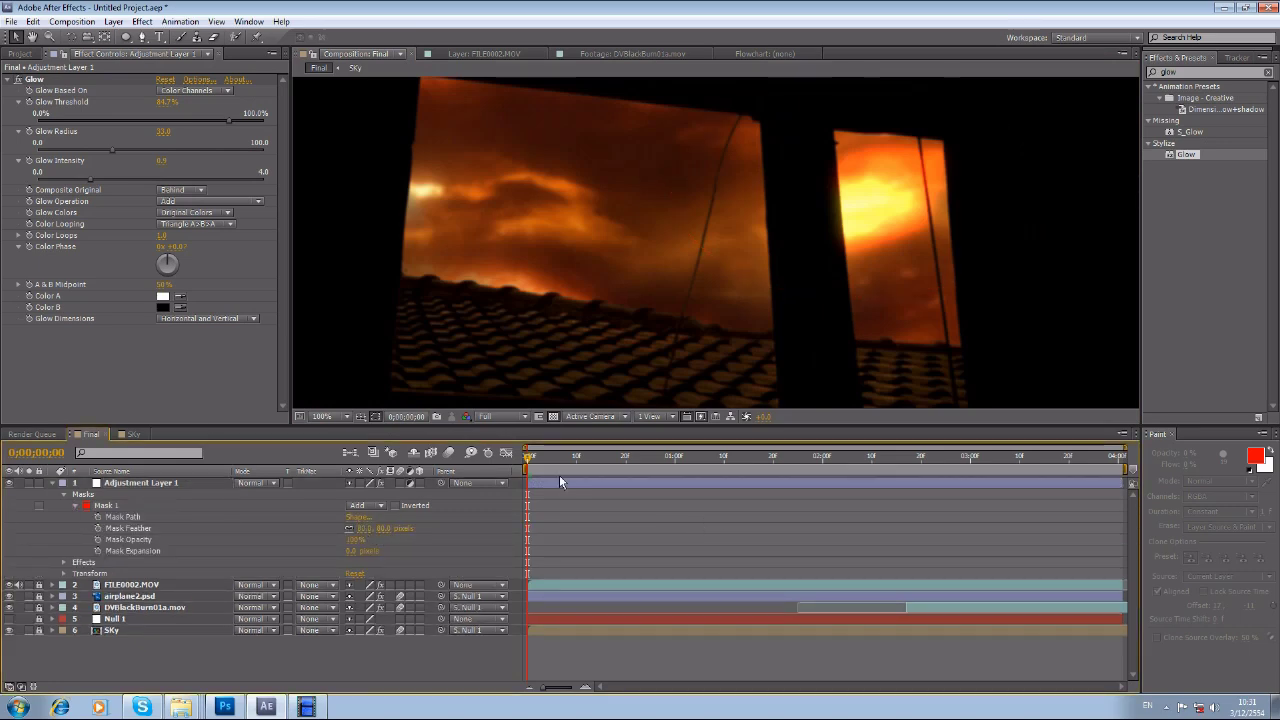
{"action": "left_click", "coordinate": [140, 483]}
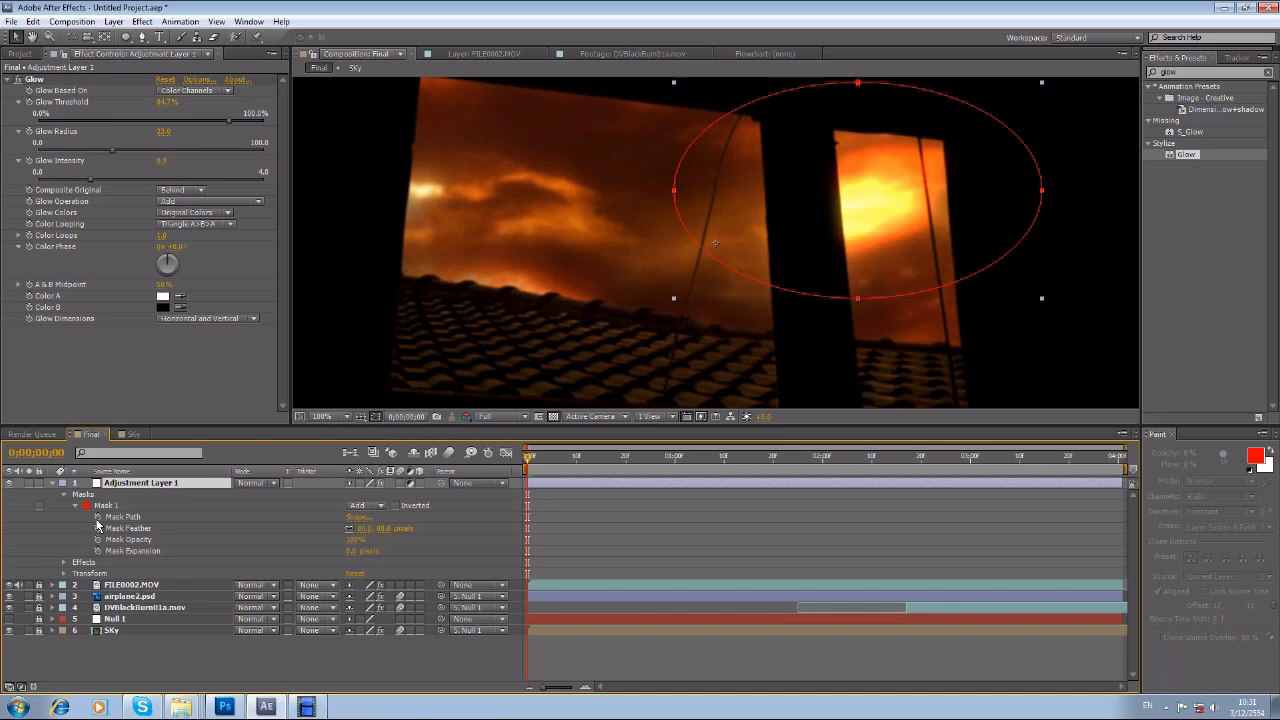
{"action": "left_click", "coordinate": [98, 517]}
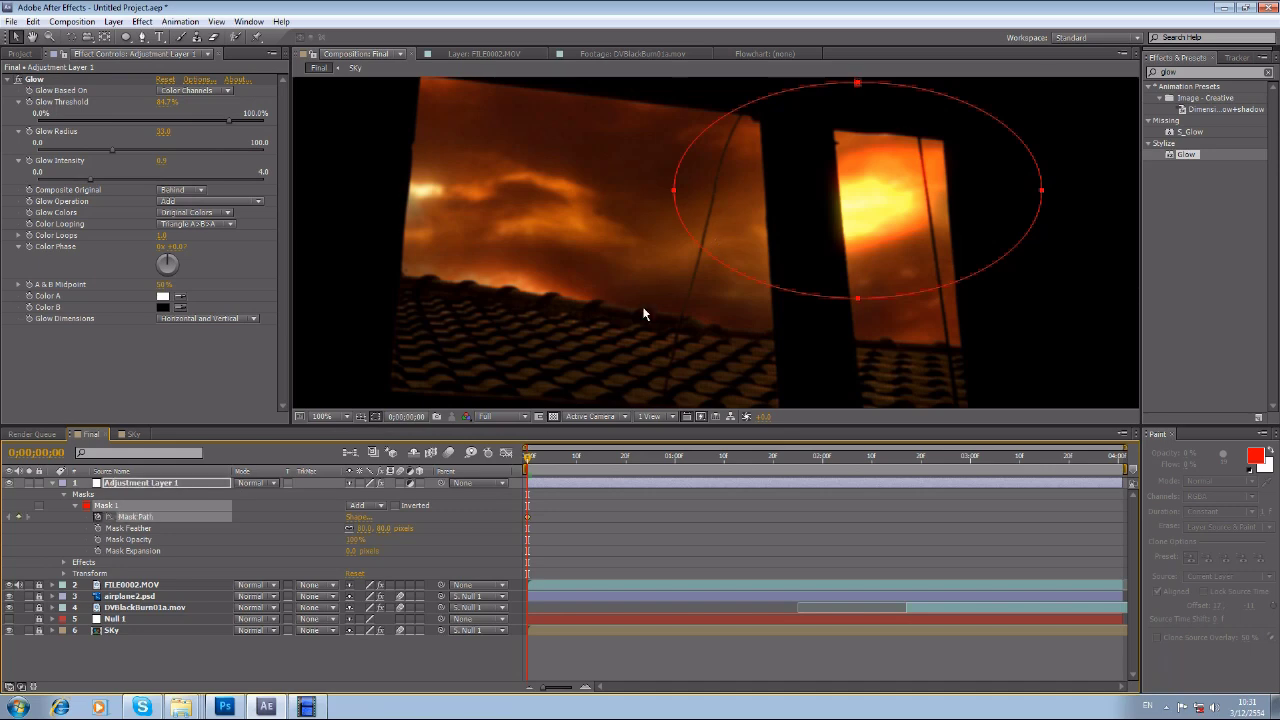
Play the composite and examine the glow around the airplane in close-up at 0;00;00;18
{"action": "key", "text": "space"}
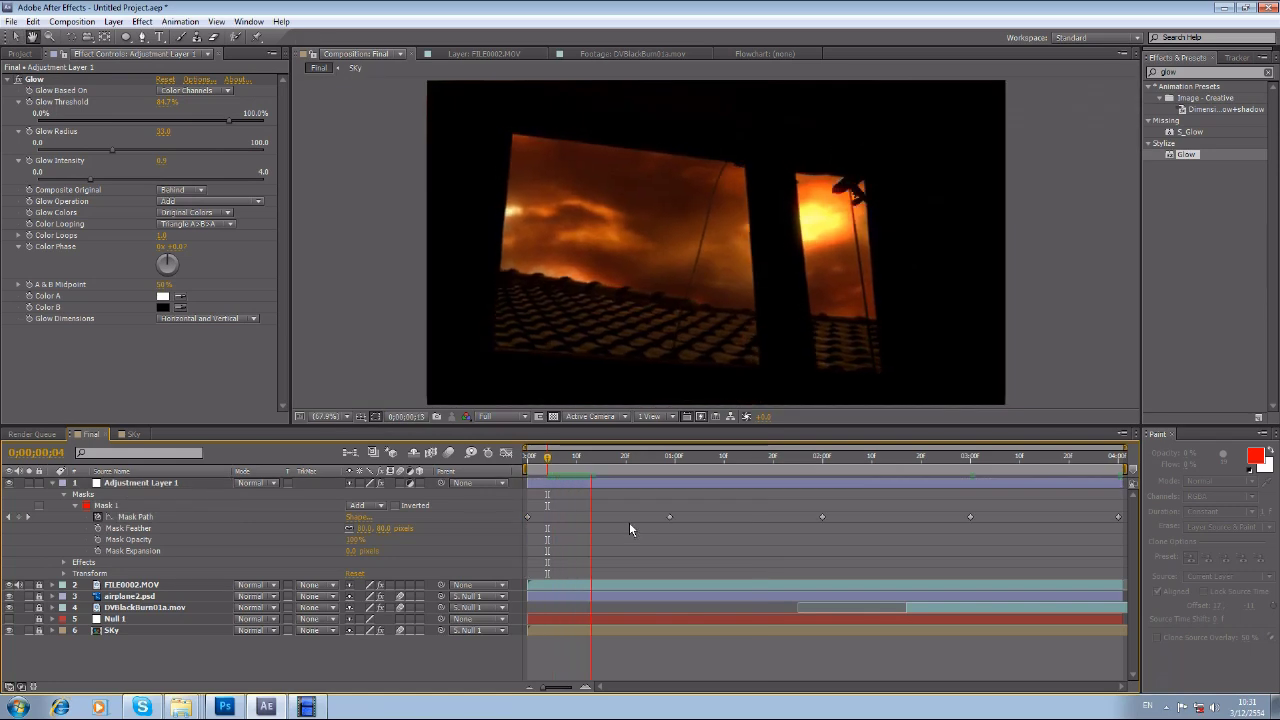
{"action": "scroll", "coordinate": [848, 189], "scroll_direction": "up", "scroll_amount": 3}
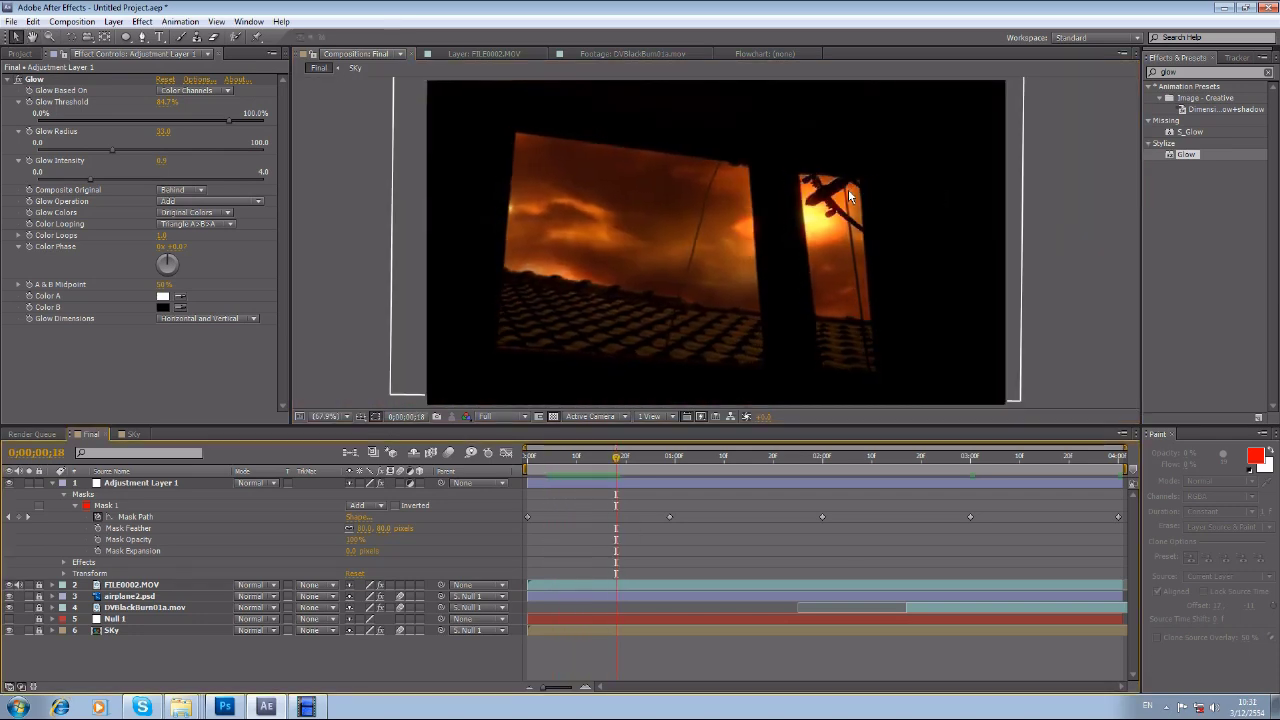
{"action": "scroll", "coordinate": [848, 189], "scroll_direction": "up", "scroll_amount": 3}
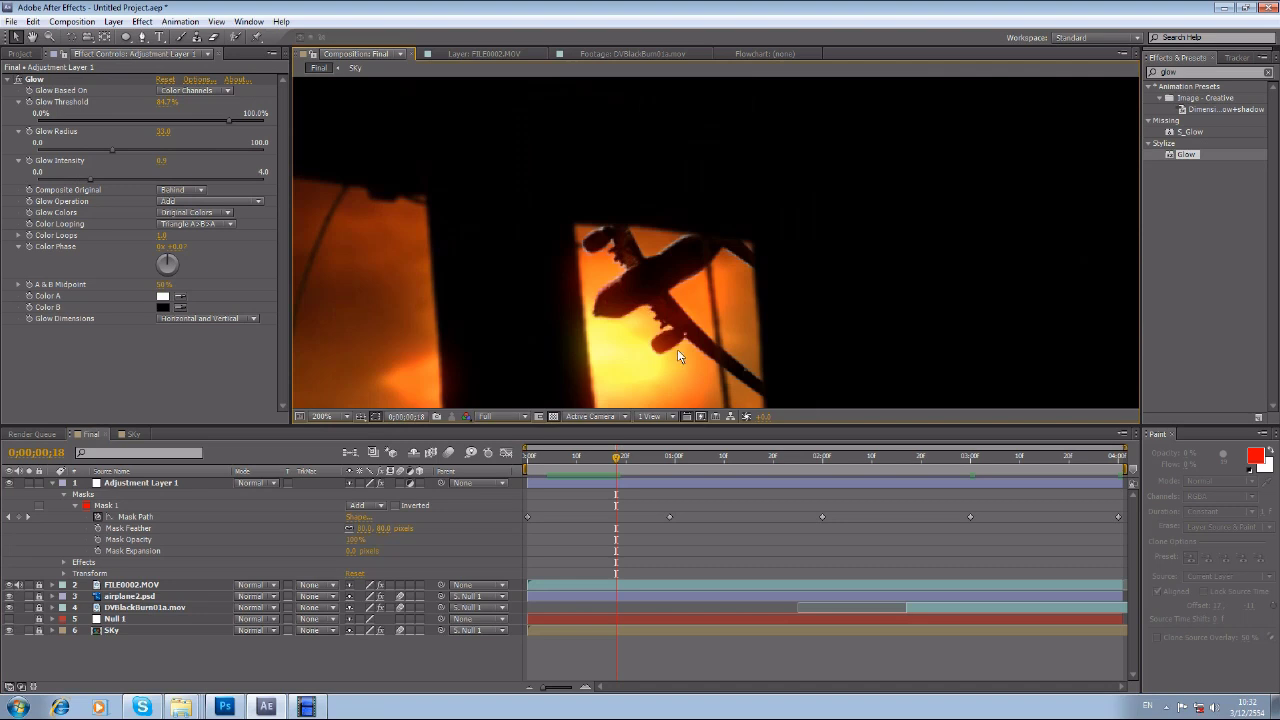